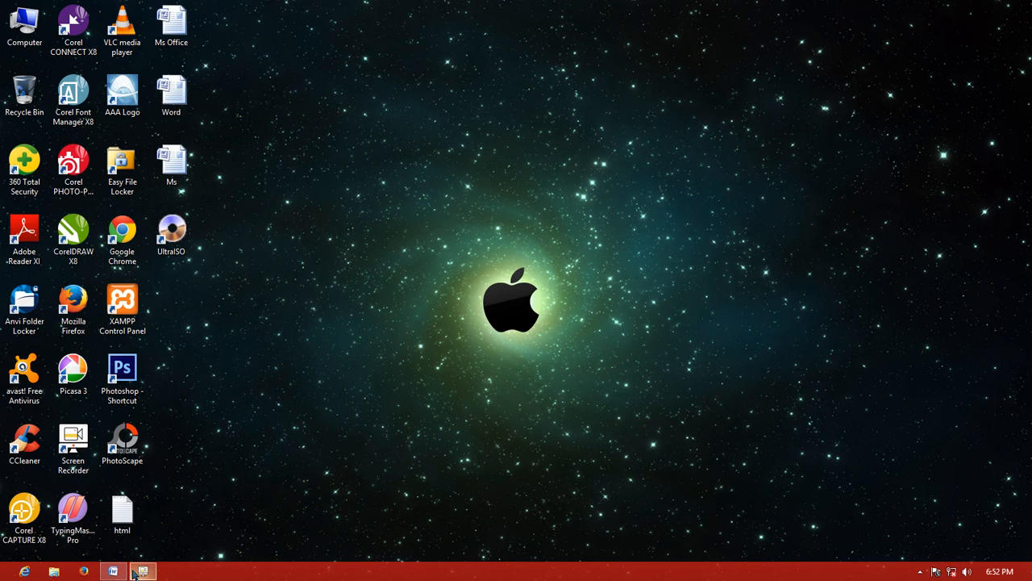
Switch to the blank Word document and open the help topic "What's new in Microsoft Office Word 2007"
{"action": "left_click", "coordinate": [114, 571]}
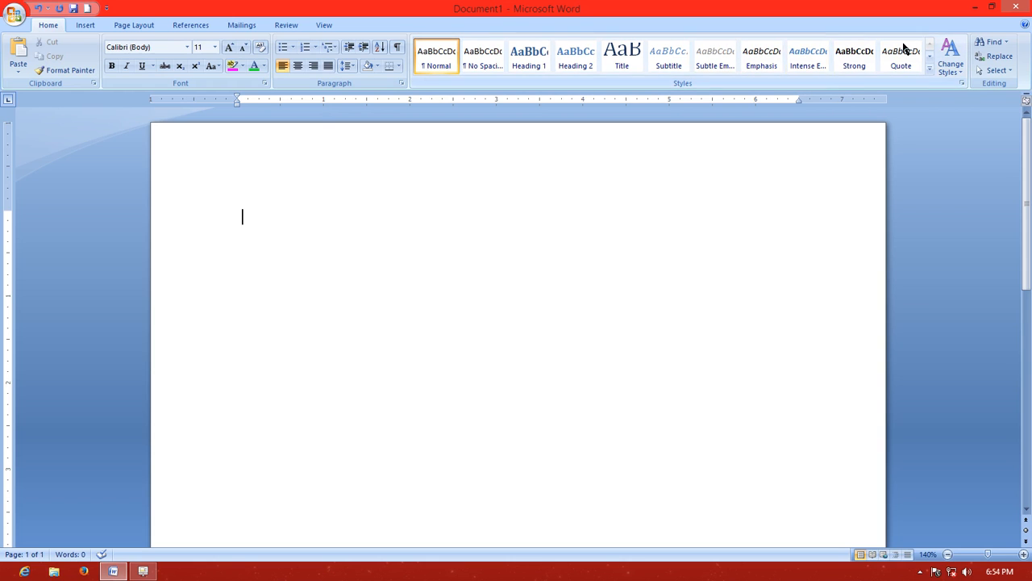
{"action": "key", "text": "F1"}
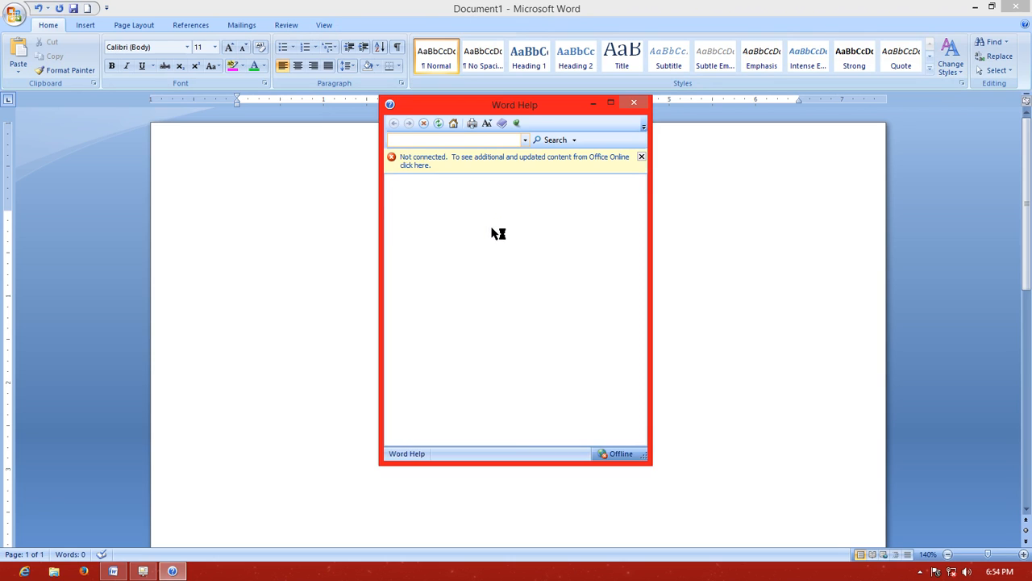
{"action": "left_click", "coordinate": [417, 241]}
{"action": "left_click", "coordinate": [435, 242]}
Copy the help topic's introductory paragraph, from "Microsoft Office Word 2007 helps you" through "business information."
{"action": "scroll", "coordinate": [450, 334], "scroll_direction": "down", "scroll_amount": 3}
{"action": "left_click_drag", "start_coordinate": [394, 238], "coordinate": [400, 266]}
{"action": "left_click_drag", "start_coordinate": [409, 287], "coordinate": [421, 319]}
{"action": "mouse_move", "coordinate": [392, 238]}
{"action": "left_mouse_down"}
{"action": "mouse_move", "coordinate": [431, 257]}
{"action": "mouse_move", "coordinate": [425, 295]}
{"action": "mouse_move", "coordinate": [460, 311]}
{"action": "mouse_move", "coordinate": [472, 288]}
{"action": "mouse_move", "coordinate": [433, 280]}
{"action": "mouse_move", "coordinate": [394, 238]}
{"action": "left_mouse_up"}
{"action": "left_click", "coordinate": [472, 352]}
{"action": "right_click", "coordinate": [413, 253]}
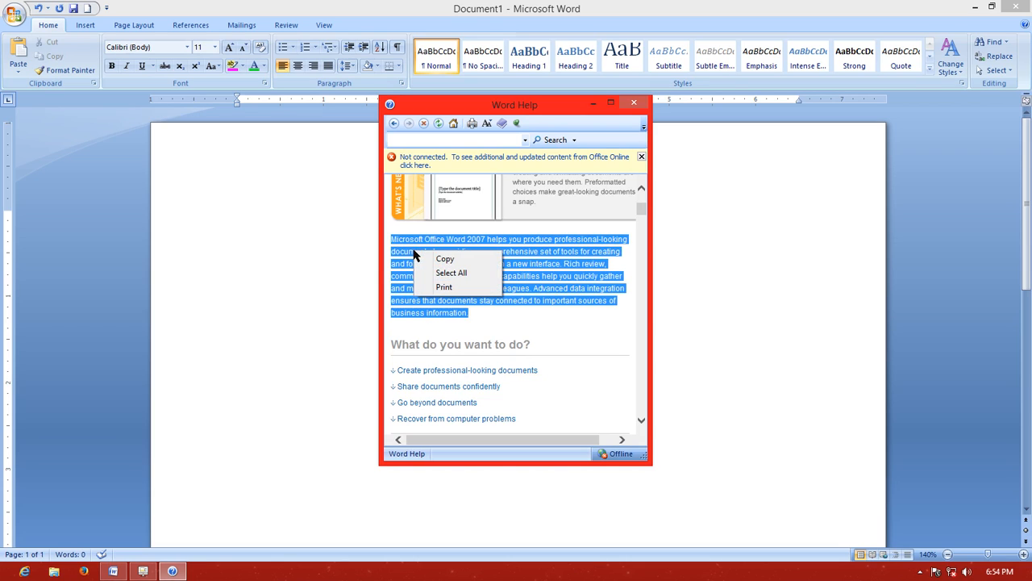
{"action": "left_click", "coordinate": [438, 259]}
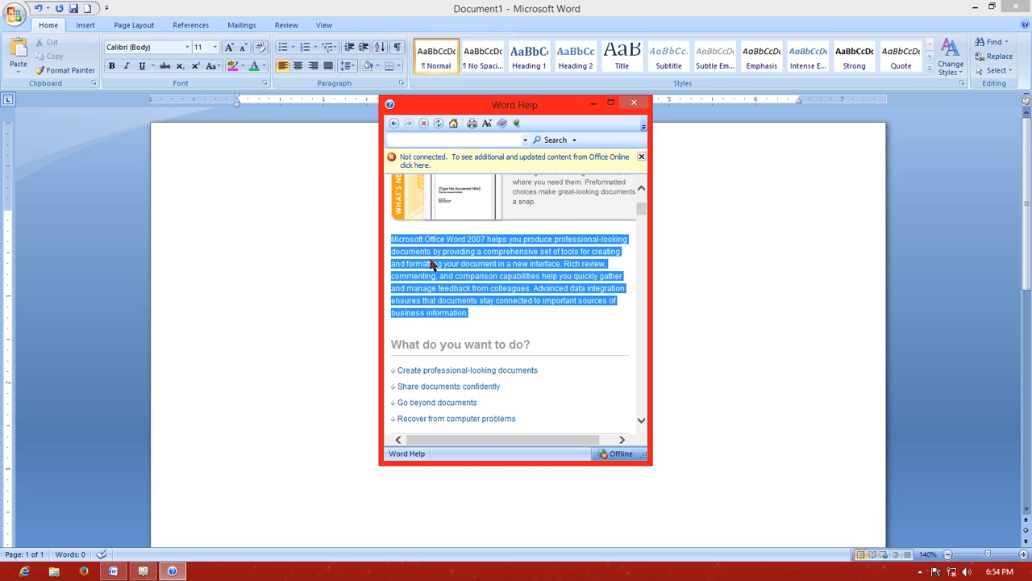
Minimize the help window and paste the copied introductory paragraph into the blank document
{"action": "left_click", "coordinate": [334, 311]}
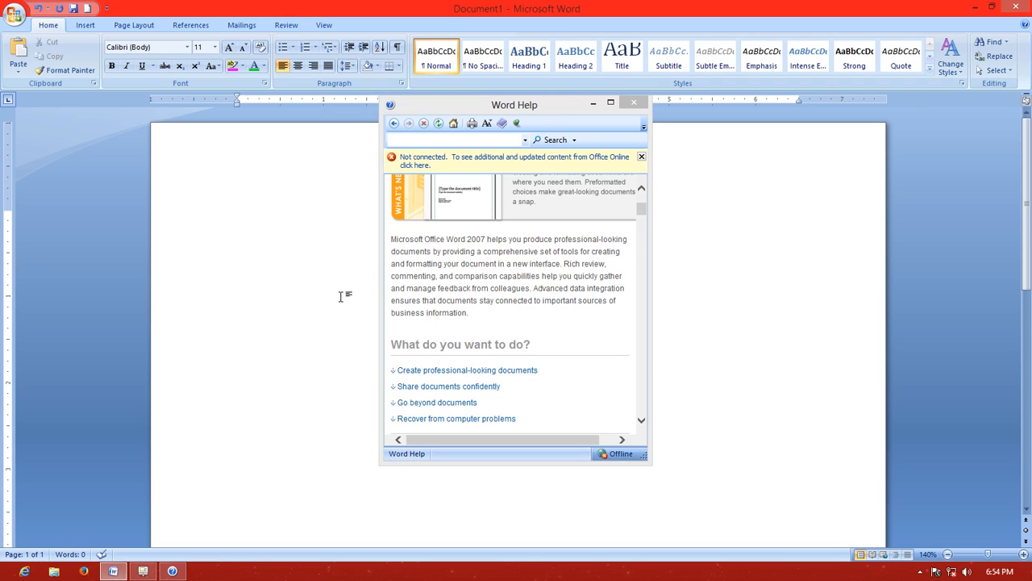
{"action": "left_click", "coordinate": [593, 103]}
{"action": "right_click", "coordinate": [520, 219]}
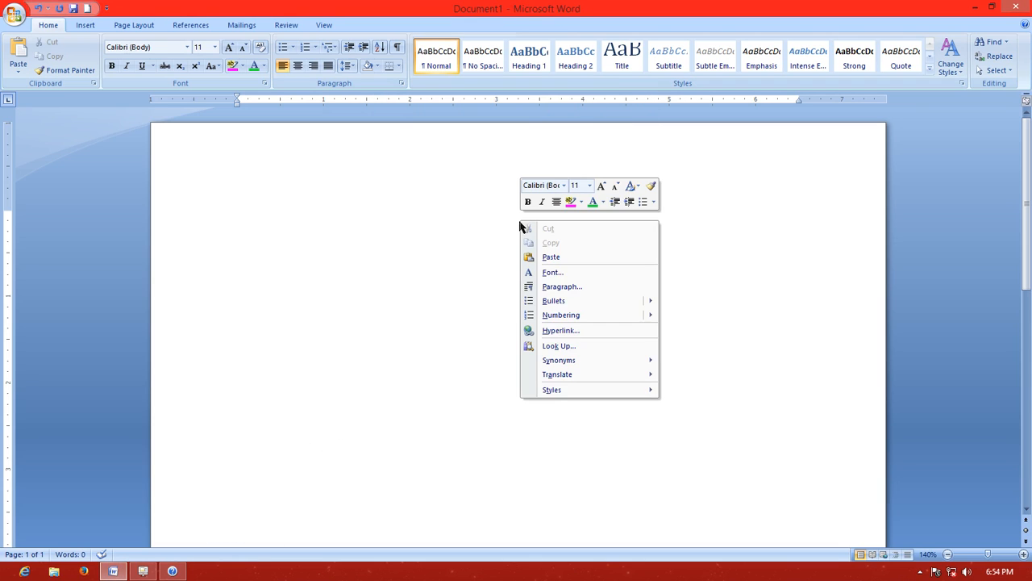
{"action": "left_click", "coordinate": [552, 257]}
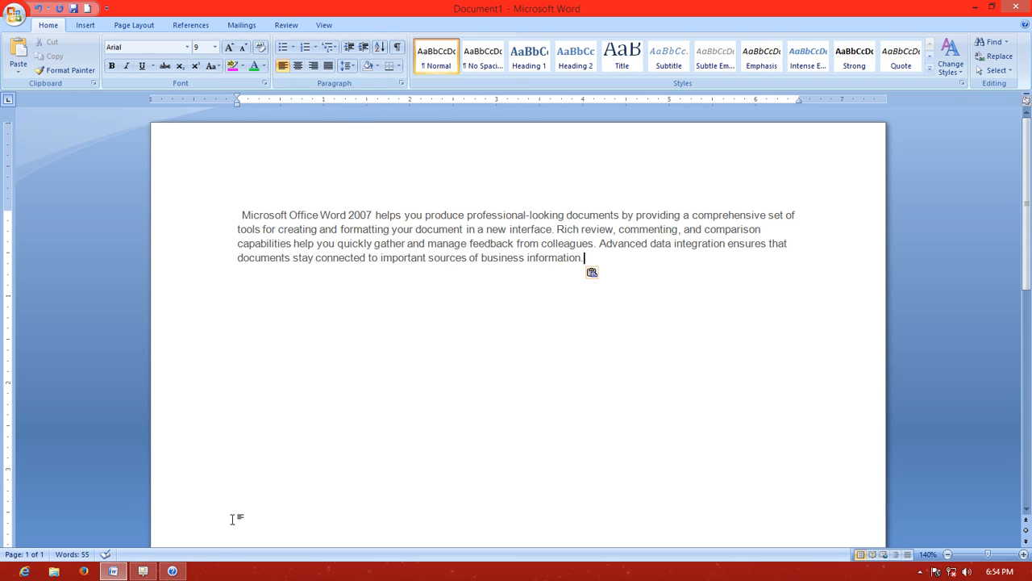
Return to Word Help, open the "Terms of use" topic and copy its whole text including the heading
{"action": "left_click", "coordinate": [173, 571]}
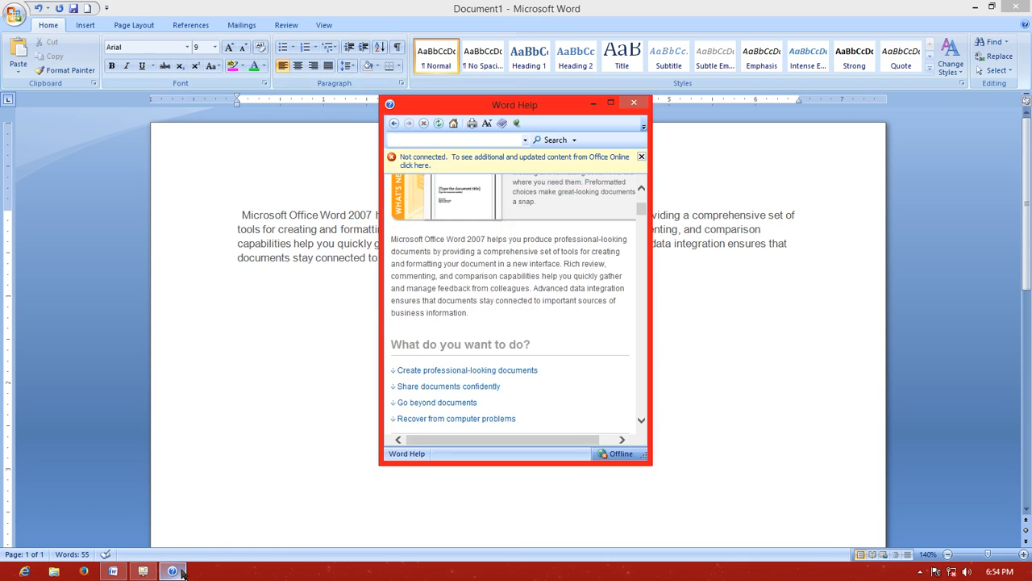
{"action": "left_click", "coordinate": [394, 122]}
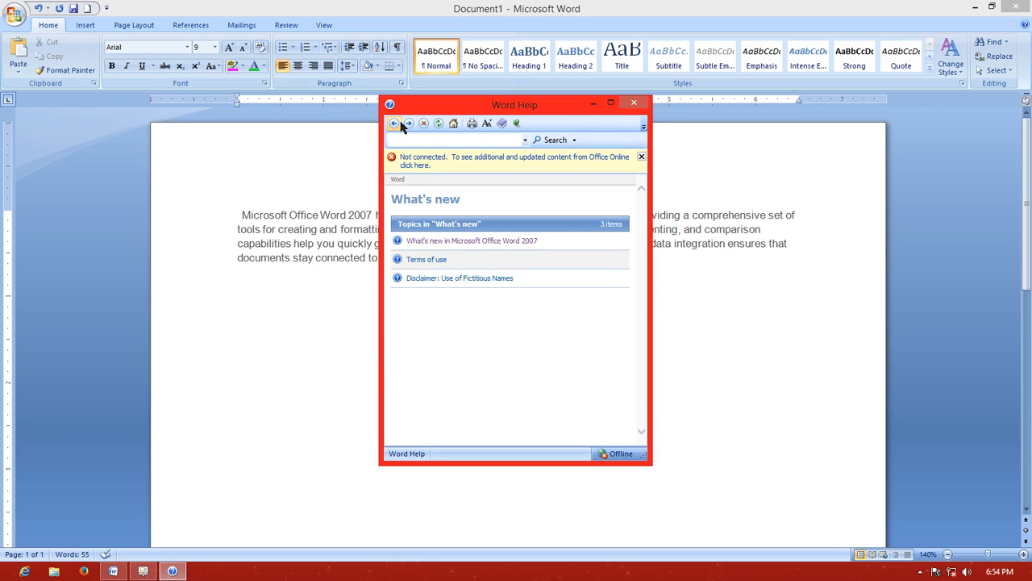
{"action": "left_click", "coordinate": [427, 260]}
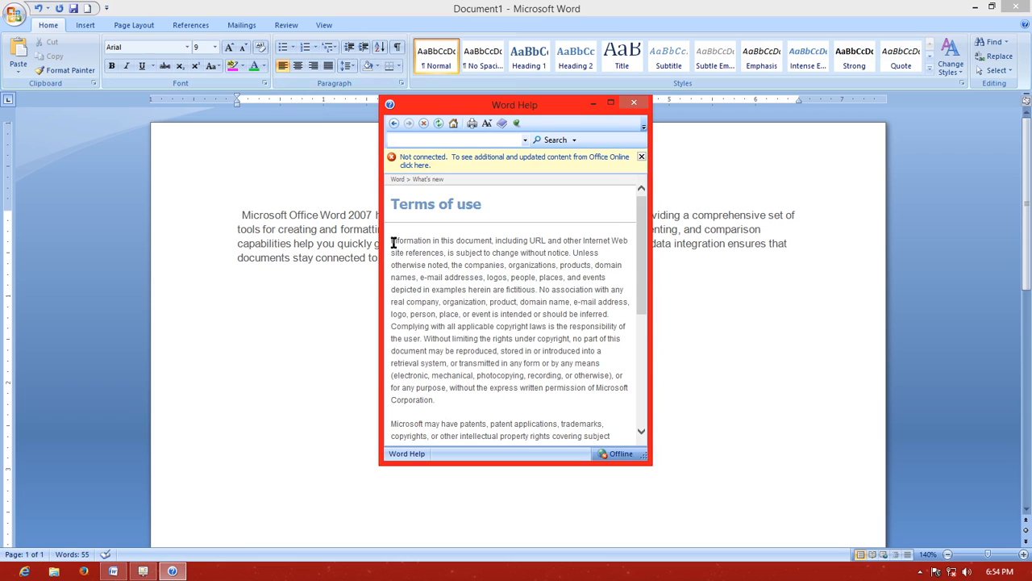
{"action": "left_click_drag", "start_coordinate": [389, 203], "coordinate": [628, 446]}
{"action": "right_click", "coordinate": [540, 330]}
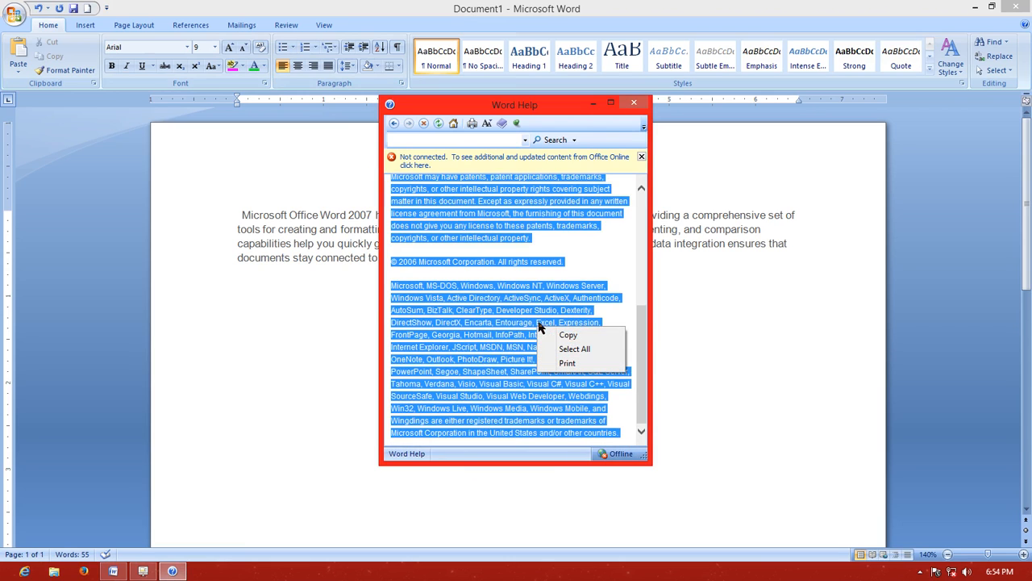
{"action": "left_click", "coordinate": [563, 335]}
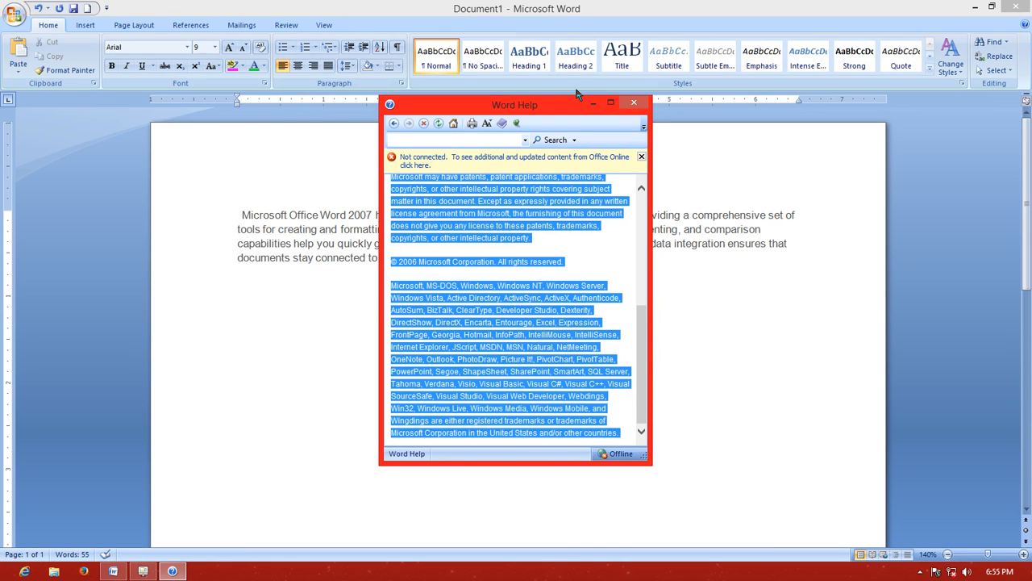
Minimize the help window and paste the Terms of use text after the first paragraph of the document
{"action": "left_click", "coordinate": [591, 103]}
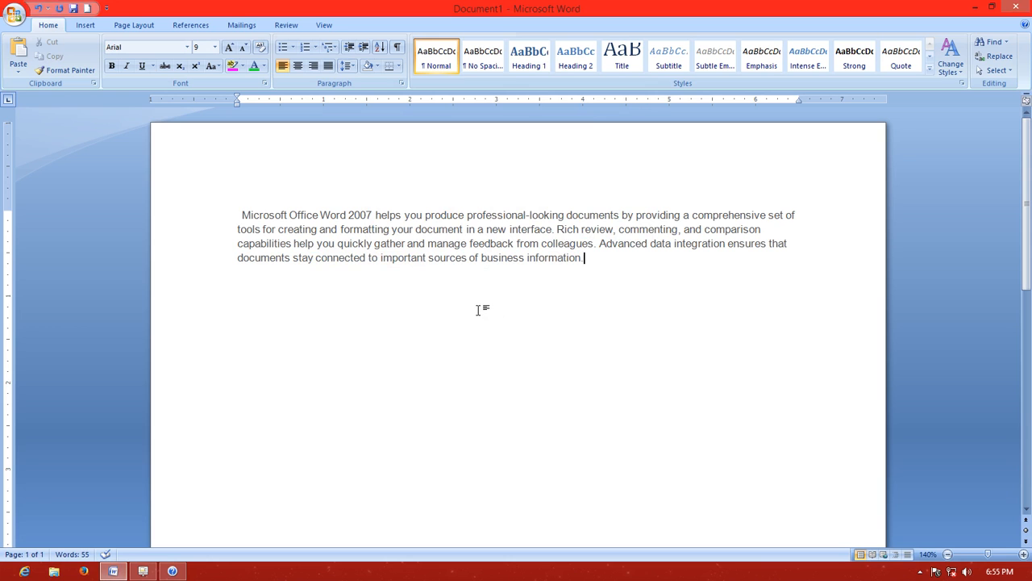
{"action": "key", "text": "ctrl+v"}
{"action": "scroll", "coordinate": [478, 305], "scroll_direction": "down", "scroll_amount": 5}
{"action": "scroll", "coordinate": [476, 302], "scroll_direction": "up", "scroll_amount": 5}
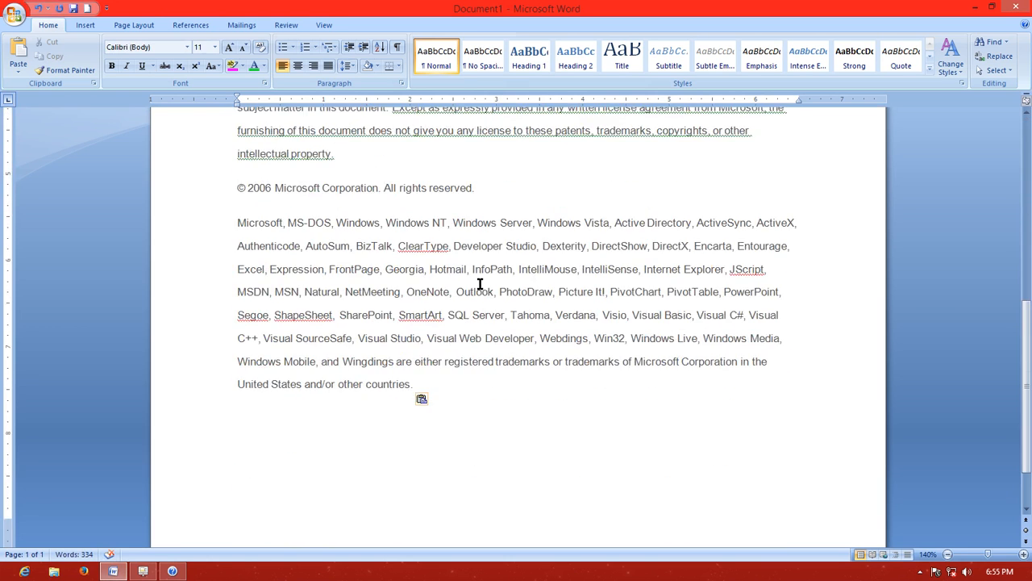
Remove bold from the "Terms of use" heading, reduce its font size and color it black
{"action": "left_click", "coordinate": [382, 320]}
{"action": "left_click", "coordinate": [193, 315]}
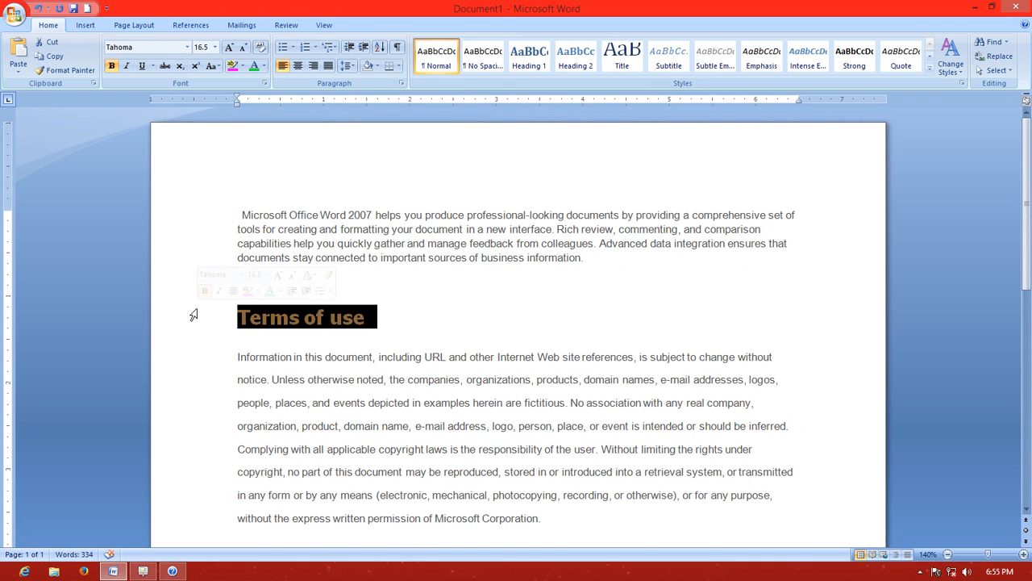
{"action": "left_click", "coordinate": [114, 66]}
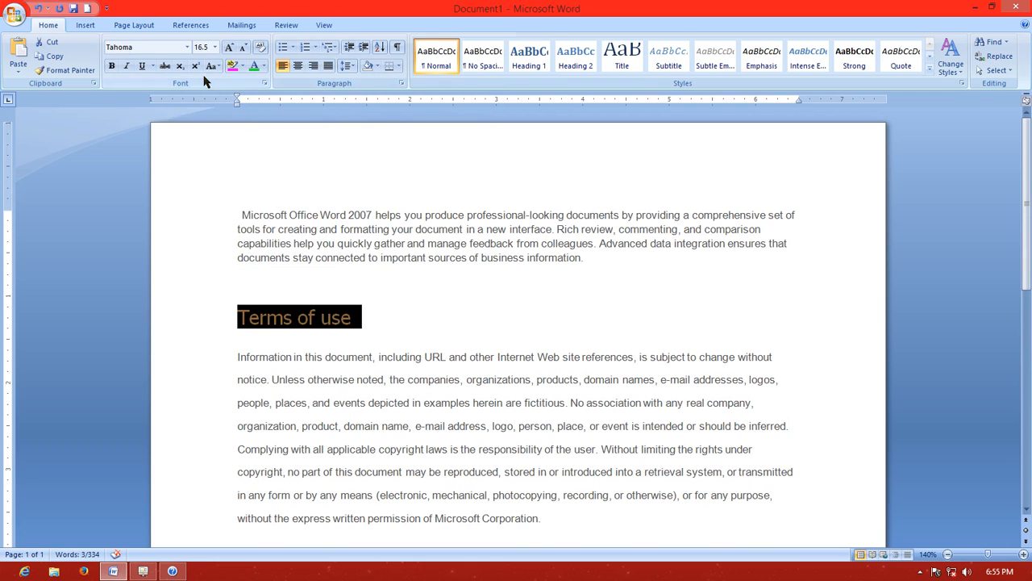
{"action": "left_click", "coordinate": [215, 47]}
{"action": "left_click", "coordinate": [200, 95]}
{"action": "left_click", "coordinate": [264, 66]}
{"action": "left_click", "coordinate": [265, 109]}
{"action": "left_click", "coordinate": [378, 282]}
{"action": "scroll", "coordinate": [383, 284], "scroll_direction": "down", "scroll_amount": 4}
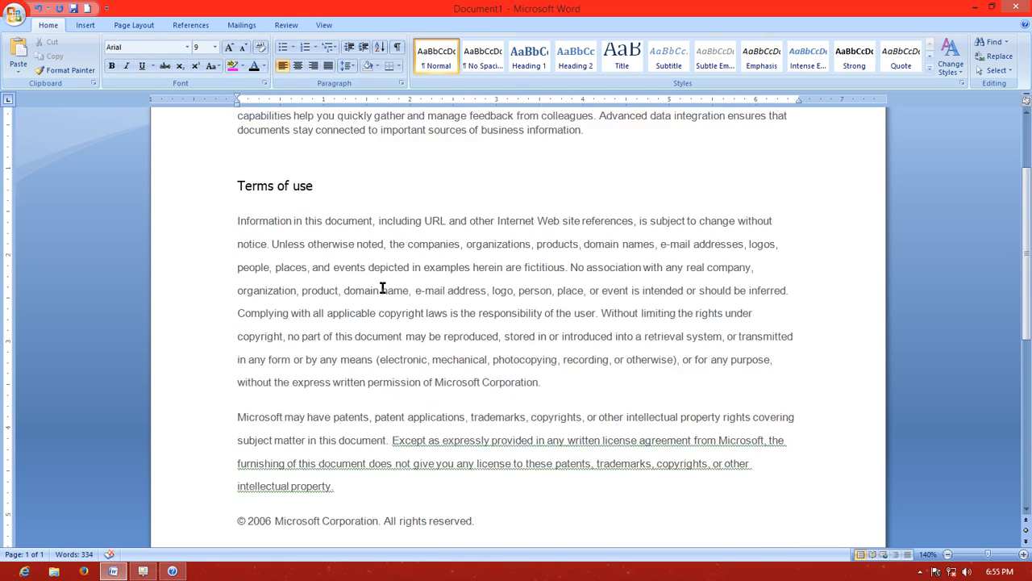
{"action": "scroll", "coordinate": [383, 284], "scroll_direction": "up", "scroll_amount": 4}
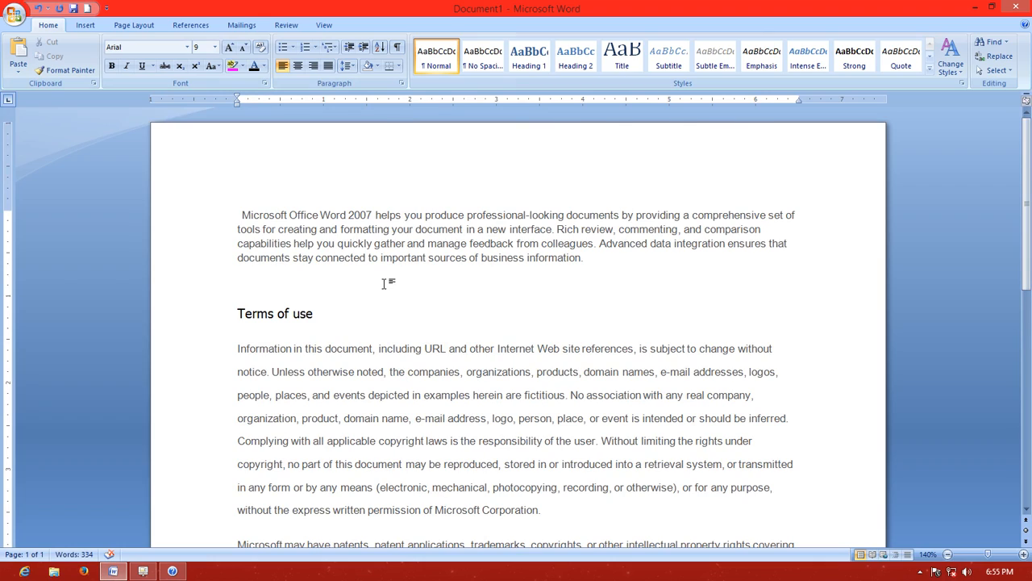
{"action": "scroll", "coordinate": [384, 283], "scroll_direction": "down", "scroll_amount": 3}
{"action": "scroll", "coordinate": [392, 283], "scroll_direction": "down", "scroll_amount": 6}
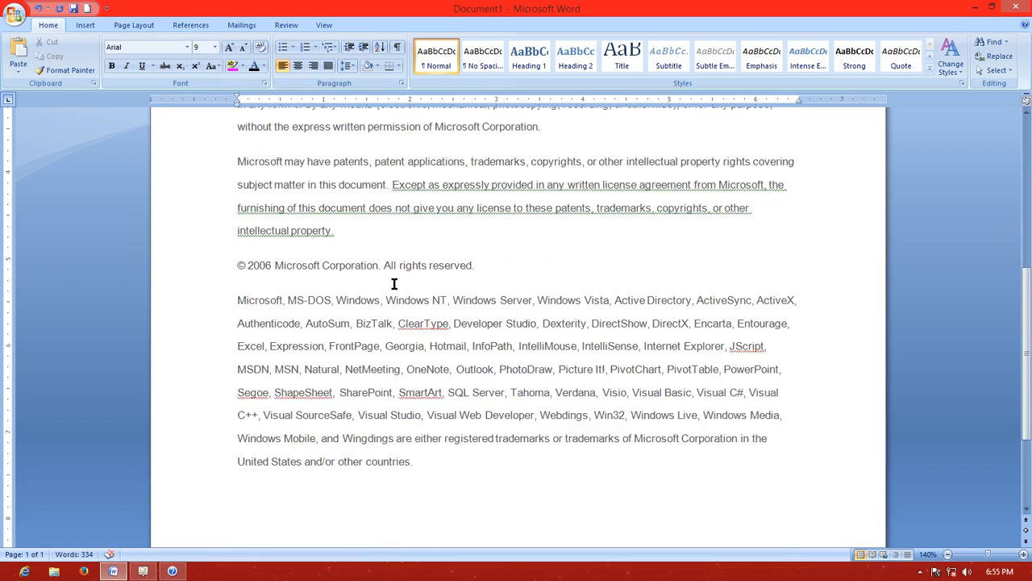
{"action": "scroll", "coordinate": [394, 283], "scroll_direction": "up", "scroll_amount": 2}
{"action": "scroll", "coordinate": [394, 283], "scroll_direction": "up", "scroll_amount": 5}
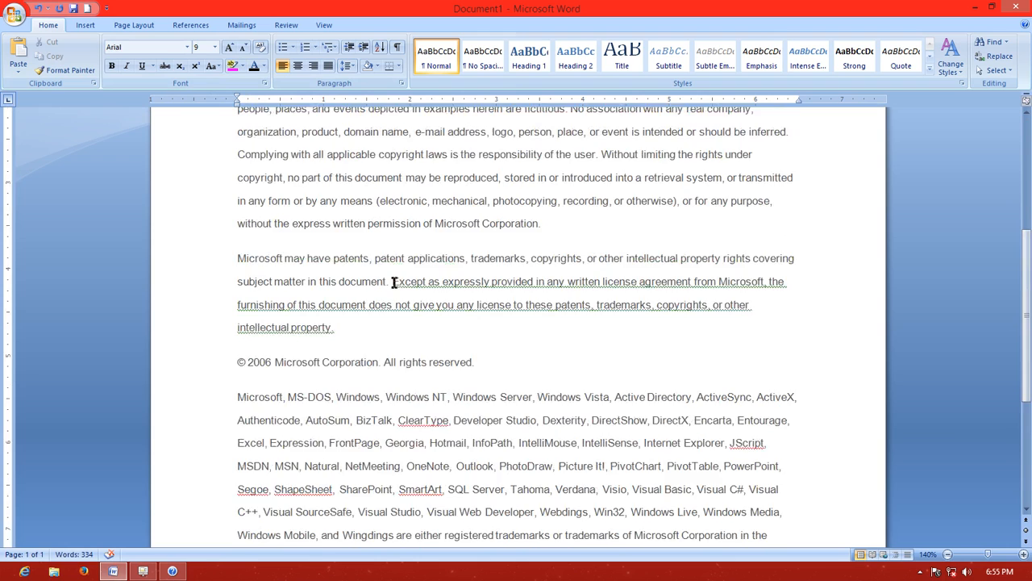
{"action": "scroll", "coordinate": [394, 281], "scroll_direction": "up", "scroll_amount": 3}
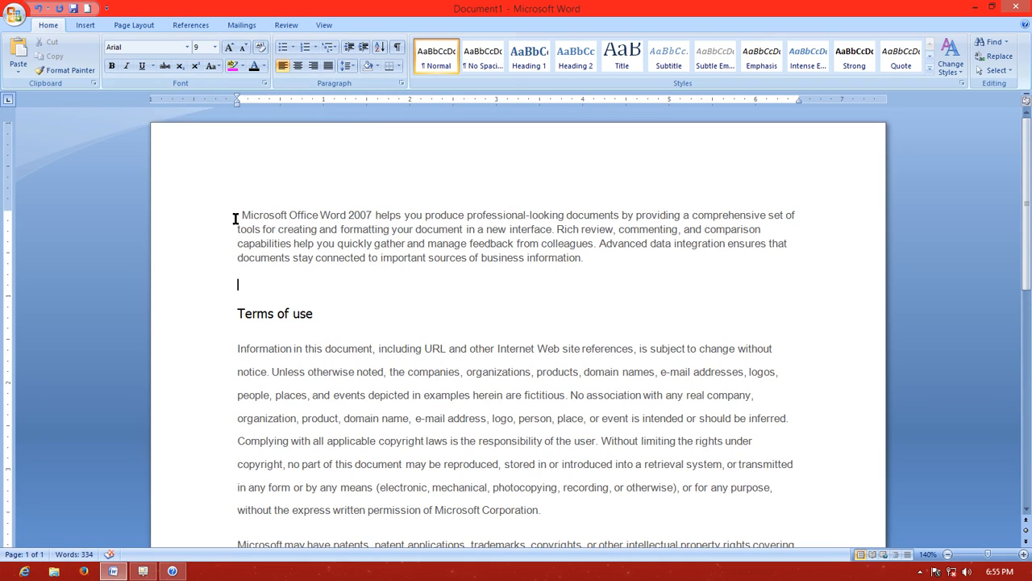
Copy "Microsoft Office Word 2007" from the first paragraph and paste it as a title on a new line above it
{"action": "left_click_drag", "start_coordinate": [237, 213], "coordinate": [358, 218]}
{"action": "right_click", "coordinate": [369, 226]}
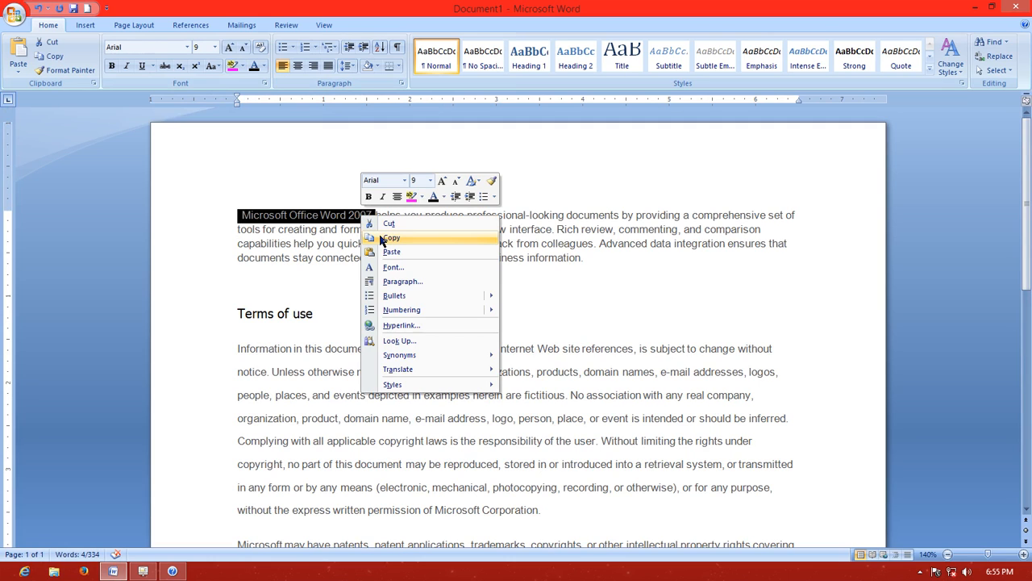
{"action": "left_click", "coordinate": [388, 237]}
{"action": "left_click", "coordinate": [236, 201]}
{"action": "key", "text": "Return"}
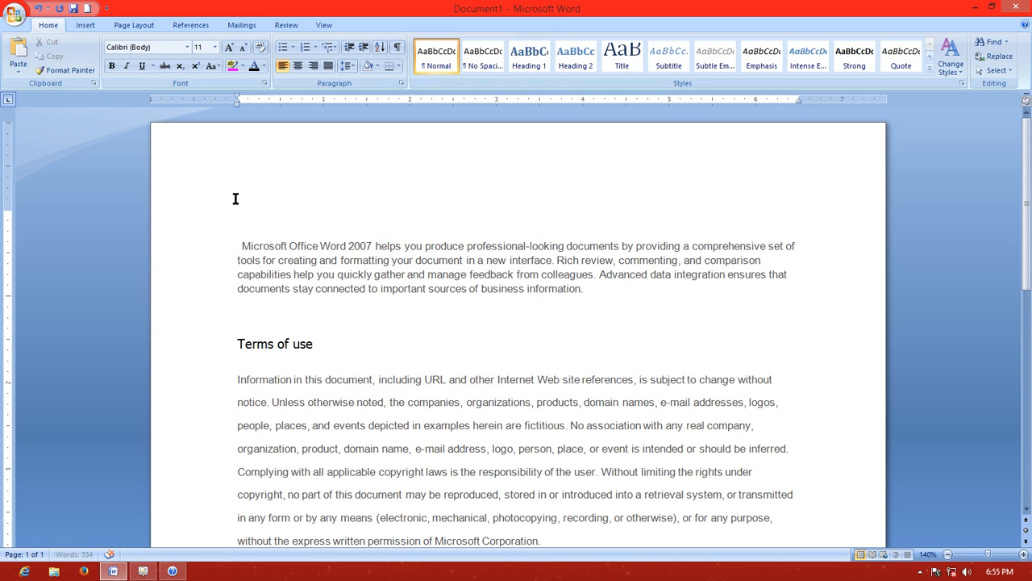
{"action": "key", "text": "ctrl+v"}
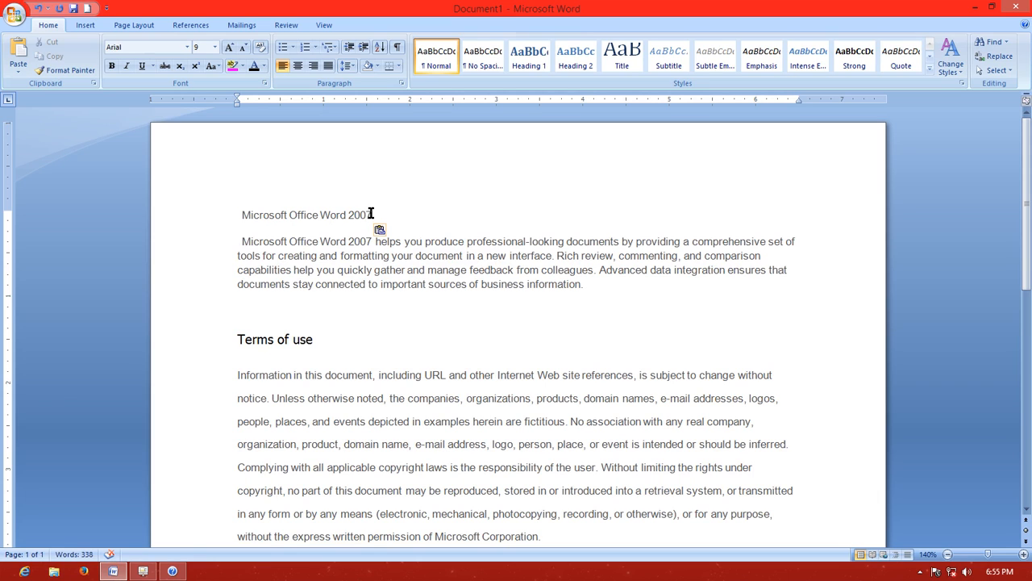
{"action": "left_click_drag", "start_coordinate": [373, 215], "coordinate": [252, 202]}
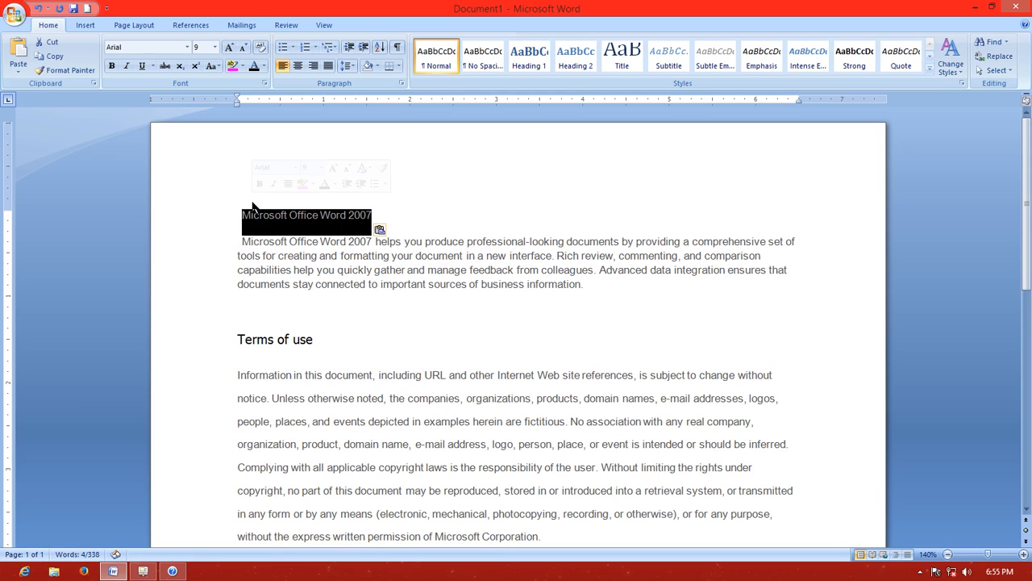
{"action": "left_click", "coordinate": [391, 216]}
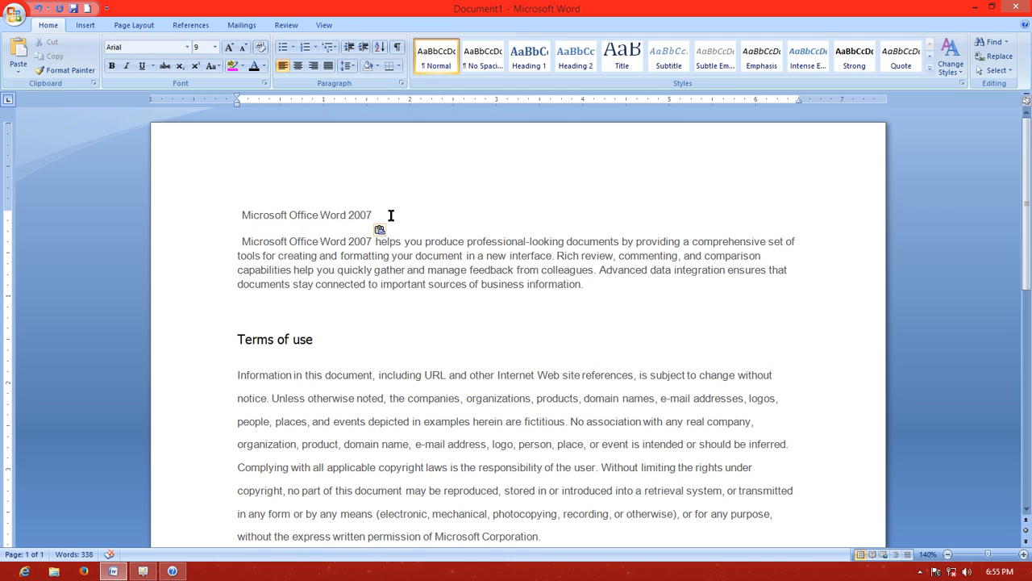
{"action": "scroll", "coordinate": [410, 290], "scroll_direction": "down", "scroll_amount": 4}
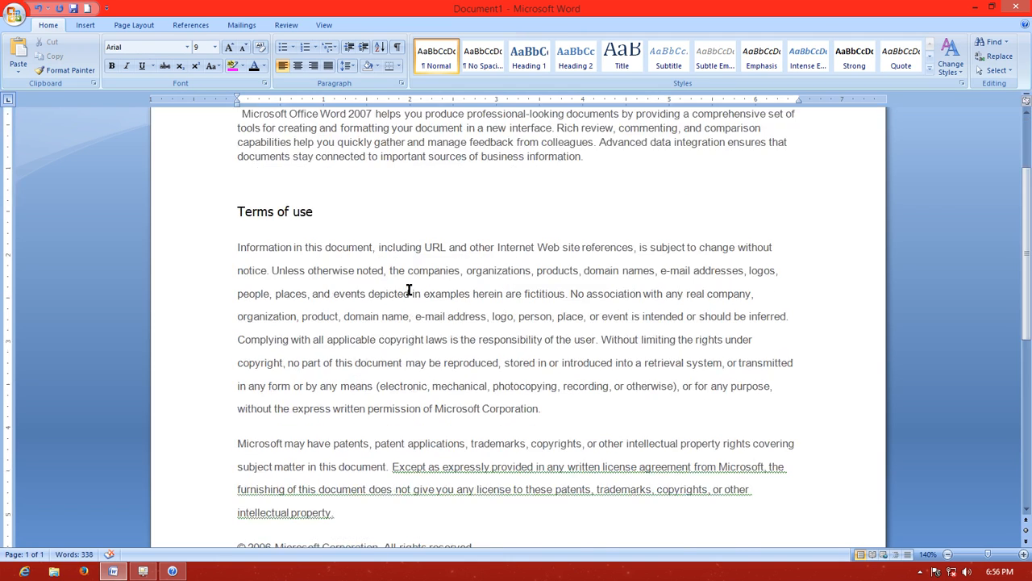
{"action": "scroll", "coordinate": [410, 290], "scroll_direction": "up", "scroll_amount": 3}
{"action": "scroll", "coordinate": [410, 289], "scroll_direction": "up", "scroll_amount": 1}
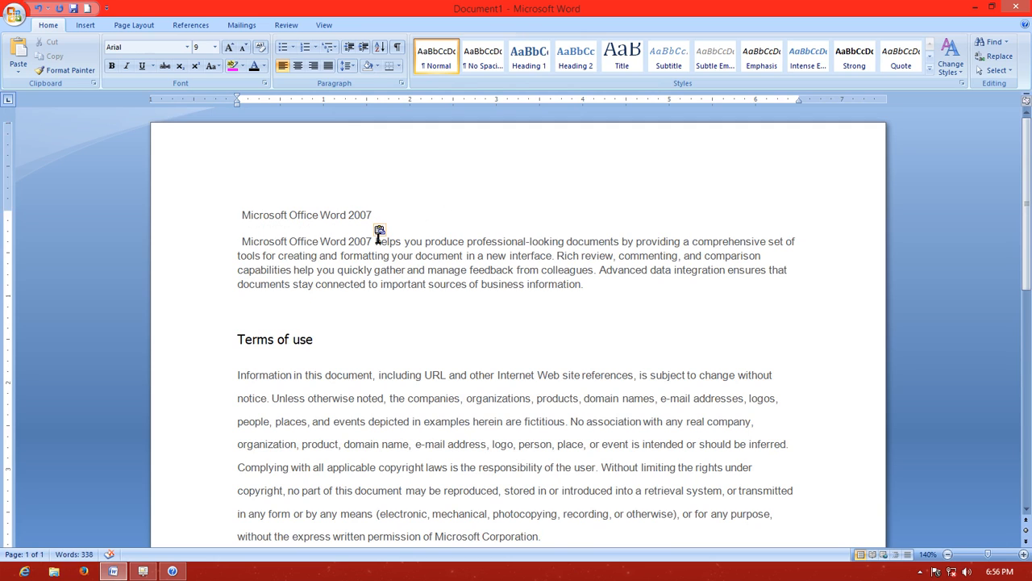
{"action": "scroll", "coordinate": [415, 231], "scroll_direction": "down", "scroll_amount": 7}
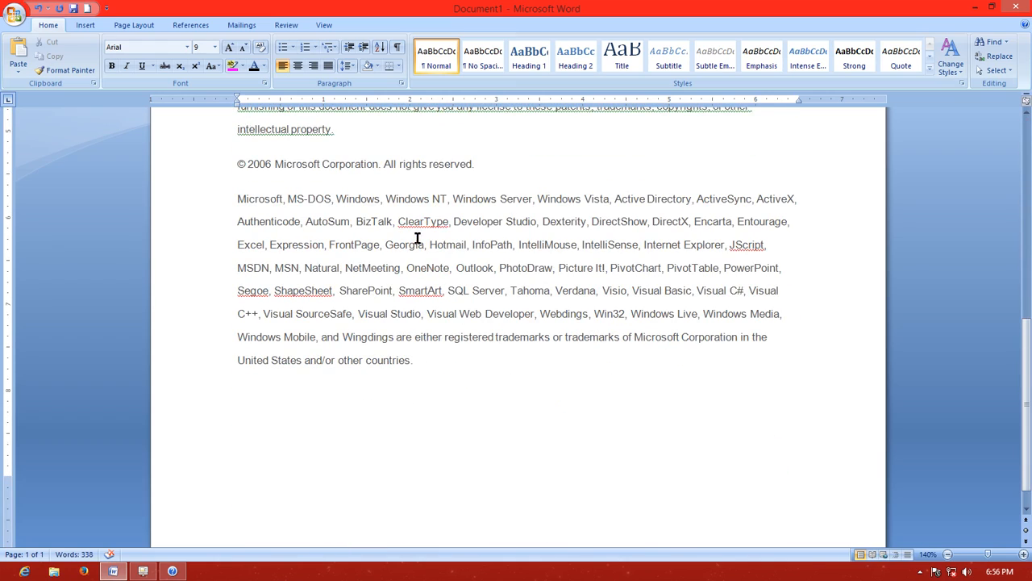
{"action": "scroll", "coordinate": [417, 238], "scroll_direction": "up", "scroll_amount": 3}
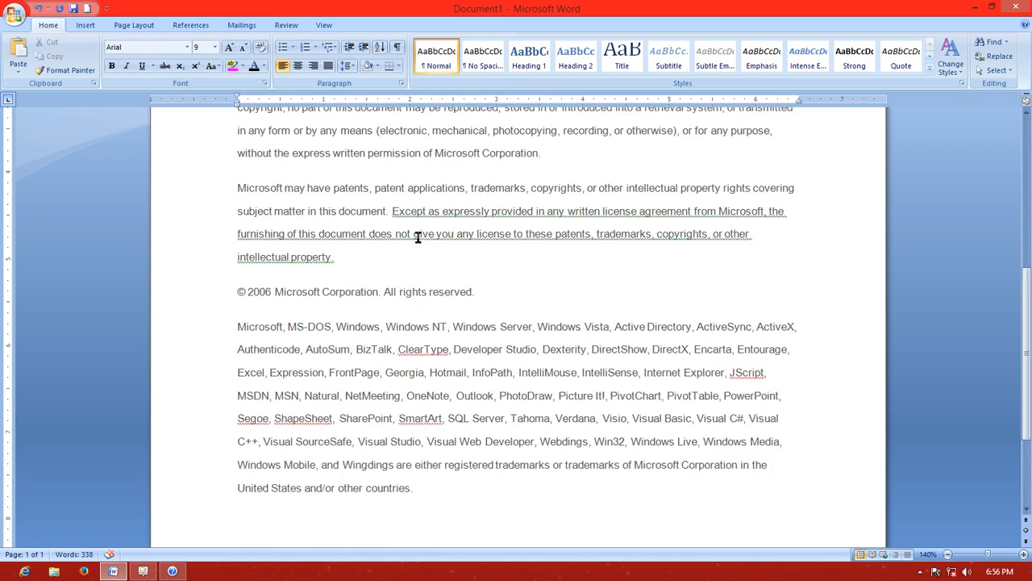
{"action": "scroll", "coordinate": [418, 237], "scroll_direction": "up", "scroll_amount": 8}
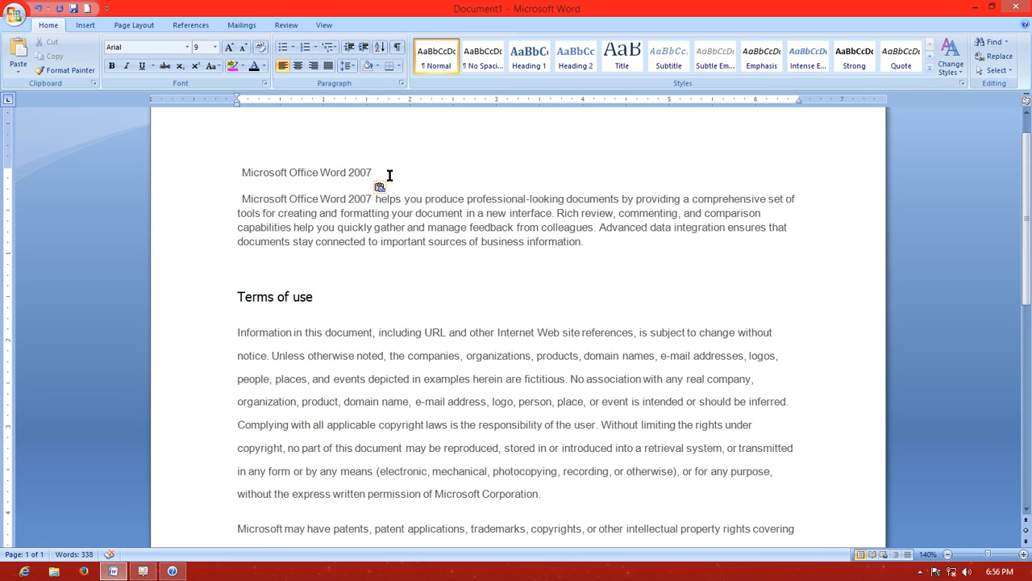
Make the "Microsoft Office Word 2007" title line above the first paragraph bold and underlined
{"action": "left_click_drag", "start_coordinate": [385, 173], "coordinate": [241, 174]}
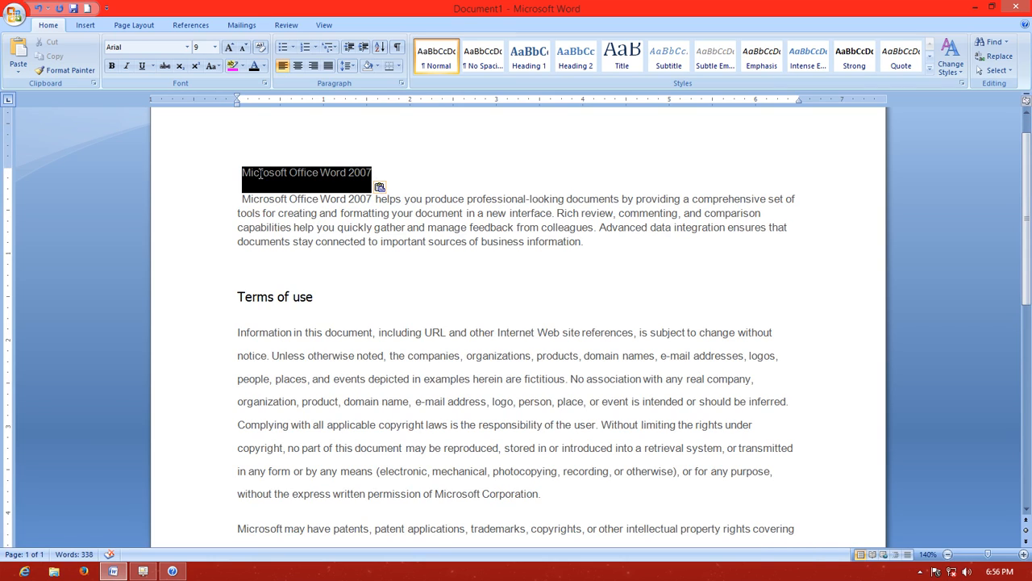
{"action": "left_click", "coordinate": [113, 66]}
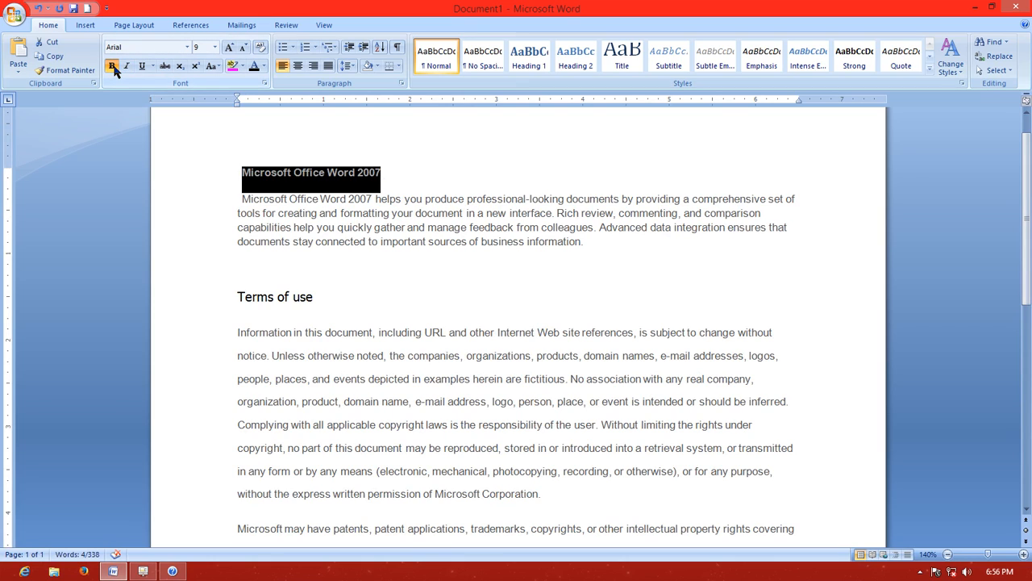
{"action": "left_click", "coordinate": [142, 66]}
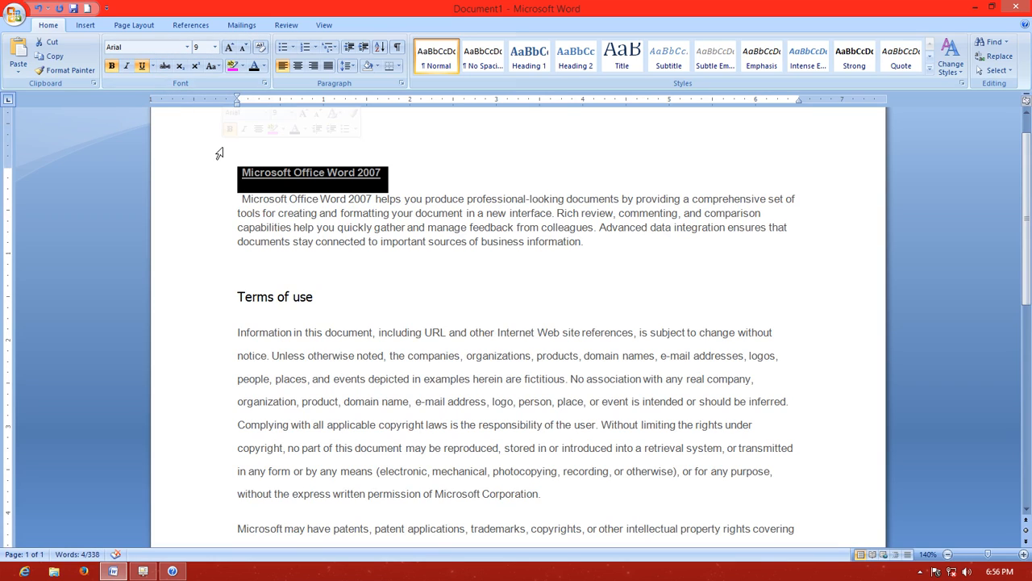
{"action": "left_click", "coordinate": [358, 243]}
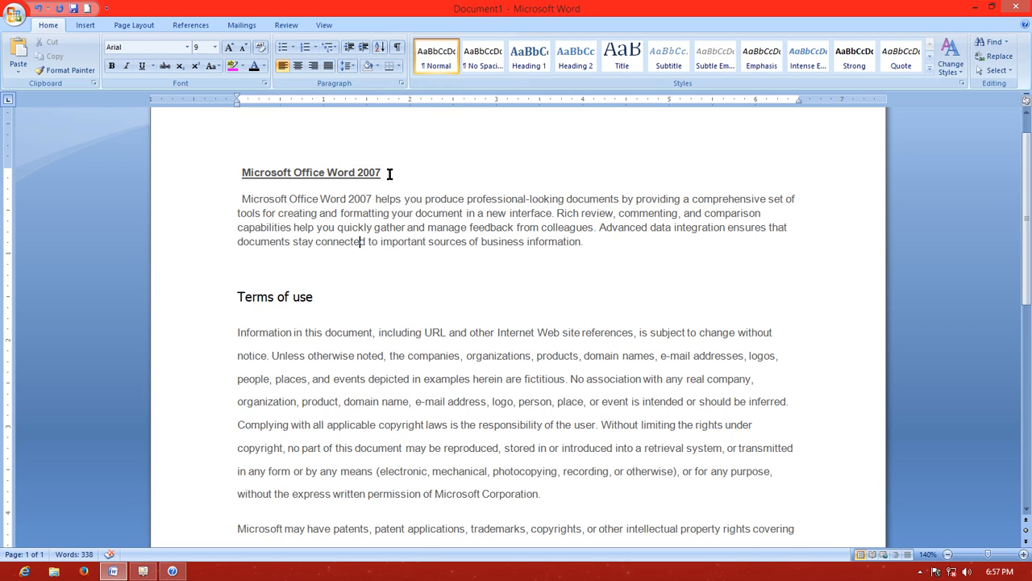
Try centre and right alignment on the "Microsoft Office Word 2007" title line and return it to left alignment
{"action": "mouse_move", "coordinate": [390, 173]}
{"action": "left_mouse_down"}
{"action": "mouse_move", "coordinate": [242, 174]}
{"action": "mouse_move", "coordinate": [391, 175]}
{"action": "left_mouse_up"}
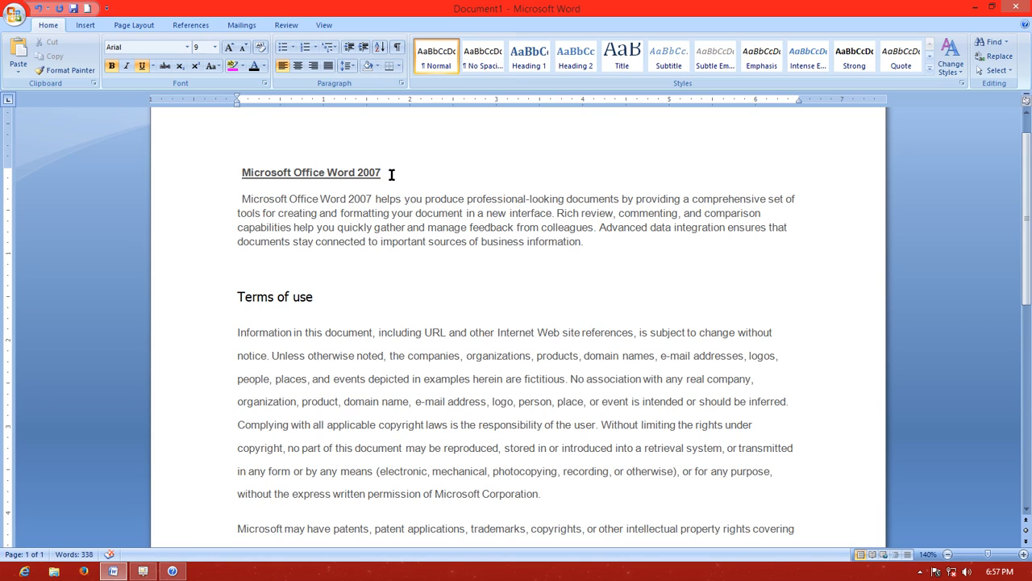
{"action": "left_click_drag", "start_coordinate": [391, 175], "coordinate": [259, 171]}
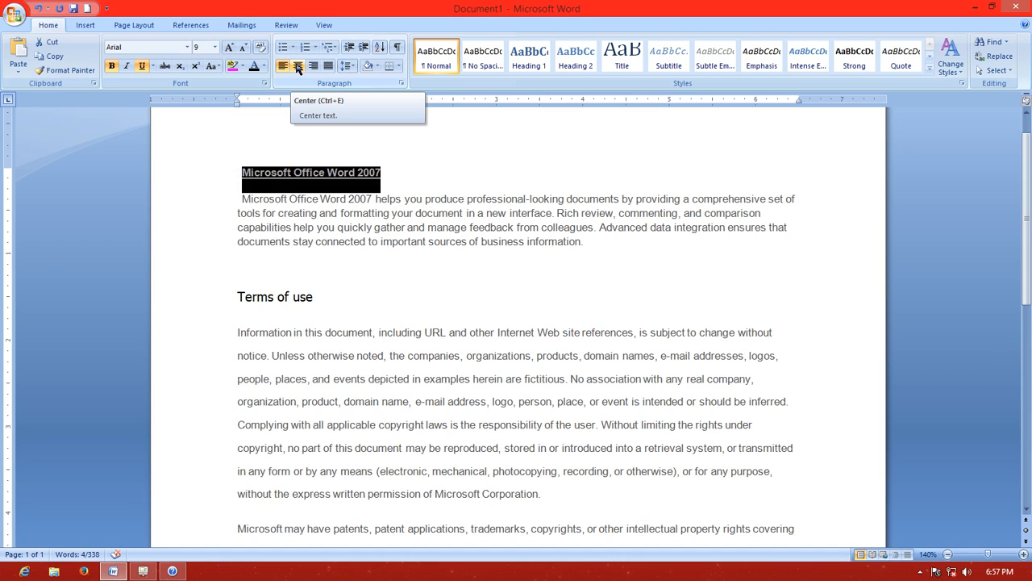
{"action": "left_click", "coordinate": [298, 68]}
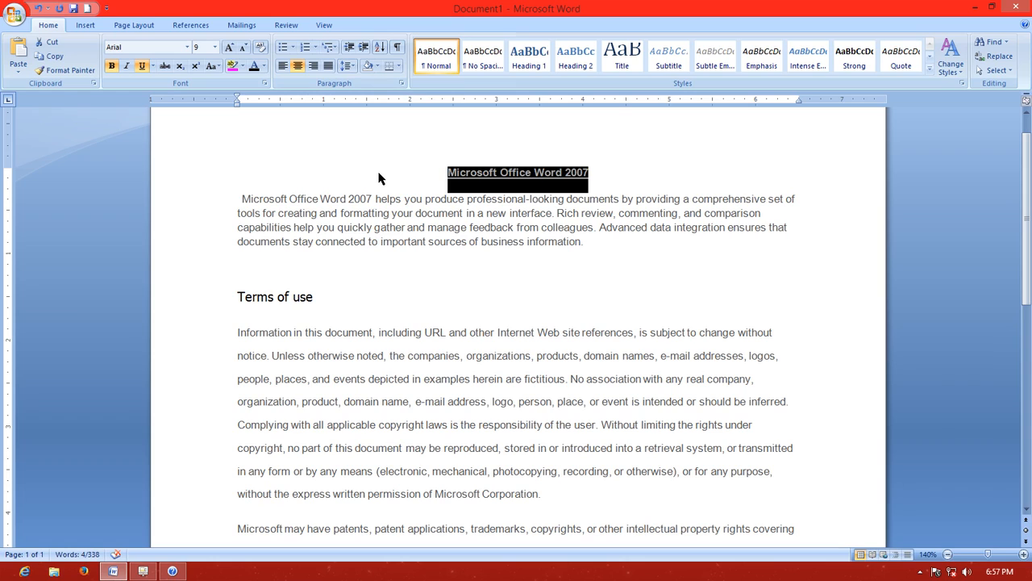
{"action": "left_click", "coordinate": [312, 69]}
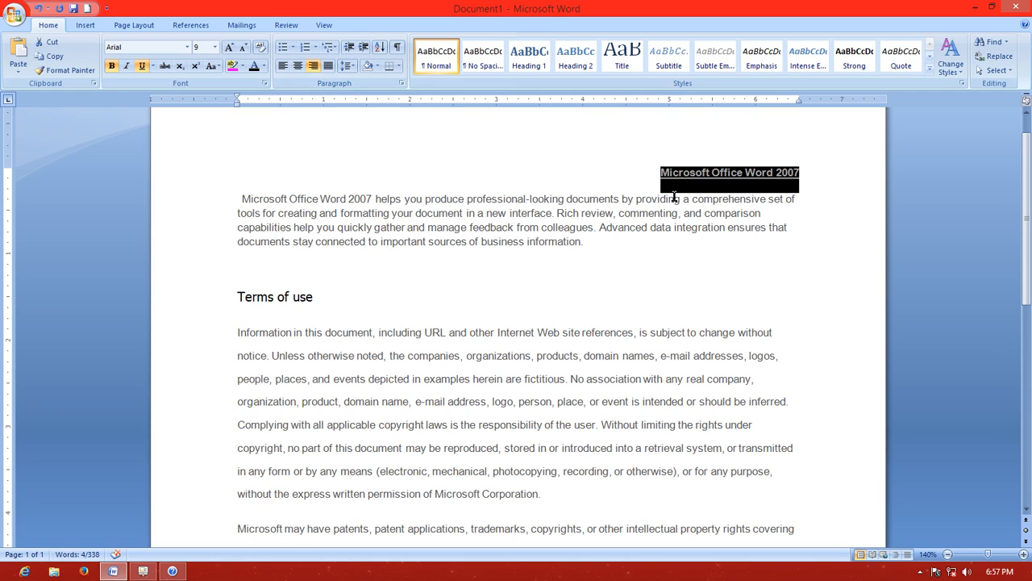
{"action": "left_click", "coordinate": [280, 67]}
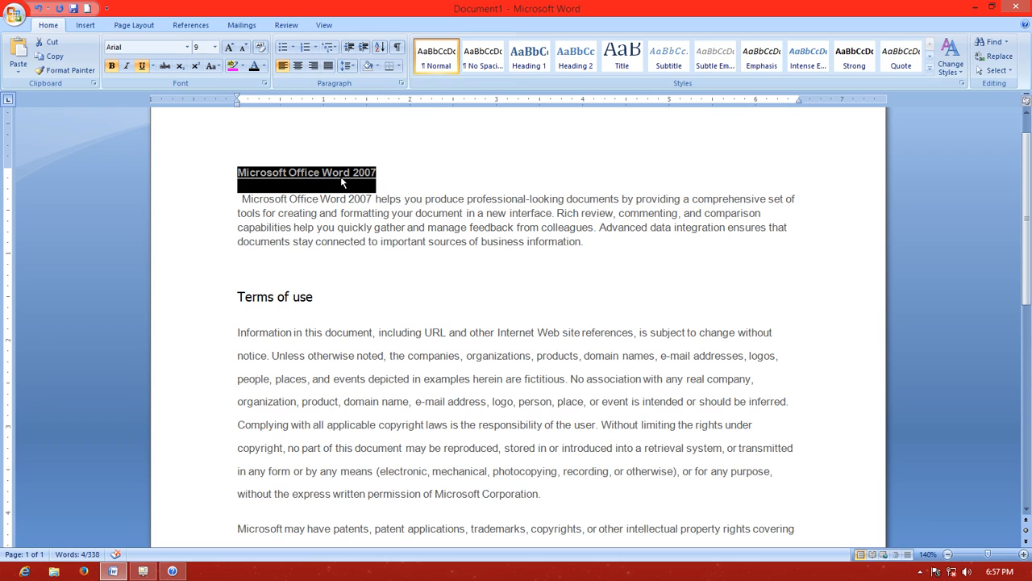
Set the "Microsoft Office Word 2007" title to font size 14 and color it dark blue
{"action": "left_click", "coordinate": [214, 47]}
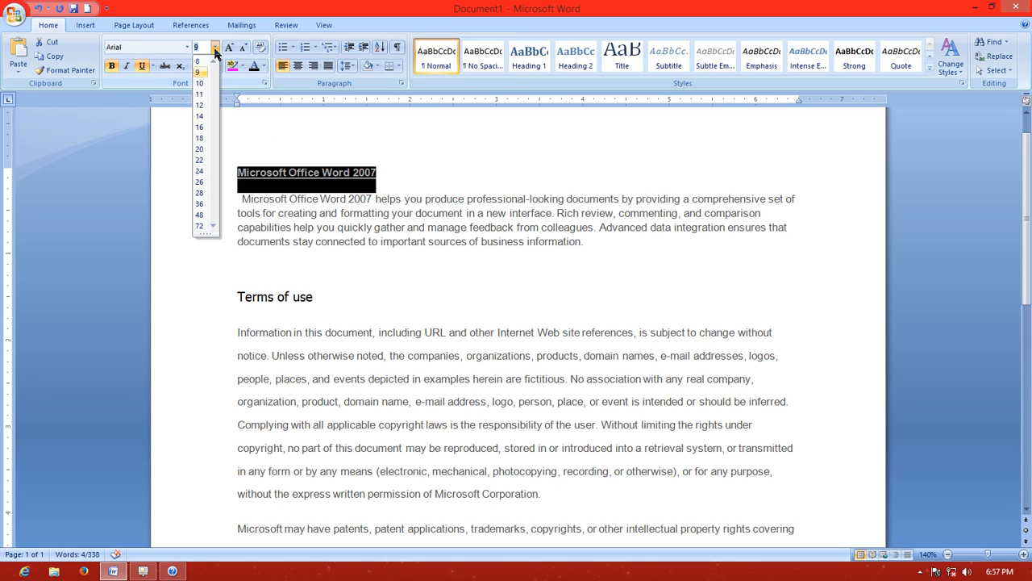
{"action": "left_click", "coordinate": [200, 115]}
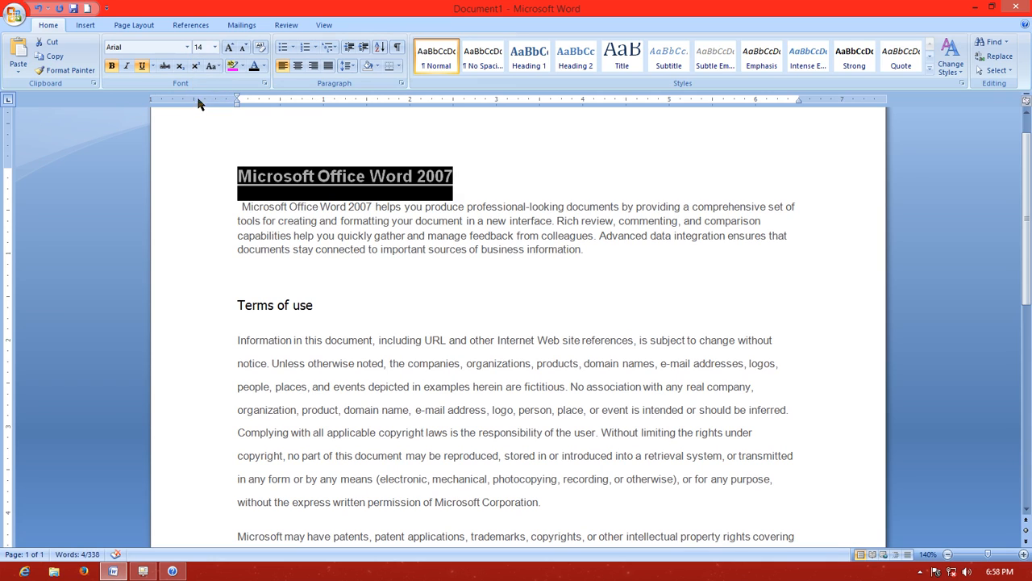
{"action": "left_click", "coordinate": [263, 67]}
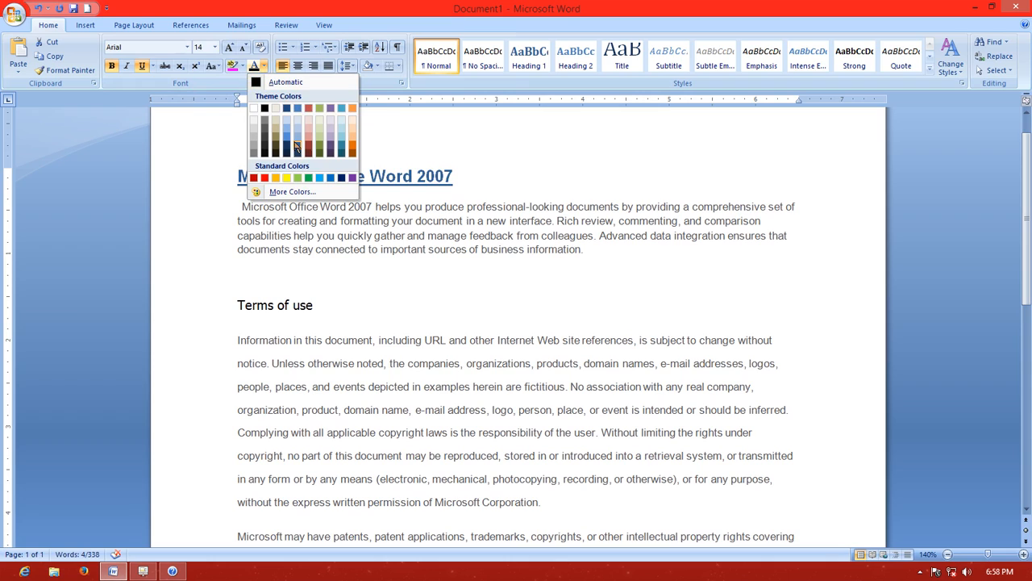
{"action": "left_click", "coordinate": [295, 146]}
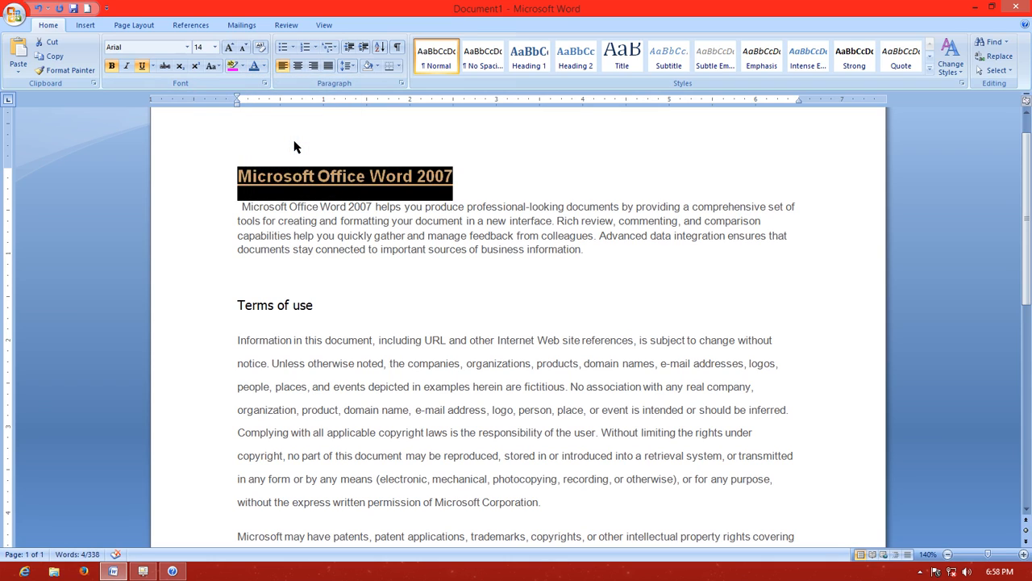
Center the "Microsoft Office Word 2007" title line on the page and deselect it
{"action": "left_click", "coordinate": [299, 68]}
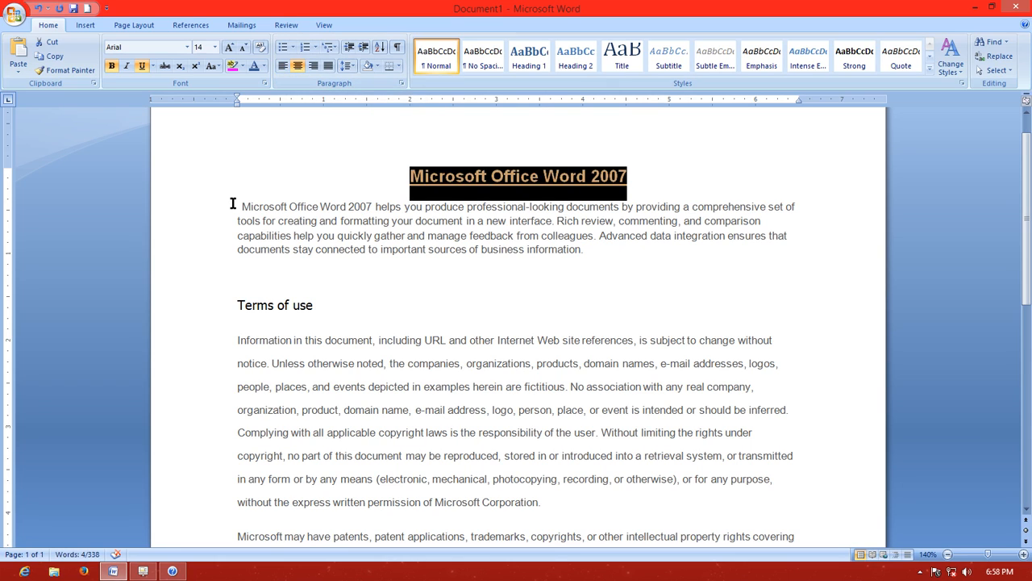
{"action": "left_click", "coordinate": [276, 178]}
{"action": "scroll", "coordinate": [336, 256], "scroll_direction": "down", "scroll_amount": 5}
{"action": "scroll", "coordinate": [342, 263], "scroll_direction": "up", "scroll_amount": 5}
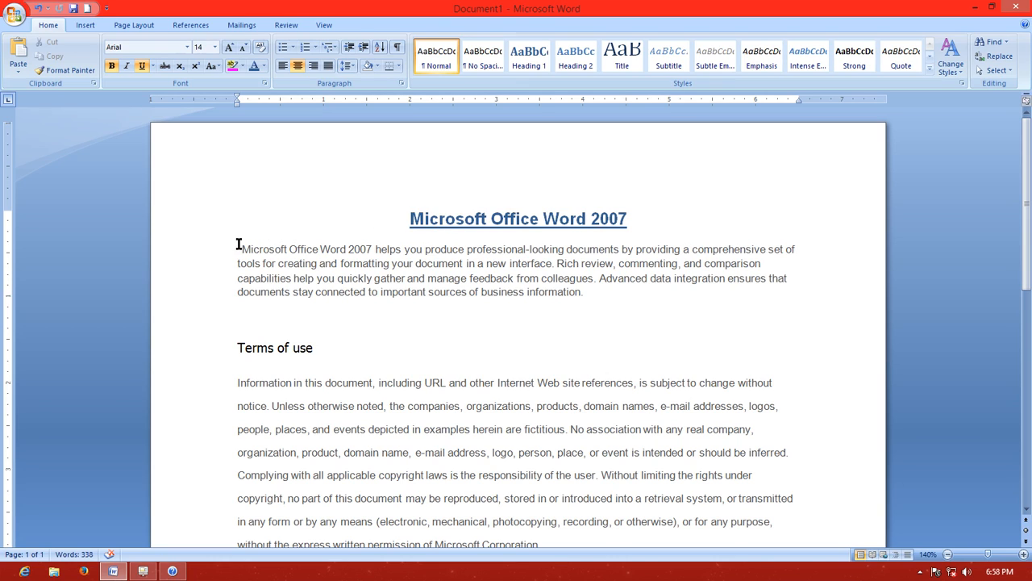
Justify the first paragraph under the "Microsoft Office Word 2007" title
{"action": "left_click_drag", "start_coordinate": [239, 243], "coordinate": [577, 290]}
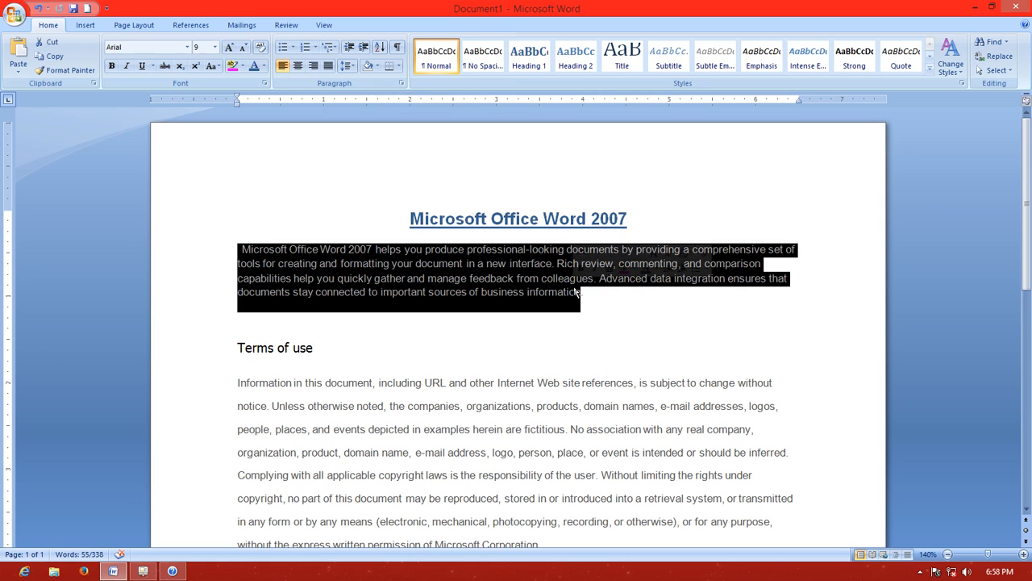
{"action": "left_click", "coordinate": [329, 71]}
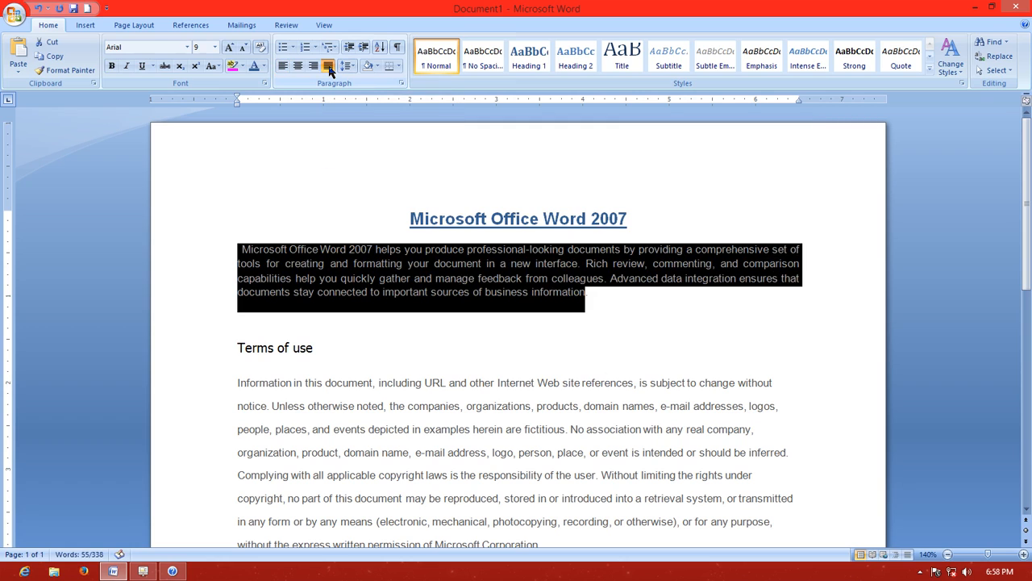
{"action": "left_click", "coordinate": [329, 71]}
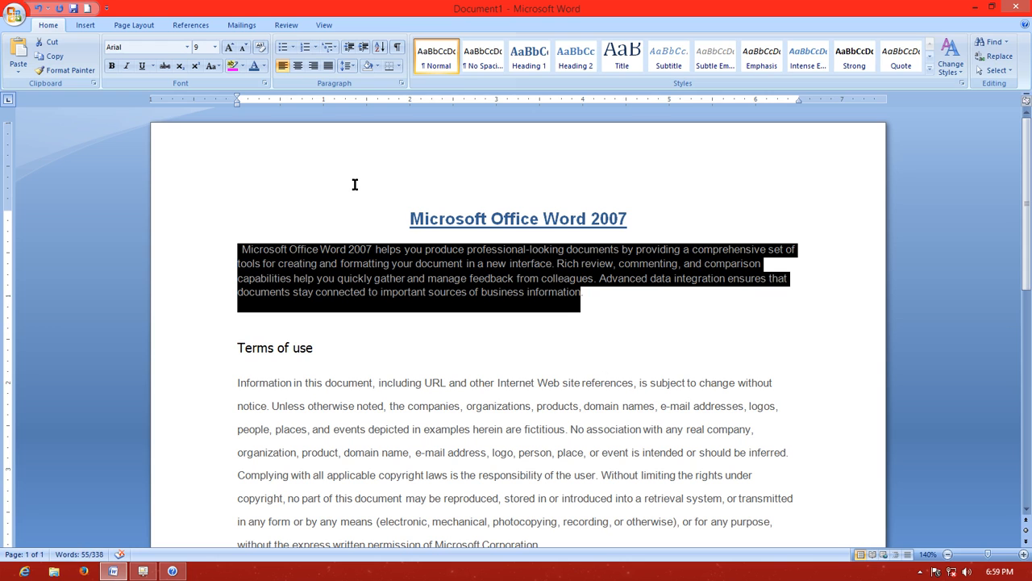
{"action": "key", "text": "ctrl+j"}
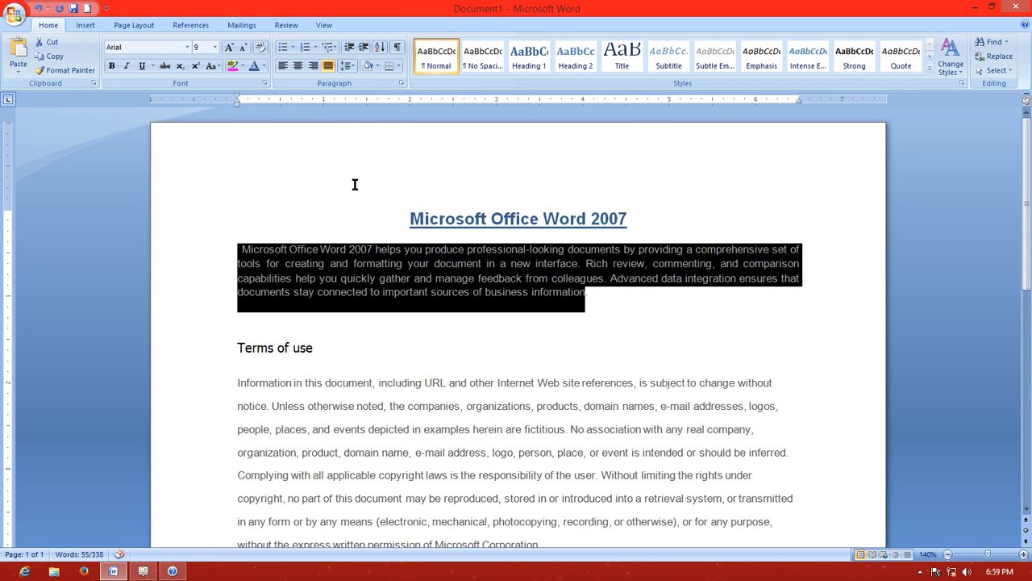
{"action": "scroll", "coordinate": [375, 246], "scroll_direction": "down", "scroll_amount": 2}
{"action": "left_click", "coordinate": [385, 256]}
{"action": "scroll", "coordinate": [385, 257], "scroll_direction": "up", "scroll_amount": 2}
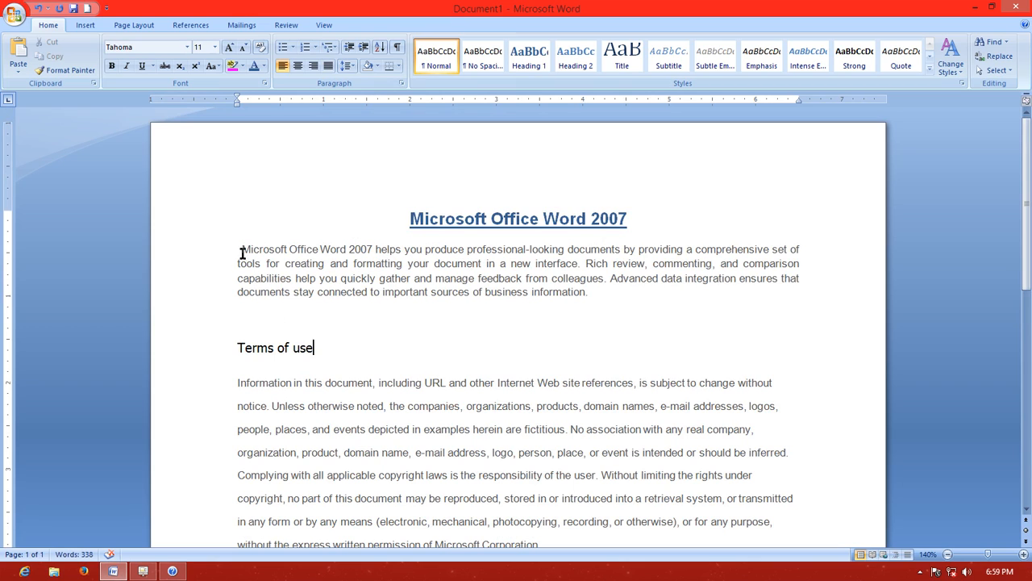
Color the text of the first paragraph under the title dark orange
{"action": "left_click_drag", "start_coordinate": [239, 250], "coordinate": [574, 299]}
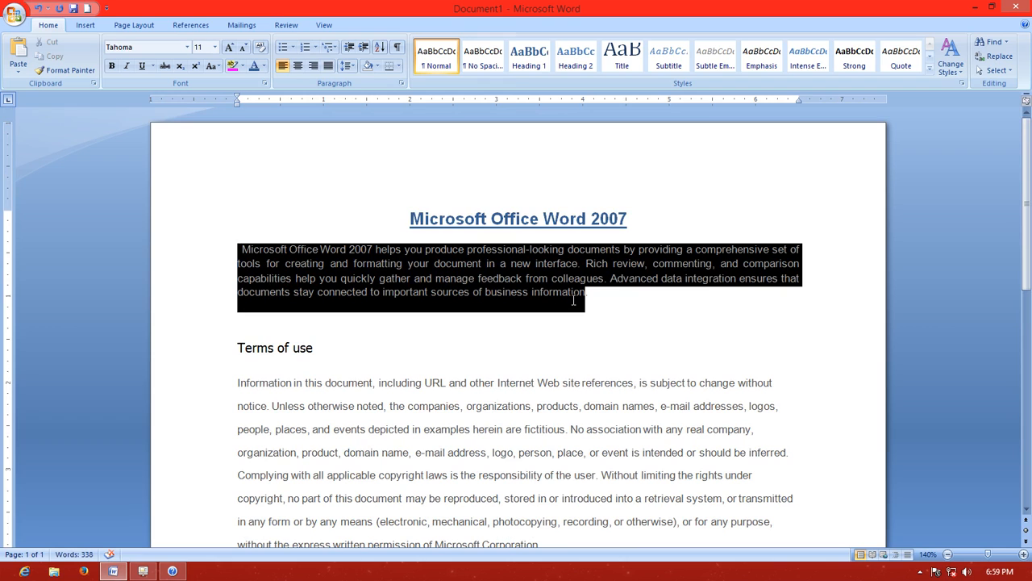
{"action": "left_click", "coordinate": [264, 68]}
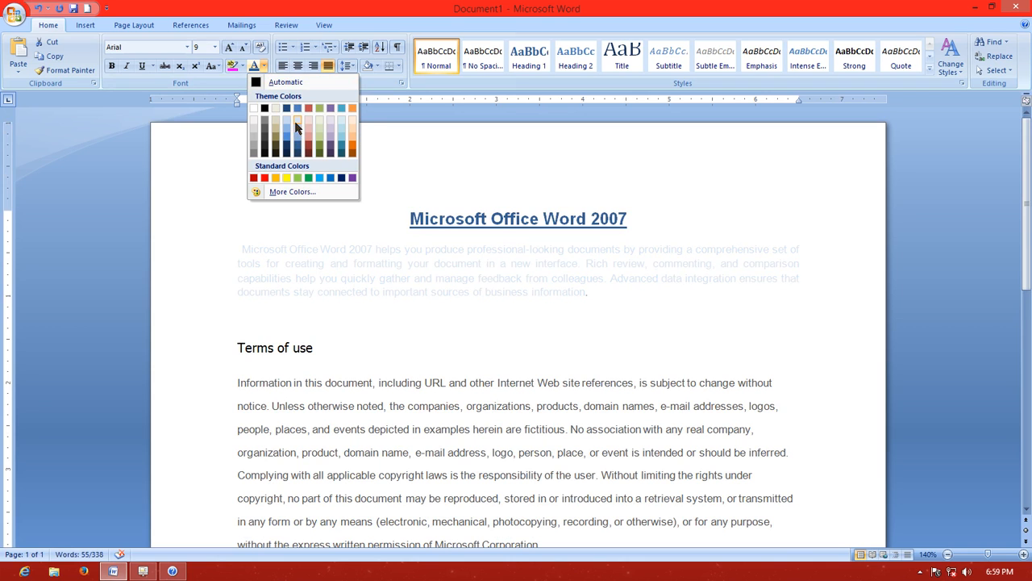
{"action": "left_click", "coordinate": [351, 158]}
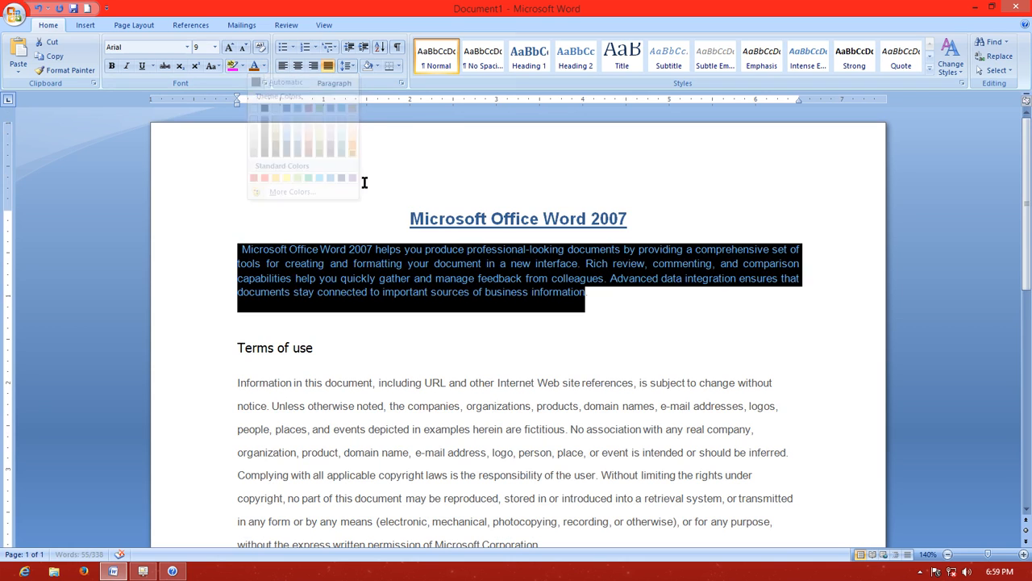
{"action": "left_click", "coordinate": [455, 347]}
{"action": "scroll", "coordinate": [456, 347], "scroll_direction": "down", "scroll_amount": 1}
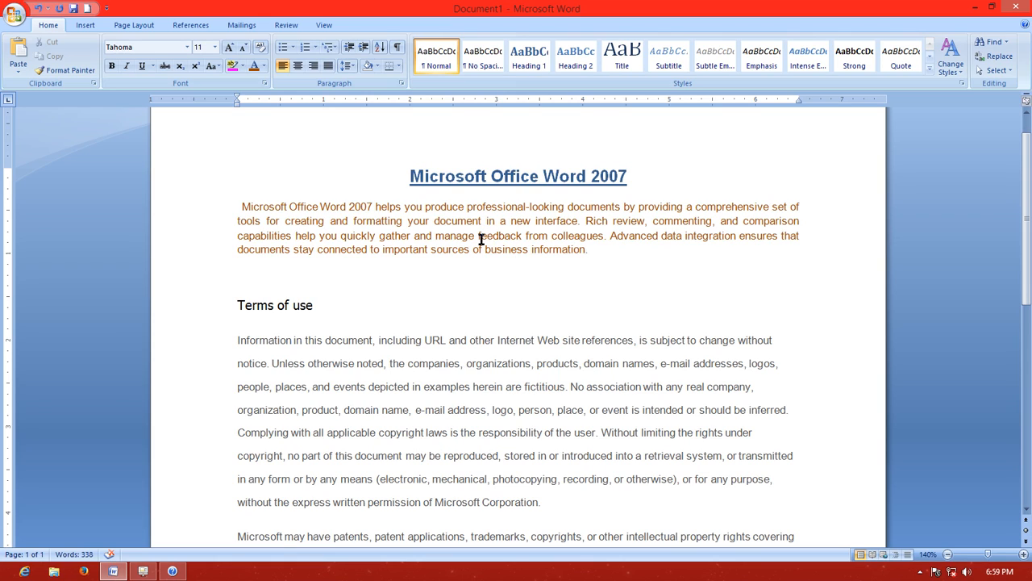
Change the font color of the first paragraph under the title to the standard color Orange
{"action": "left_click", "coordinate": [264, 67]}
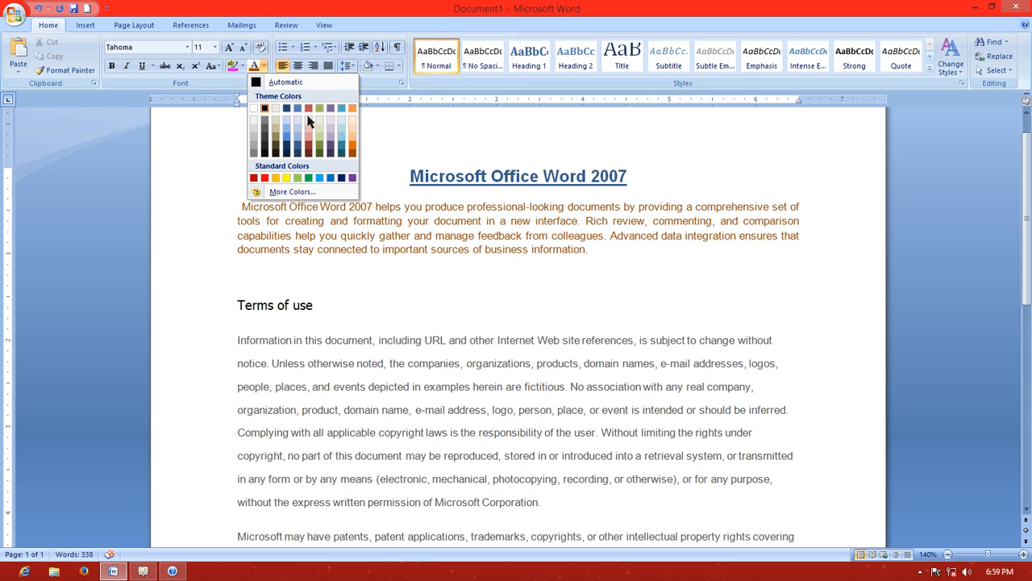
{"action": "left_click", "coordinate": [262, 274]}
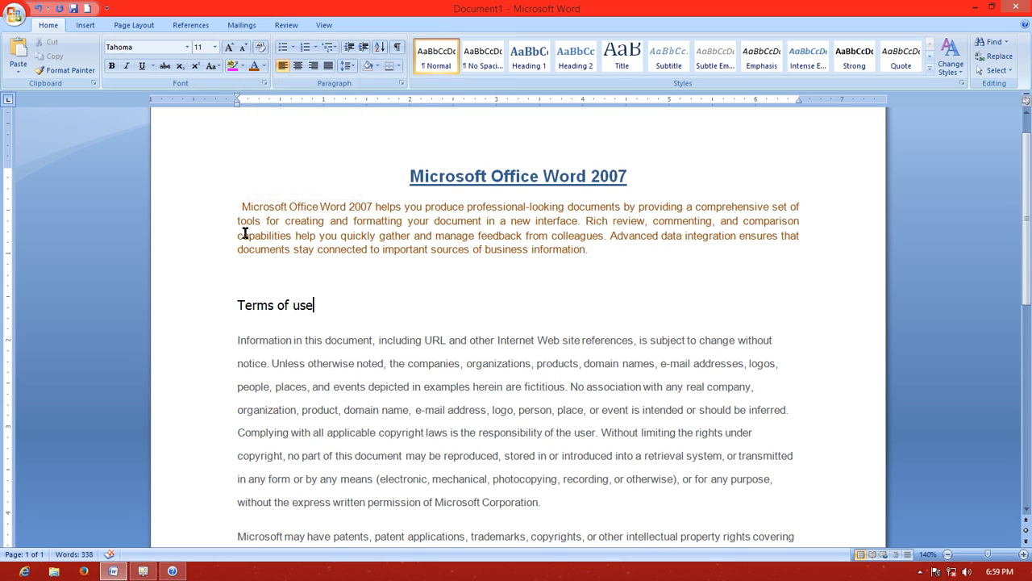
{"action": "left_click_drag", "start_coordinate": [239, 206], "coordinate": [572, 253]}
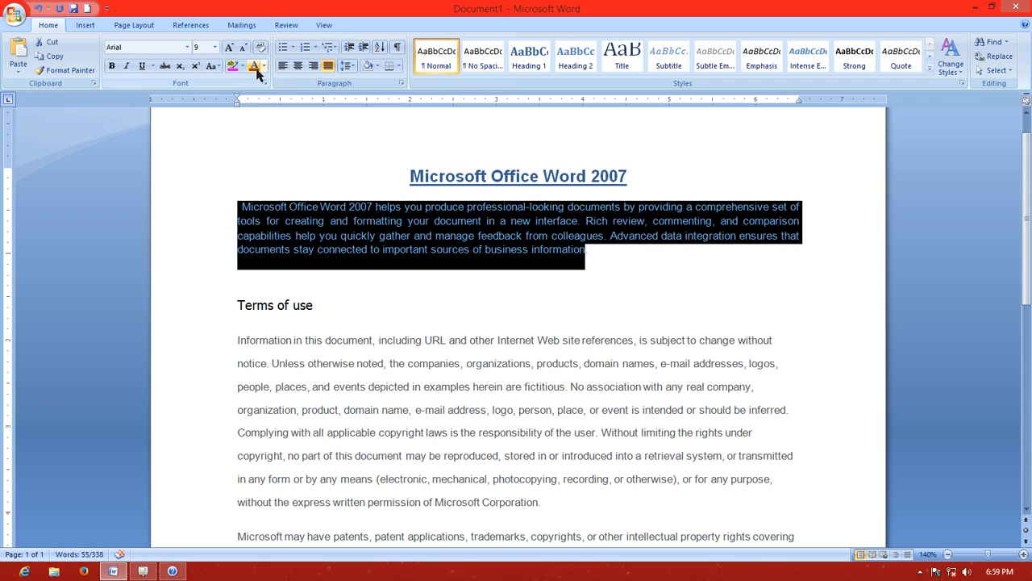
{"action": "left_click", "coordinate": [264, 66]}
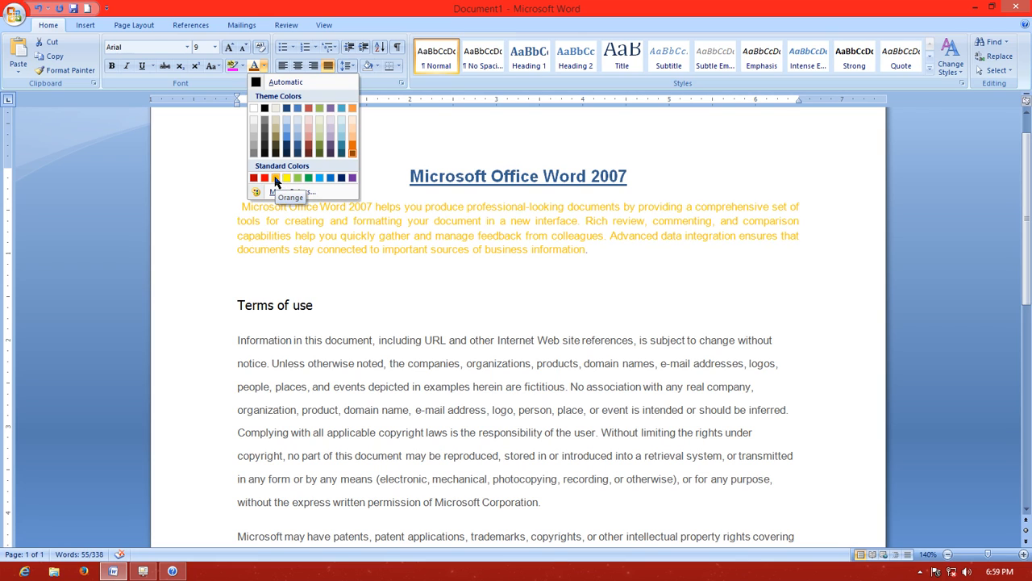
{"action": "left_click", "coordinate": [275, 178]}
{"action": "left_click", "coordinate": [366, 277]}
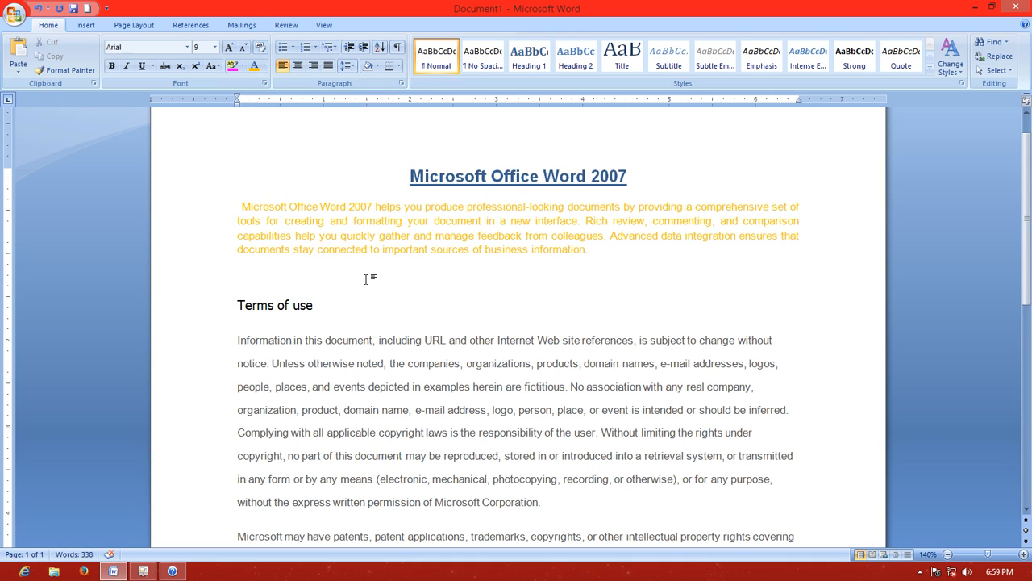
Make the "Terms of use" heading left-aligned, underlined and italic
{"action": "scroll", "coordinate": [431, 276], "scroll_direction": "down", "scroll_amount": 1}
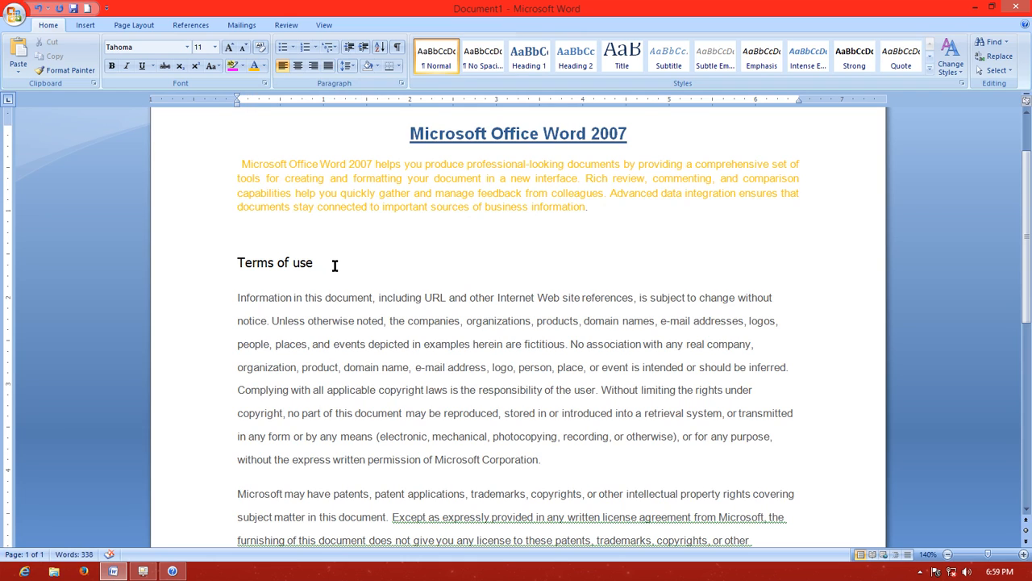
{"action": "left_click_drag", "start_coordinate": [332, 265], "coordinate": [242, 263]}
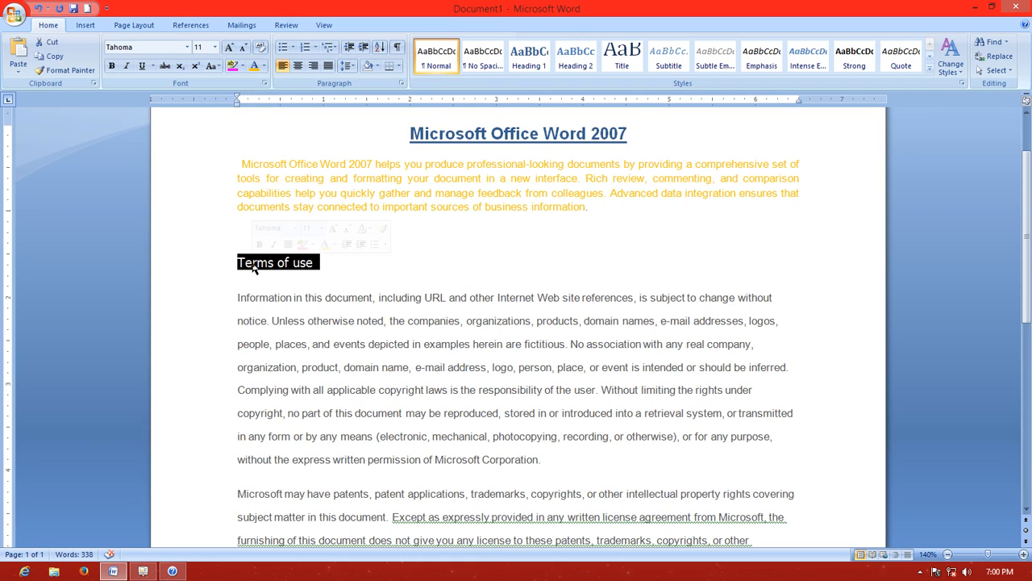
{"action": "left_click", "coordinate": [314, 68]}
{"action": "left_click", "coordinate": [323, 71]}
{"action": "left_click", "coordinate": [286, 69]}
{"action": "left_click", "coordinate": [145, 69]}
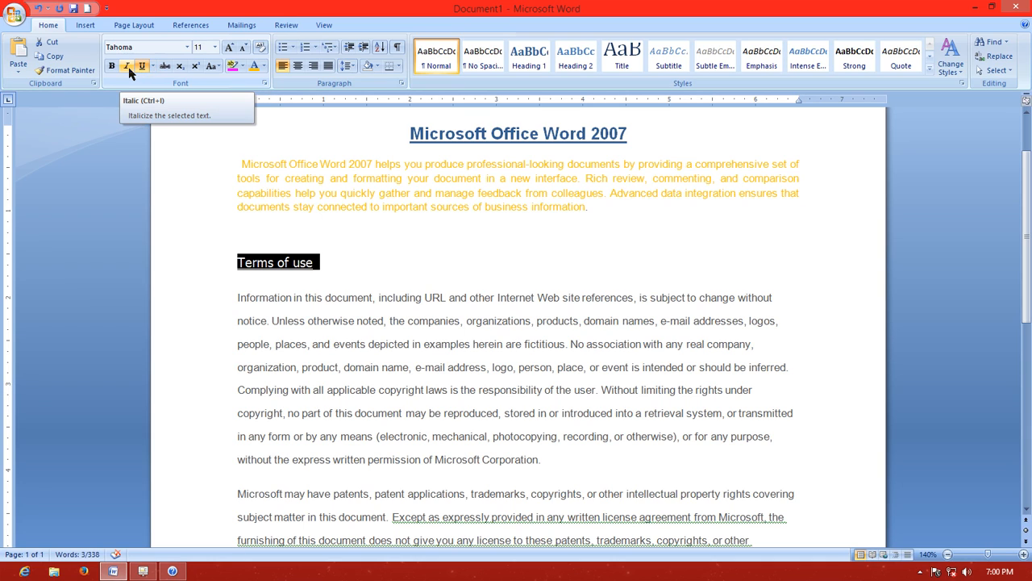
{"action": "left_click", "coordinate": [129, 66]}
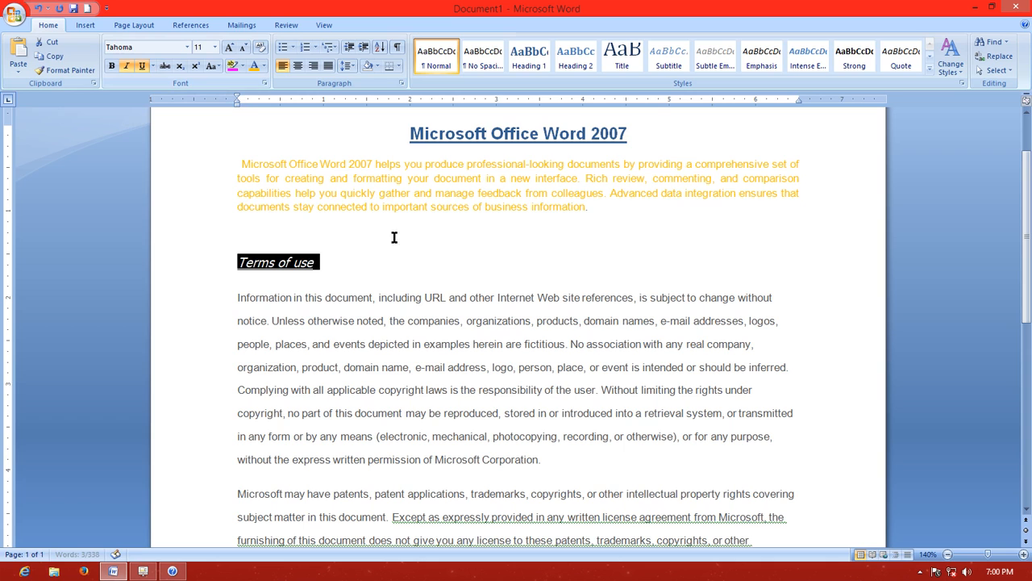
{"action": "left_click", "coordinate": [400, 267]}
Justify the paragraph directly below the "Terms of use" heading, from "Information in this document" to "Microsoft Corporation"
{"action": "scroll", "coordinate": [401, 265], "scroll_direction": "up", "scroll_amount": 1}
{"action": "scroll", "coordinate": [403, 265], "scroll_direction": "down", "scroll_amount": 2}
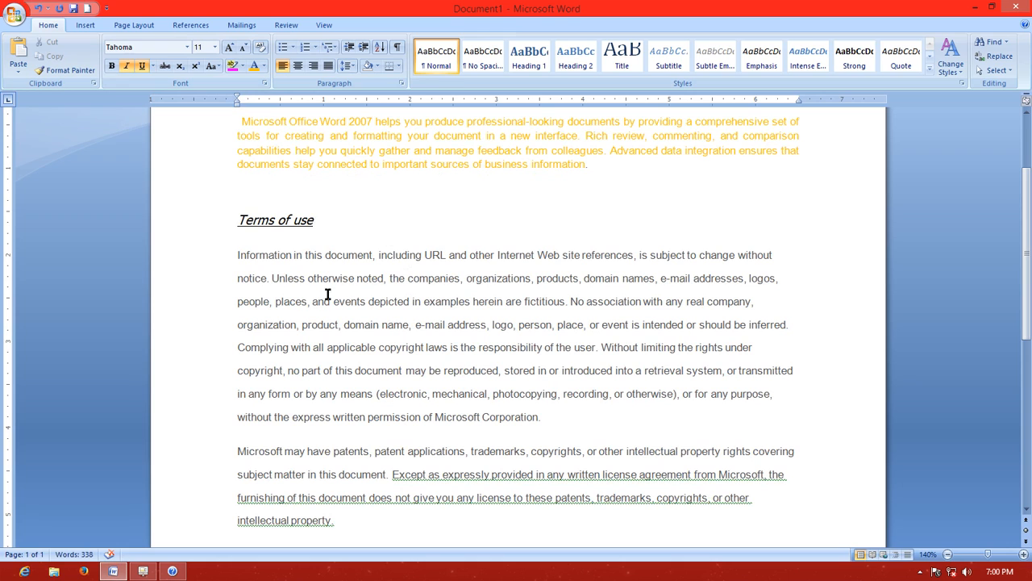
{"action": "left_click_drag", "start_coordinate": [237, 252], "coordinate": [521, 411]}
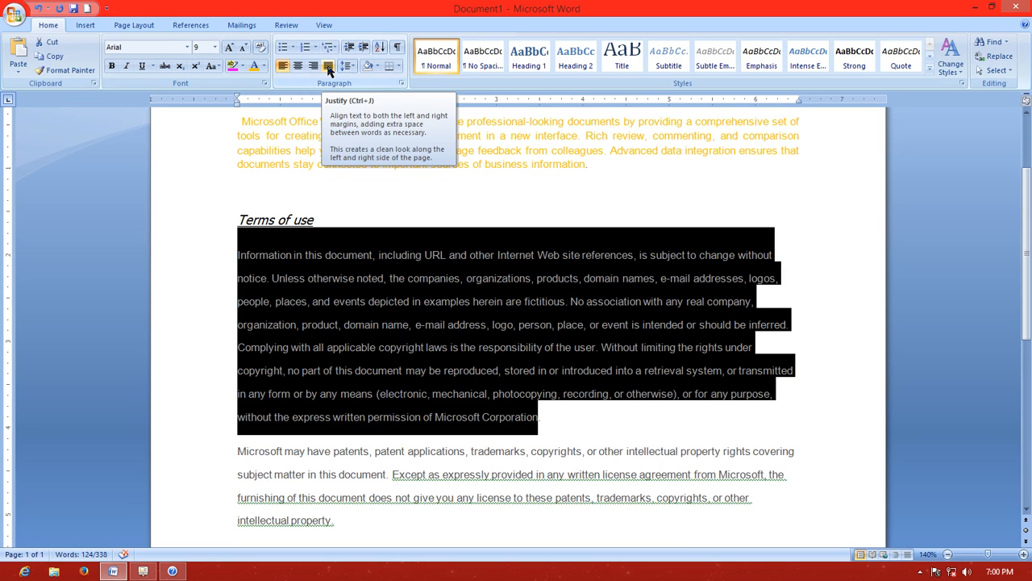
{"action": "left_click", "coordinate": [329, 66]}
{"action": "left_click", "coordinate": [427, 207]}
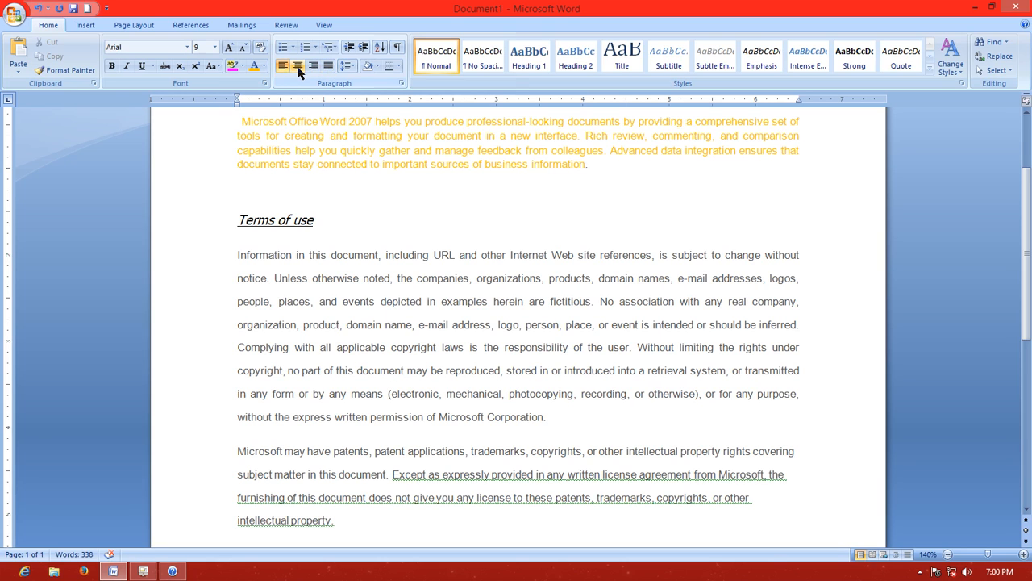
Set the line spacing of the paragraph starting "Microsoft may have patents" to 2.5
{"action": "scroll", "coordinate": [313, 117], "scroll_direction": "down", "scroll_amount": 1}
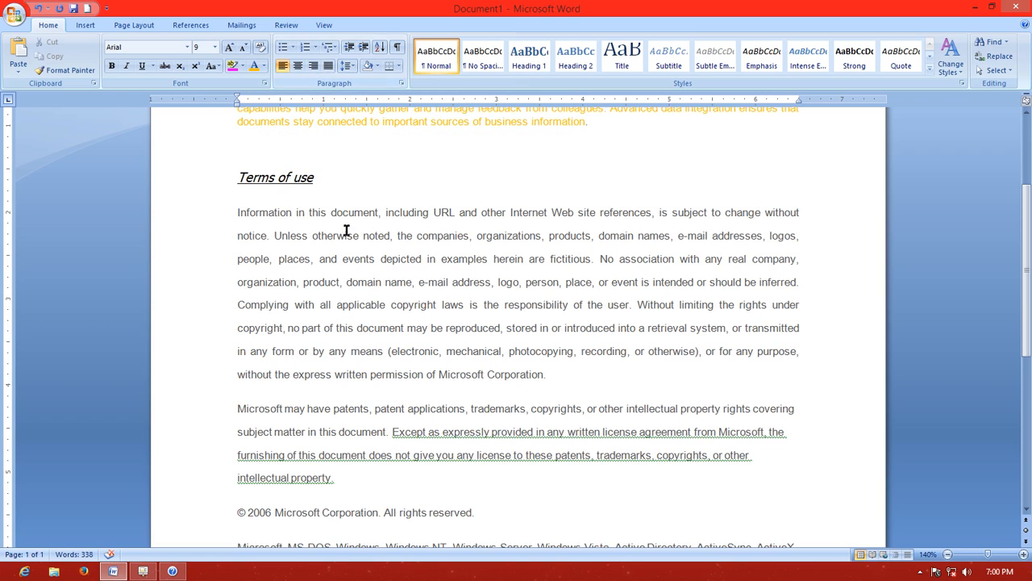
{"action": "scroll", "coordinate": [349, 239], "scroll_direction": "down", "scroll_amount": 1}
{"action": "scroll", "coordinate": [350, 237], "scroll_direction": "up", "scroll_amount": 1}
{"action": "scroll", "coordinate": [306, 351], "scroll_direction": "down", "scroll_amount": 1}
{"action": "scroll", "coordinate": [305, 351], "scroll_direction": "down", "scroll_amount": 1}
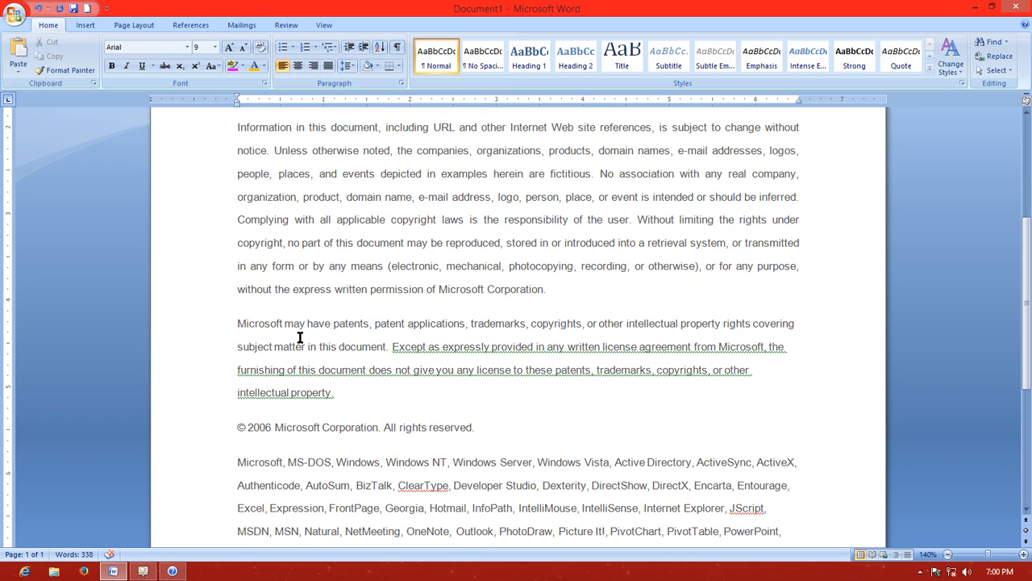
{"action": "left_click", "coordinate": [352, 69]}
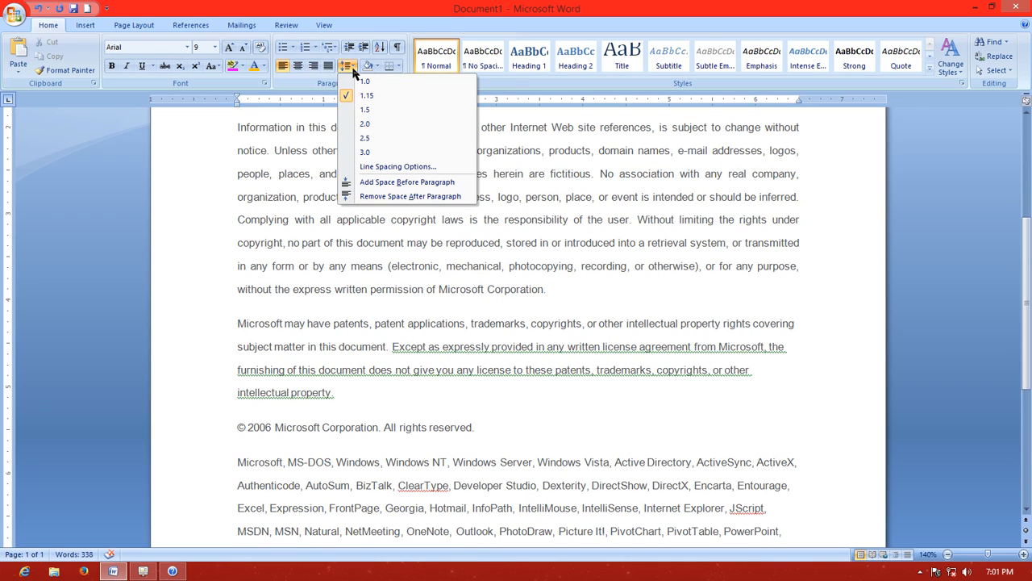
{"action": "left_click", "coordinate": [352, 69]}
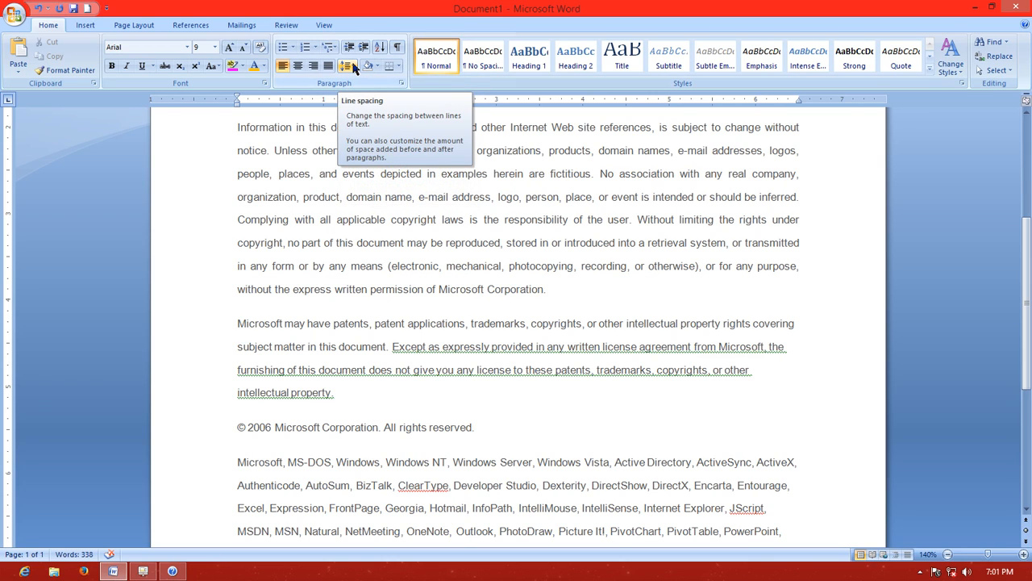
{"action": "scroll", "coordinate": [352, 406], "scroll_direction": "down", "scroll_amount": 1}
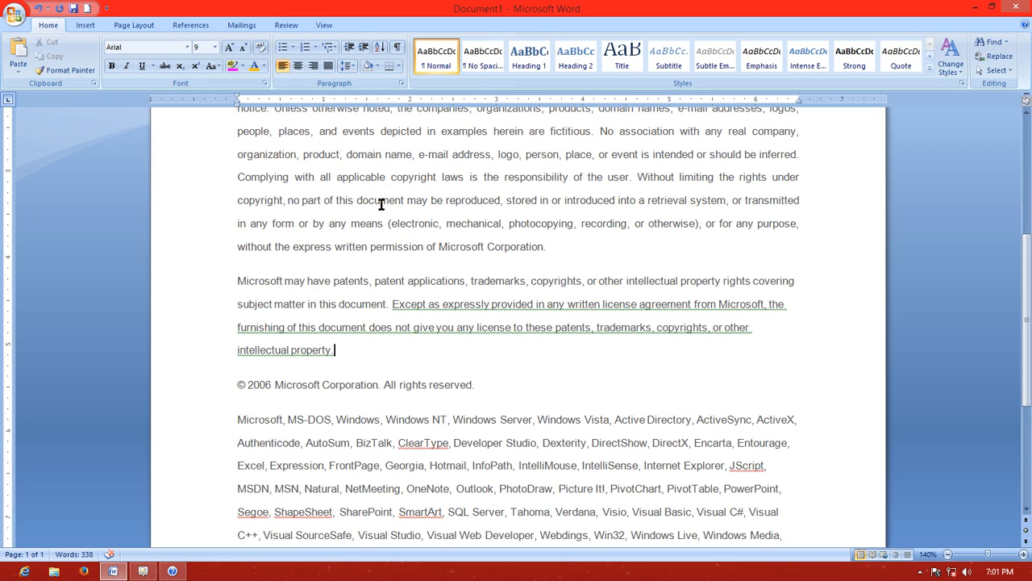
{"action": "left_click", "coordinate": [346, 65]}
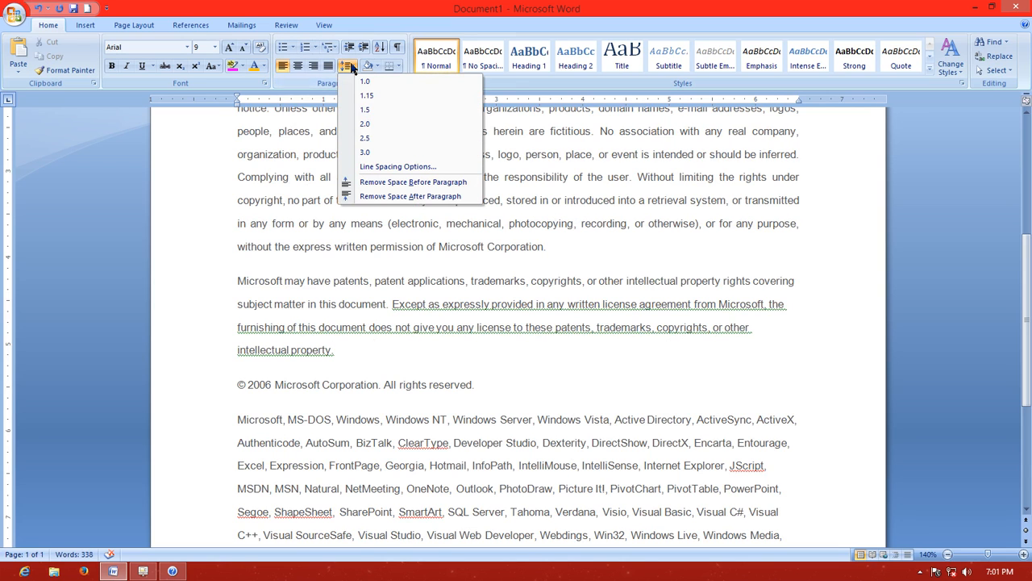
{"action": "left_click", "coordinate": [371, 141]}
Try line spacings of 3.0 and 1.15 on the paragraph starting "Microsoft may have patents"
{"action": "scroll", "coordinate": [382, 255], "scroll_direction": "down", "scroll_amount": 1}
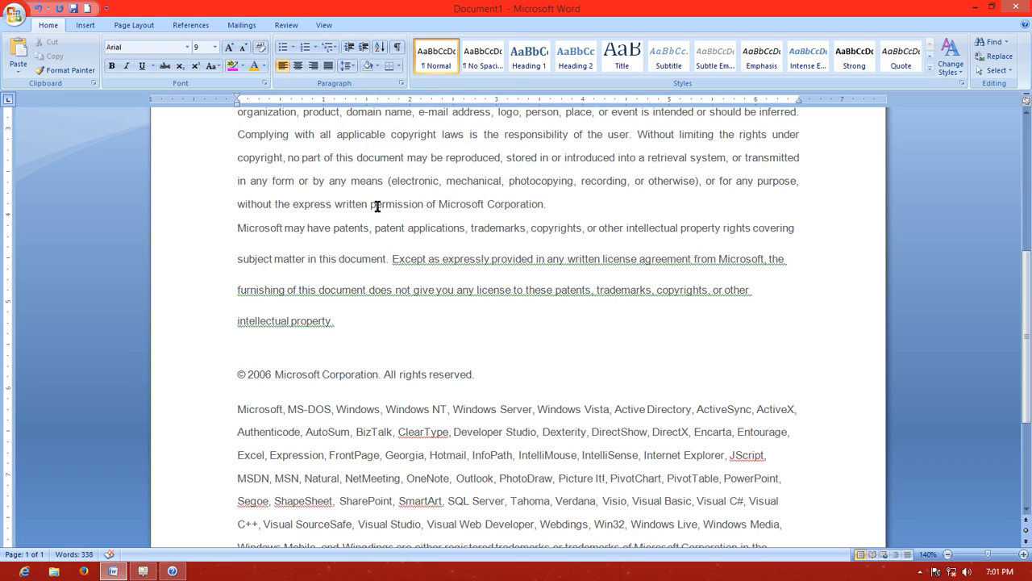
{"action": "left_click", "coordinate": [350, 66]}
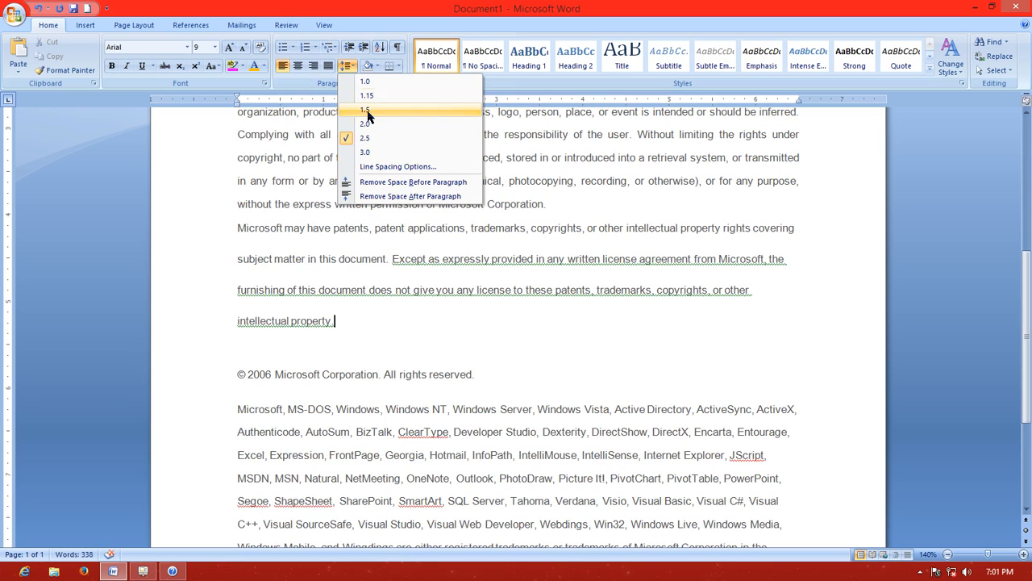
{"action": "left_click", "coordinate": [375, 154]}
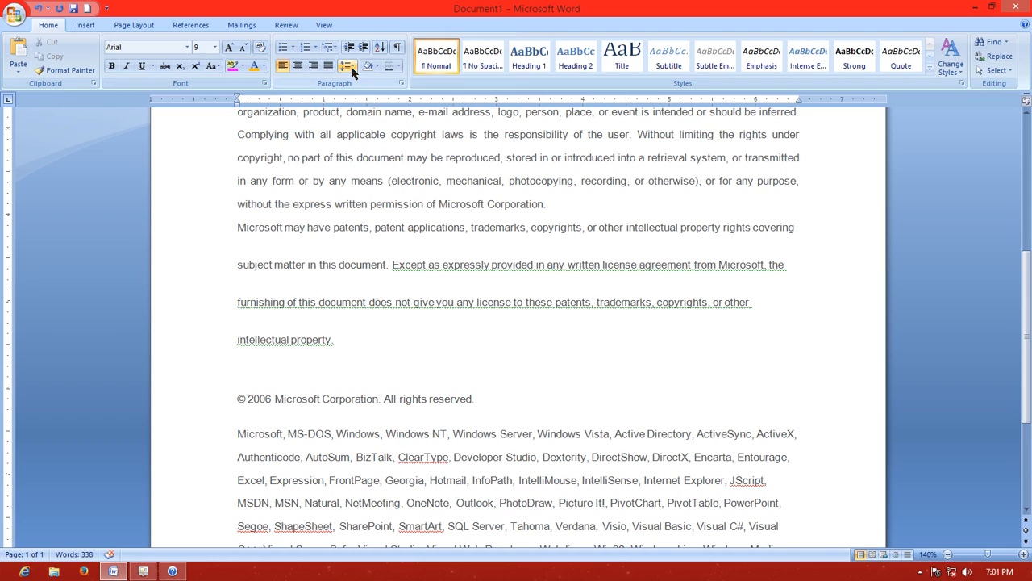
{"action": "left_click", "coordinate": [350, 66]}
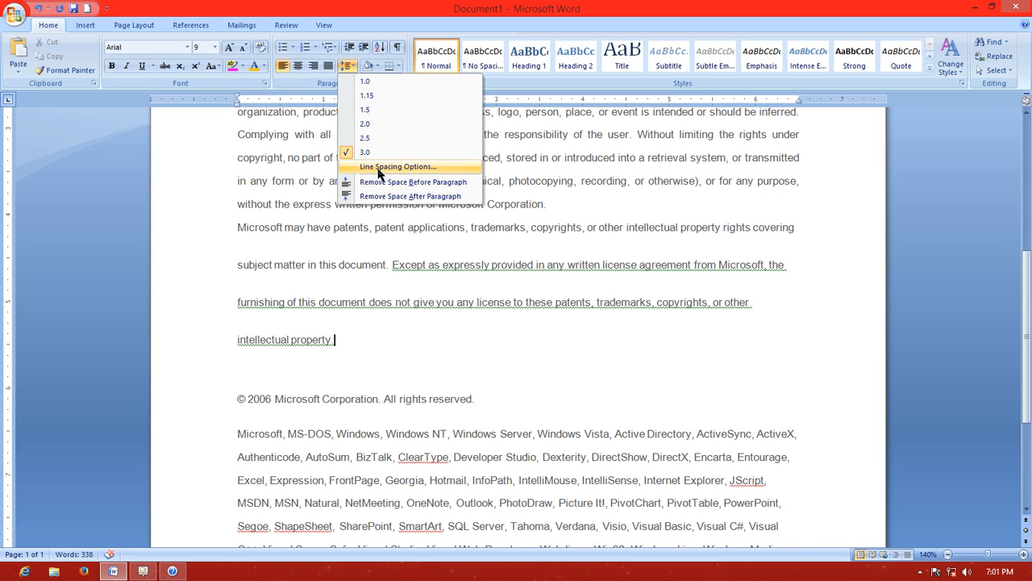
{"action": "left_click", "coordinate": [371, 97]}
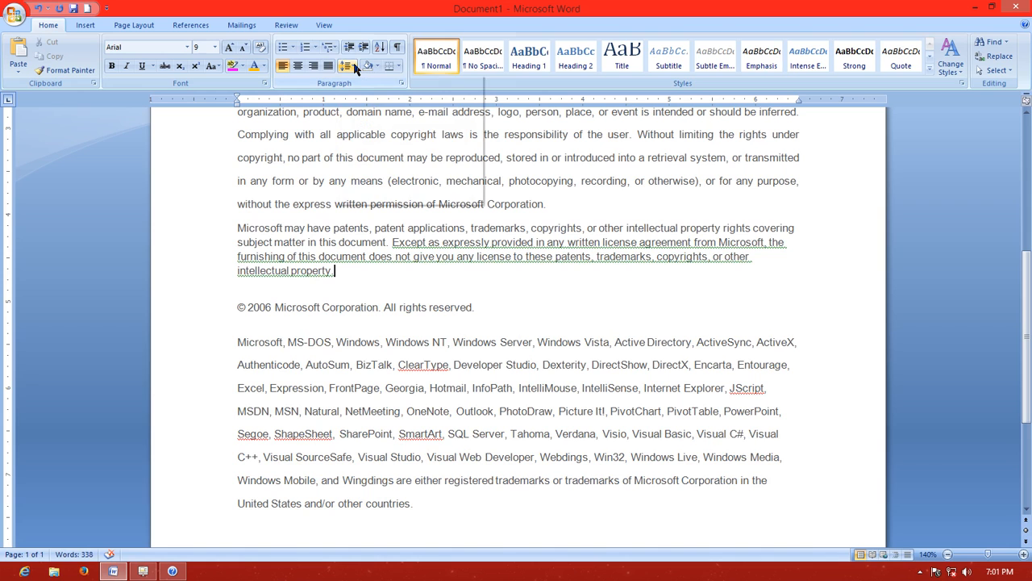
Apply a line spacing of 3.0 to the paragraph starting "Microsoft may have patents"
{"action": "left_click", "coordinate": [355, 69]}
{"action": "left_click", "coordinate": [367, 124]}
{"action": "left_click", "coordinate": [350, 67]}
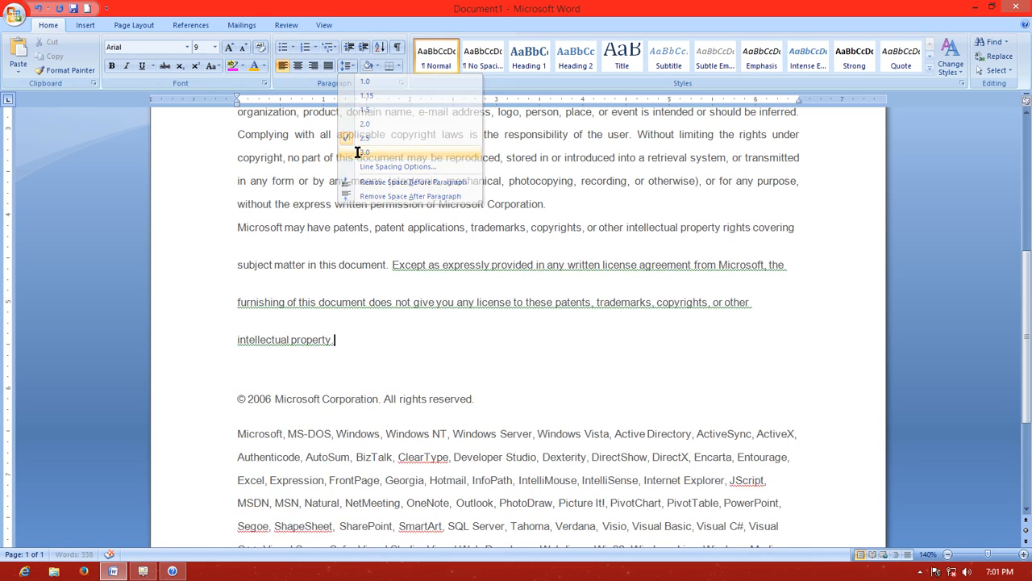
{"action": "left_click", "coordinate": [357, 147]}
Open the detailed line spacing options and examine the alignment choices, special indentation choices, and line and page break settings
{"action": "scroll", "coordinate": [358, 148], "scroll_direction": "down", "scroll_amount": 1}
{"action": "scroll", "coordinate": [357, 148], "scroll_direction": "down", "scroll_amount": 1}
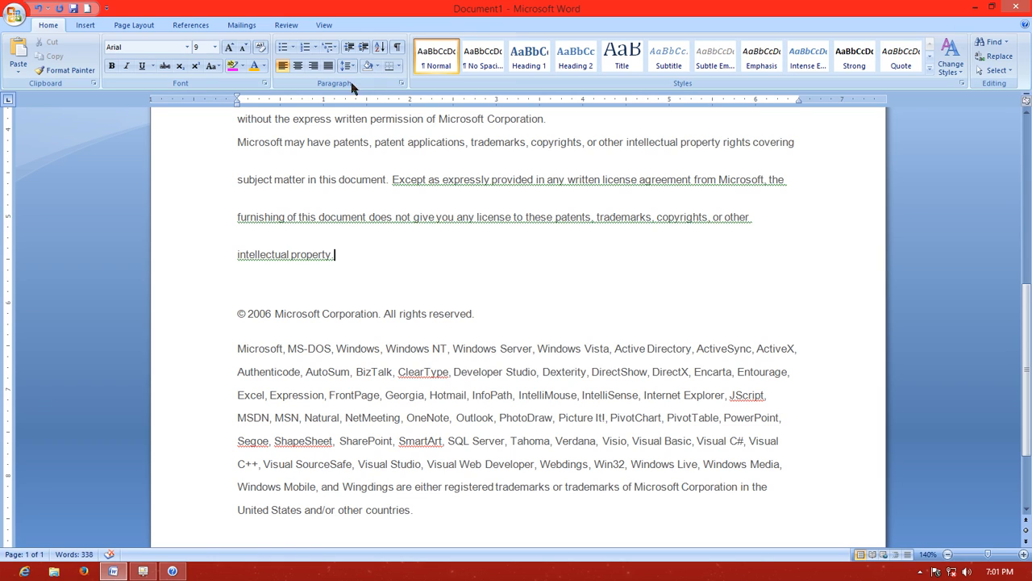
{"action": "left_click", "coordinate": [351, 68]}
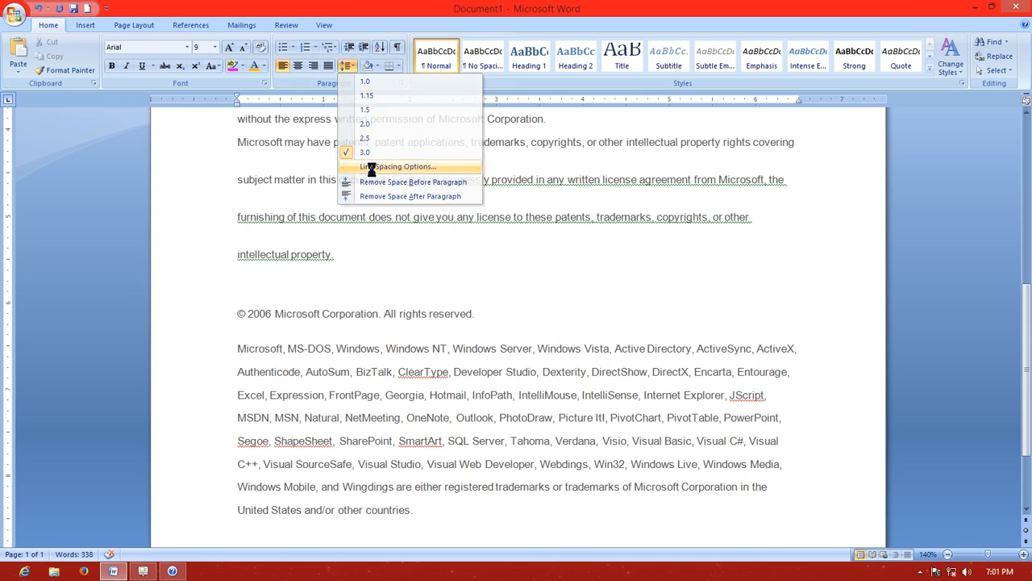
{"action": "left_click", "coordinate": [372, 168]}
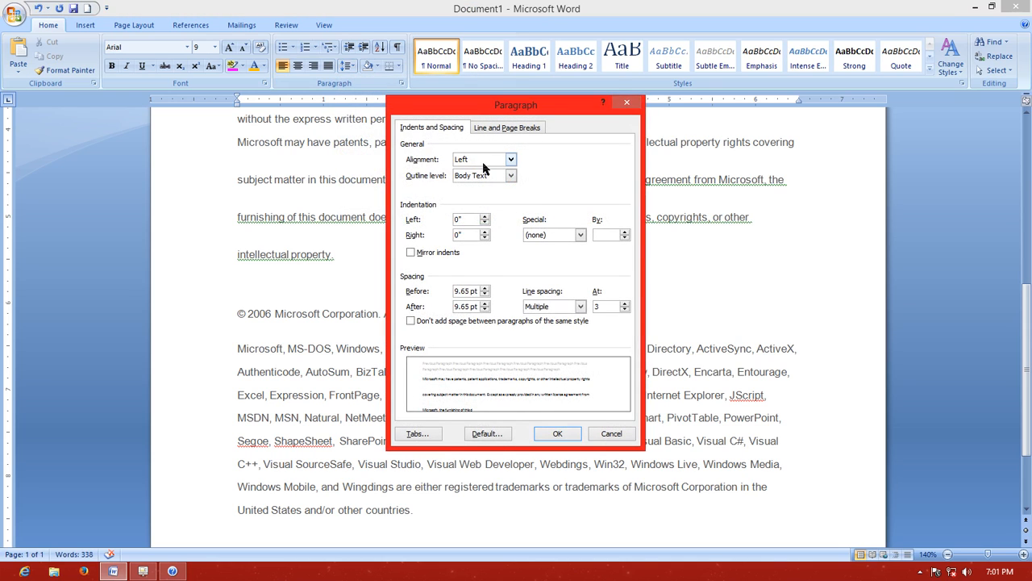
{"action": "left_click_drag", "start_coordinate": [503, 105], "coordinate": [588, 111]}
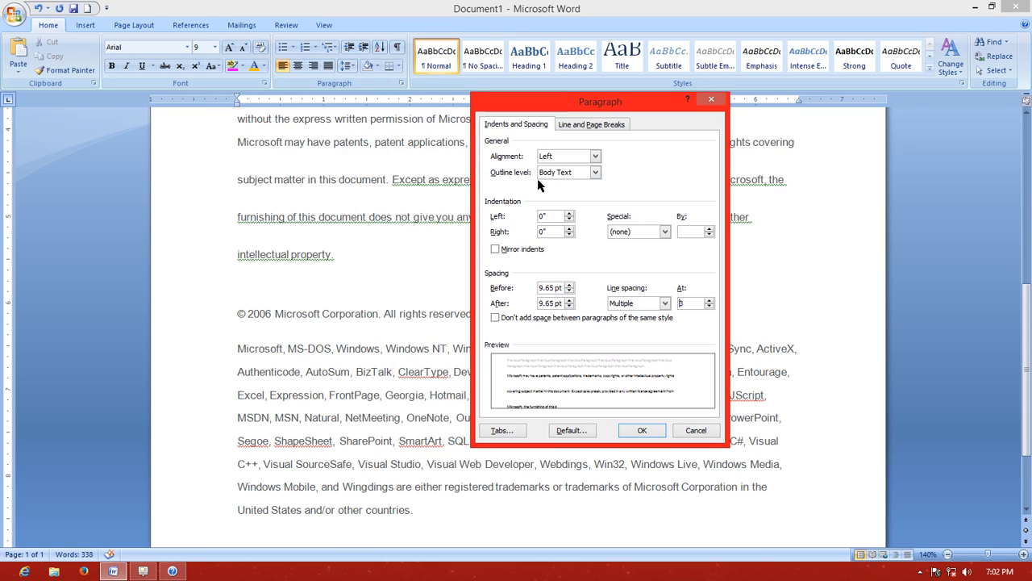
{"action": "left_click", "coordinate": [594, 157]}
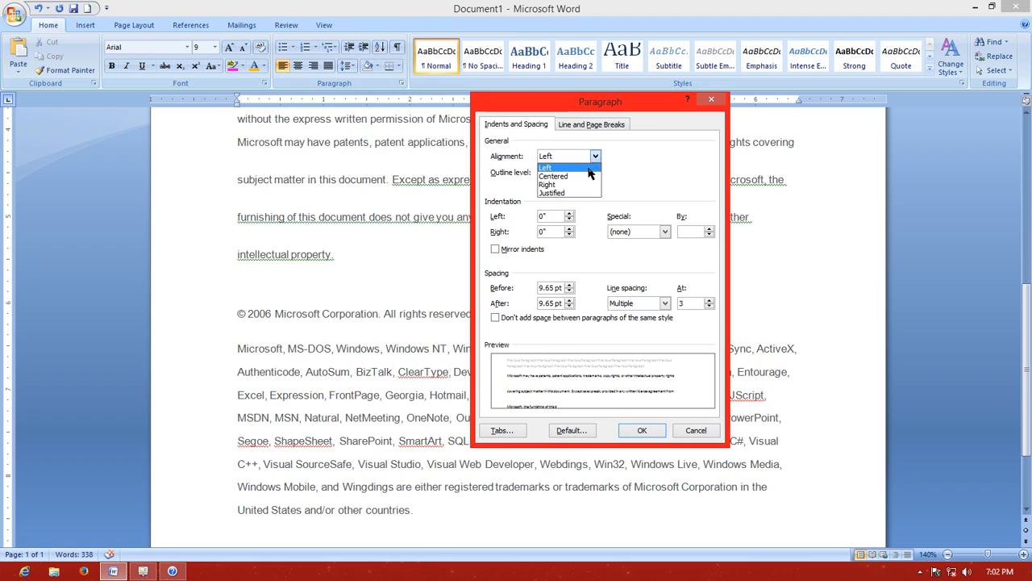
{"action": "left_click", "coordinate": [593, 158]}
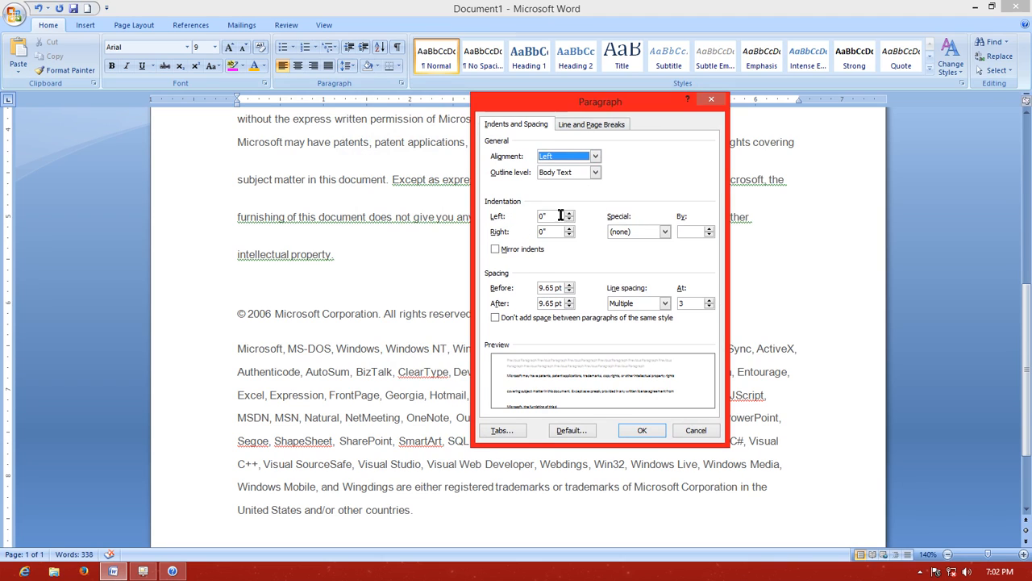
{"action": "left_click", "coordinate": [663, 233]}
{"action": "left_click", "coordinate": [663, 233]}
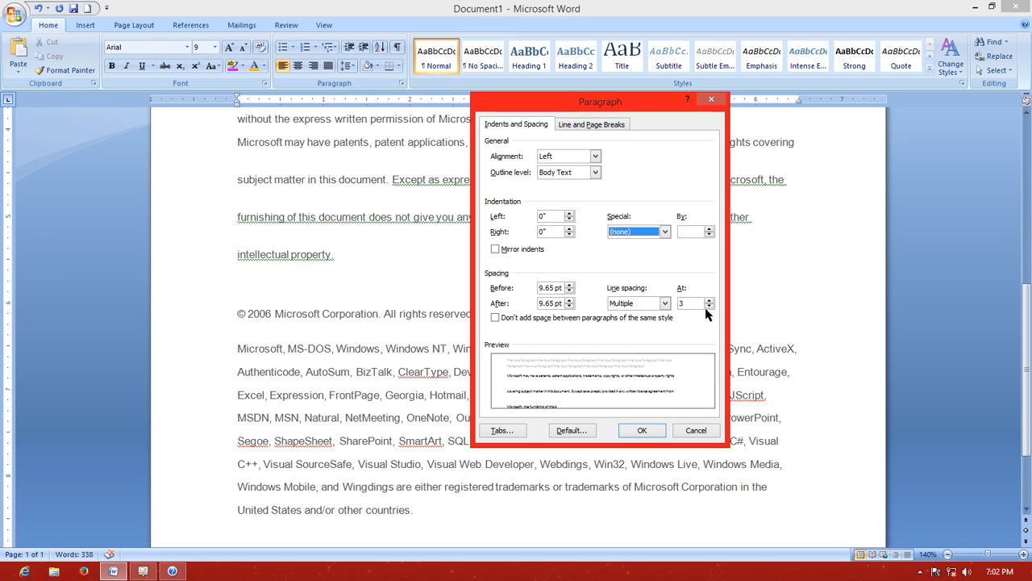
{"action": "left_click", "coordinate": [587, 125]}
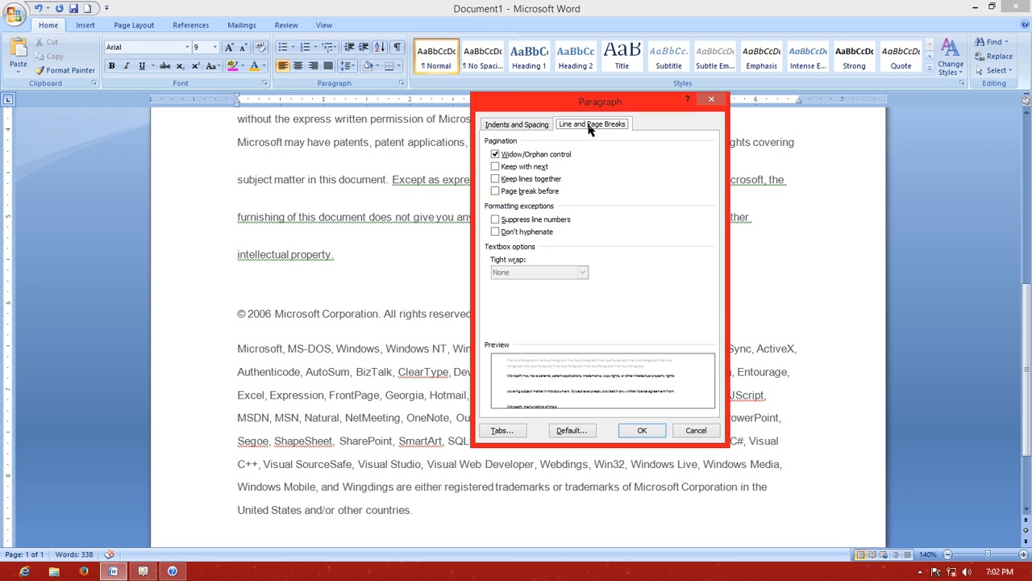
Set the spacing before the "Microsoft may have patents" paragraph to 54 pt, increase the spacing after it, and apply the settings
{"action": "left_click", "coordinate": [514, 124]}
{"action": "left_click", "coordinate": [569, 290]}
{"action": "left_click", "coordinate": [569, 290]}
{"action": "left_click", "coordinate": [570, 285]}
{"action": "left_click", "coordinate": [569, 285]}
{"action": "left_click", "coordinate": [569, 285]}
{"action": "left_click", "coordinate": [569, 285]}
{"action": "left_click", "coordinate": [569, 285]}
{"action": "left_click", "coordinate": [569, 285]}
{"action": "left_click", "coordinate": [569, 284]}
{"action": "left_click", "coordinate": [569, 285]}
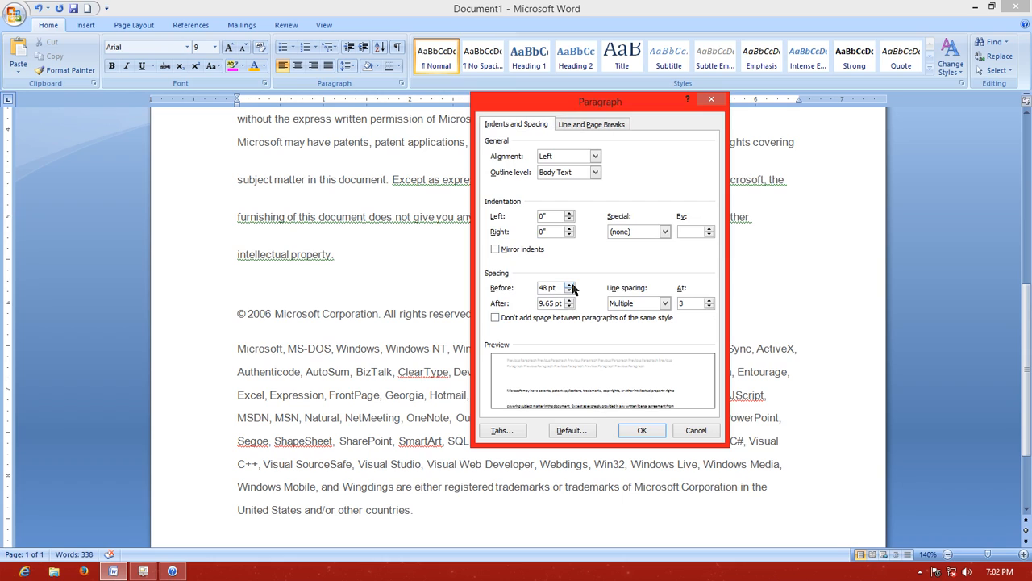
{"action": "left_click", "coordinate": [569, 285]}
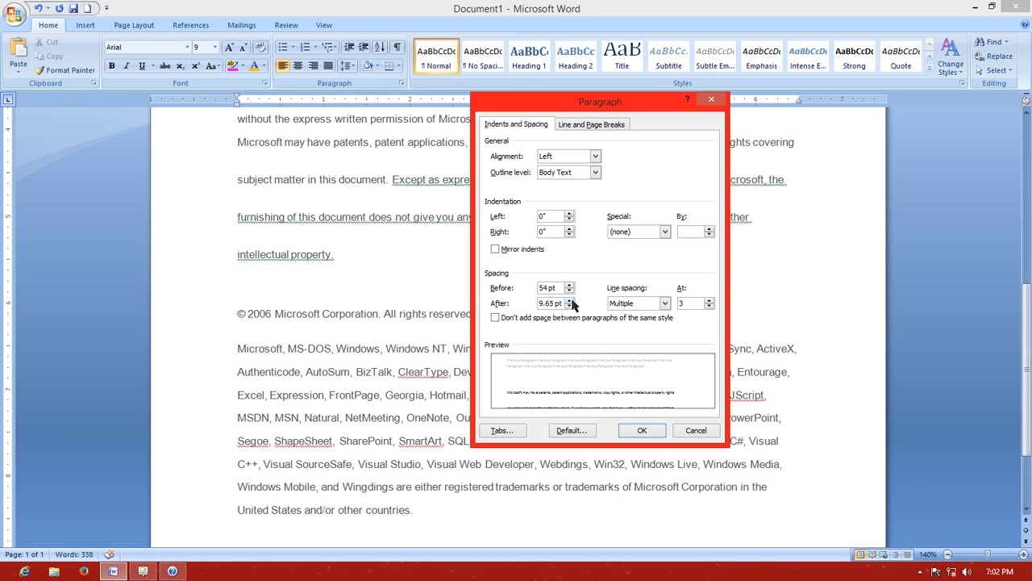
{"action": "left_click", "coordinate": [571, 300]}
{"action": "left_click", "coordinate": [625, 430]}
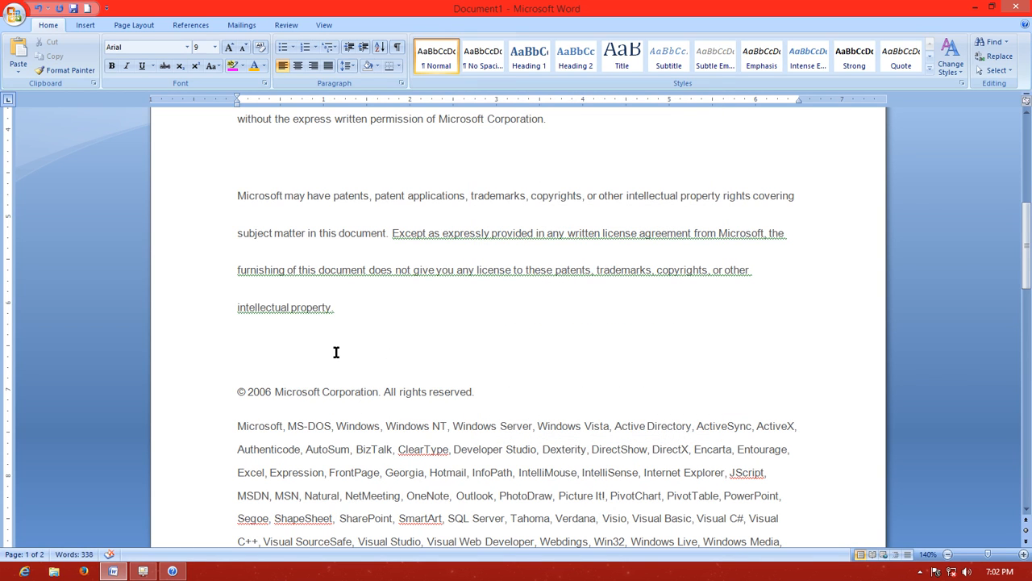
Right-align the line "© 2006 Microsoft Corporation. All rights reserved."
{"action": "scroll", "coordinate": [336, 353], "scroll_direction": "down", "scroll_amount": 1}
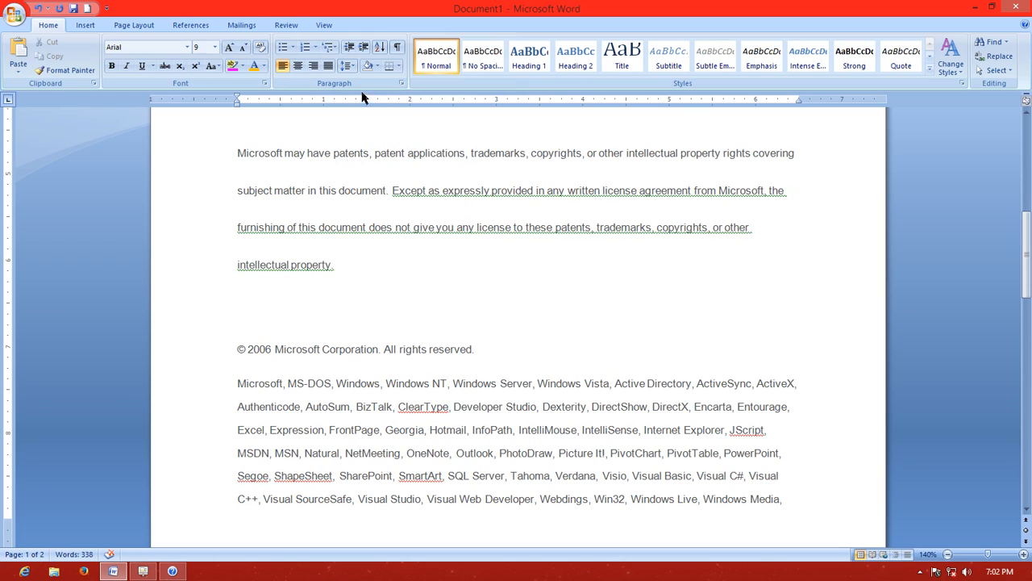
{"action": "scroll", "coordinate": [360, 277], "scroll_direction": "down", "scroll_amount": 3}
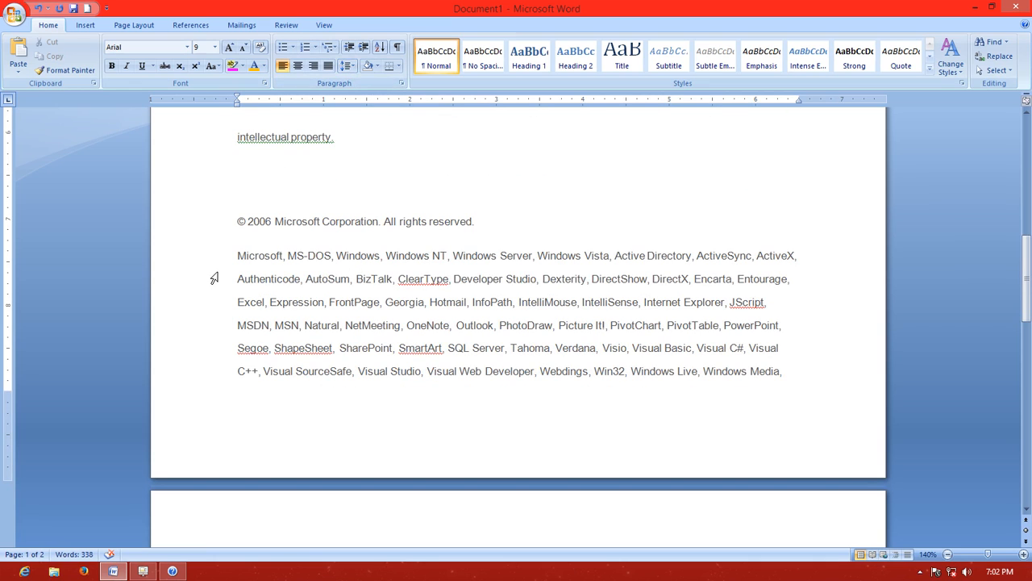
{"action": "left_click_drag", "start_coordinate": [235, 221], "coordinate": [445, 223]}
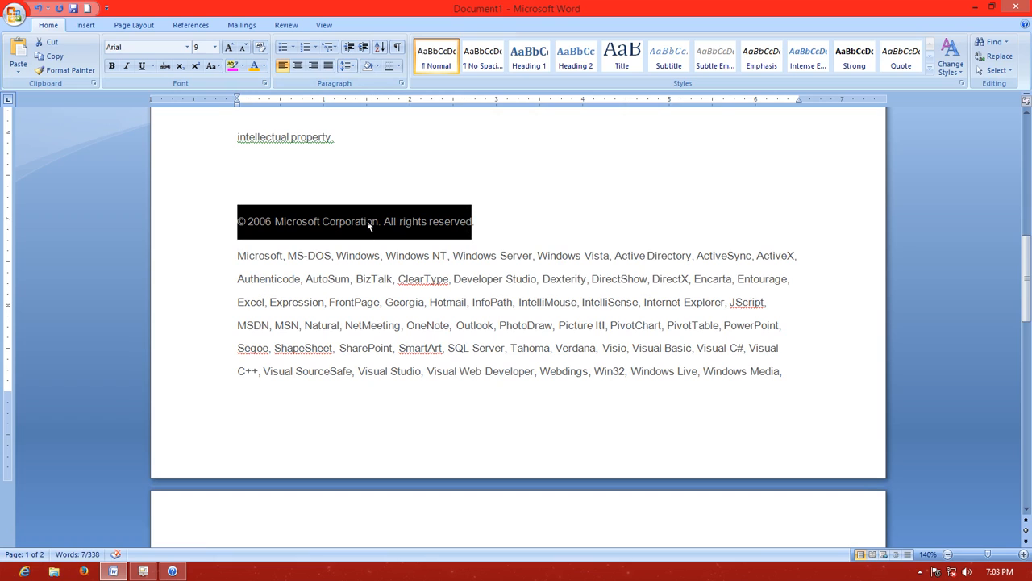
{"action": "left_click", "coordinate": [314, 66]}
{"action": "left_click", "coordinate": [362, 177]}
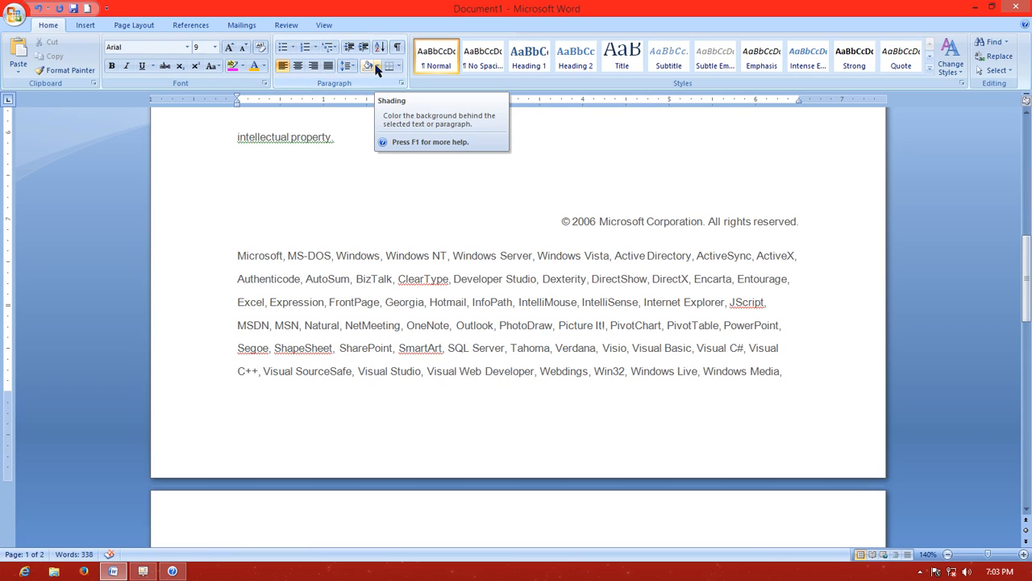
Shade the background of the "© 2006 Microsoft Corporation. All rights reserved" text with a light olive green theme color
{"action": "left_click_drag", "start_coordinate": [556, 230], "coordinate": [797, 219]}
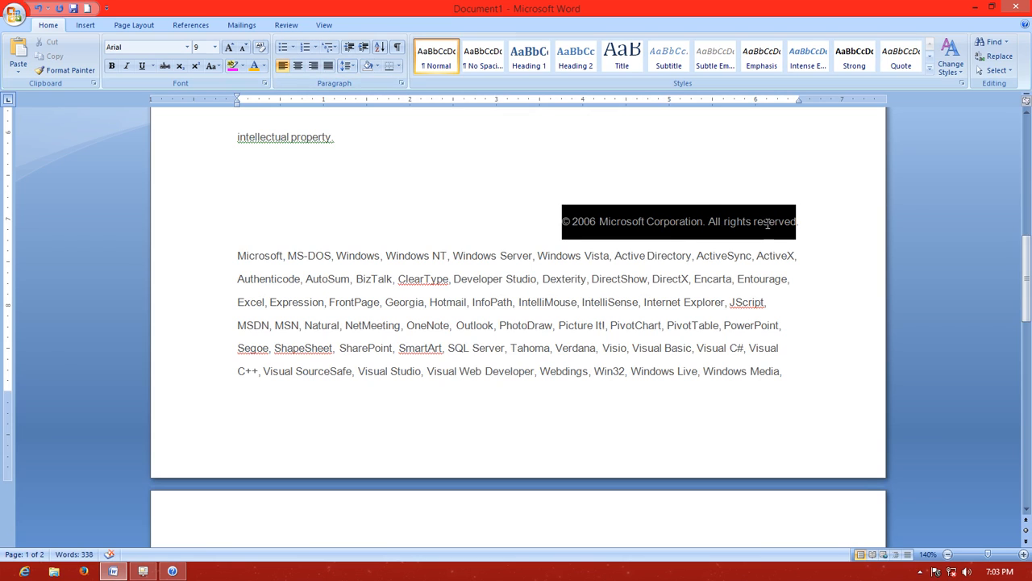
{"action": "left_click", "coordinate": [376, 66]}
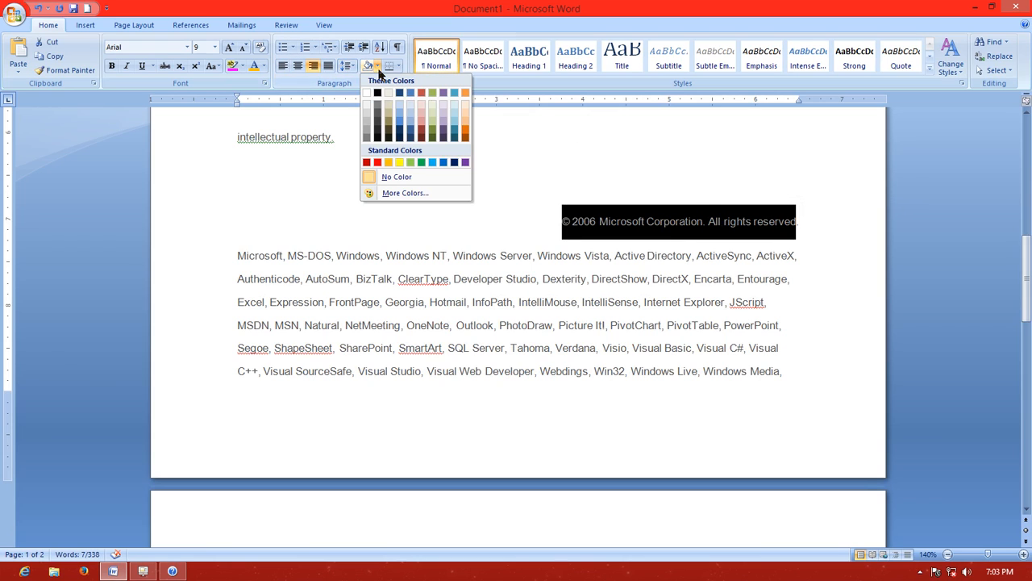
{"action": "left_click", "coordinate": [433, 116]}
{"action": "left_click", "coordinate": [450, 175]}
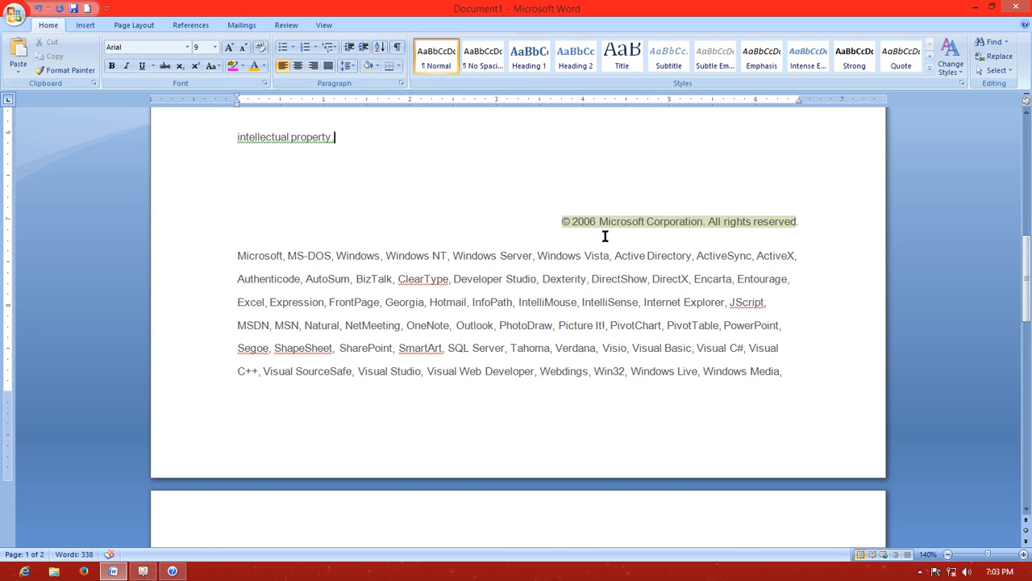
Apply All Borders to the whole paragraph starting "Microsoft may have patents"
{"action": "scroll", "coordinate": [609, 233], "scroll_direction": "up", "scroll_amount": 8}
{"action": "scroll", "coordinate": [606, 236], "scroll_direction": "down", "scroll_amount": 4}
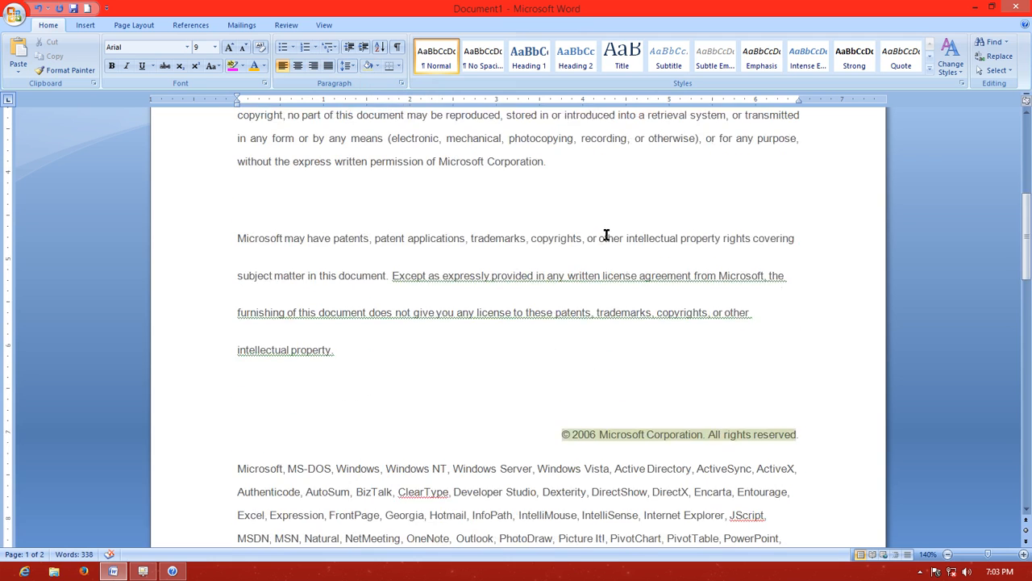
{"action": "scroll", "coordinate": [607, 235], "scroll_direction": "down", "scroll_amount": 2}
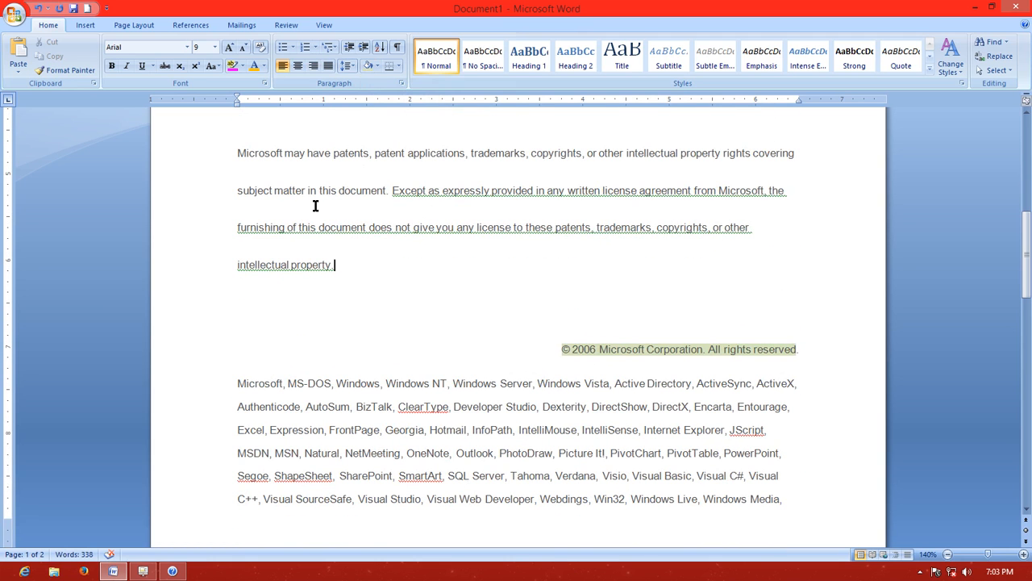
{"action": "left_click_drag", "start_coordinate": [237, 153], "coordinate": [747, 279]}
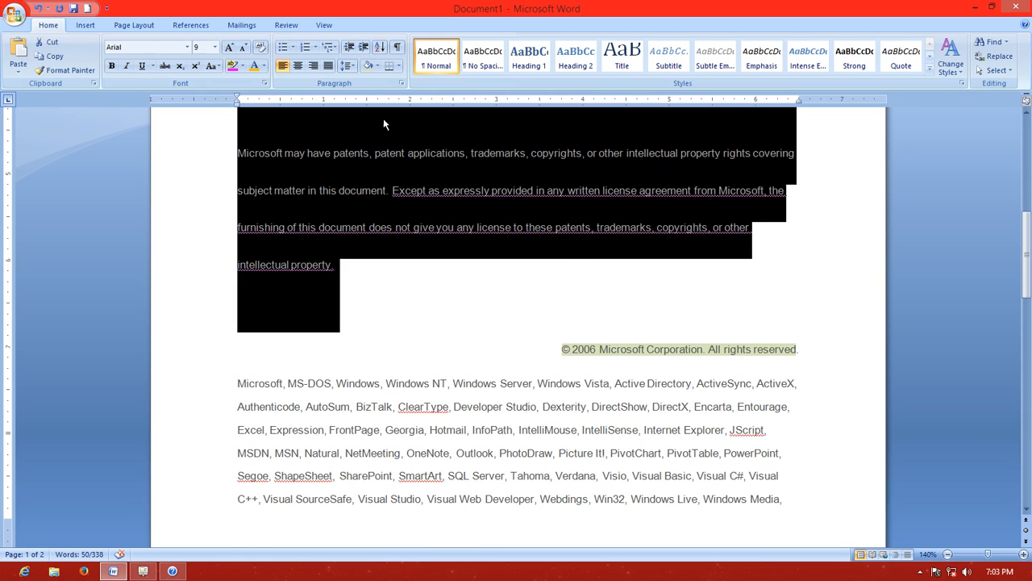
{"action": "left_click", "coordinate": [397, 67]}
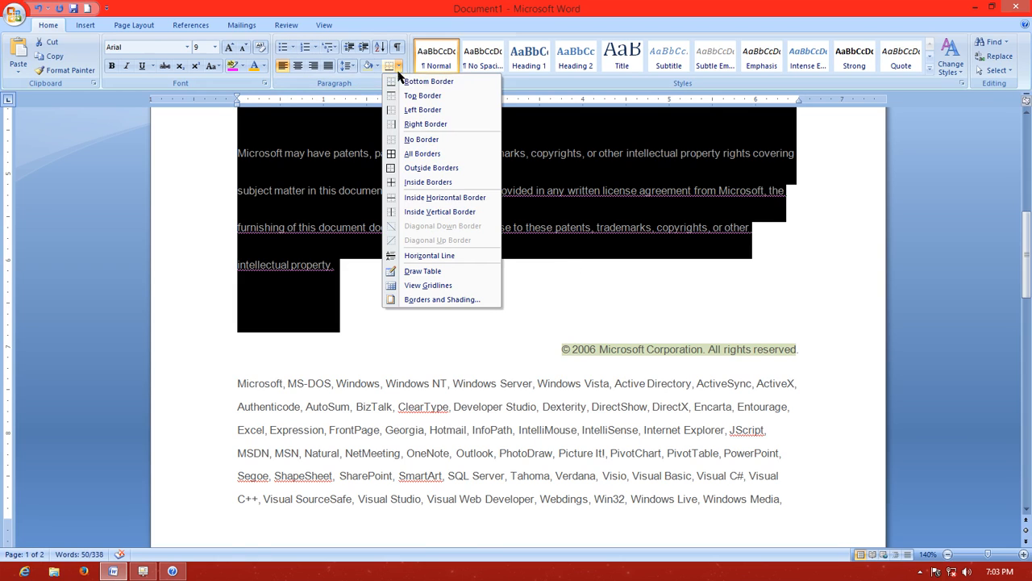
{"action": "left_click", "coordinate": [408, 153]}
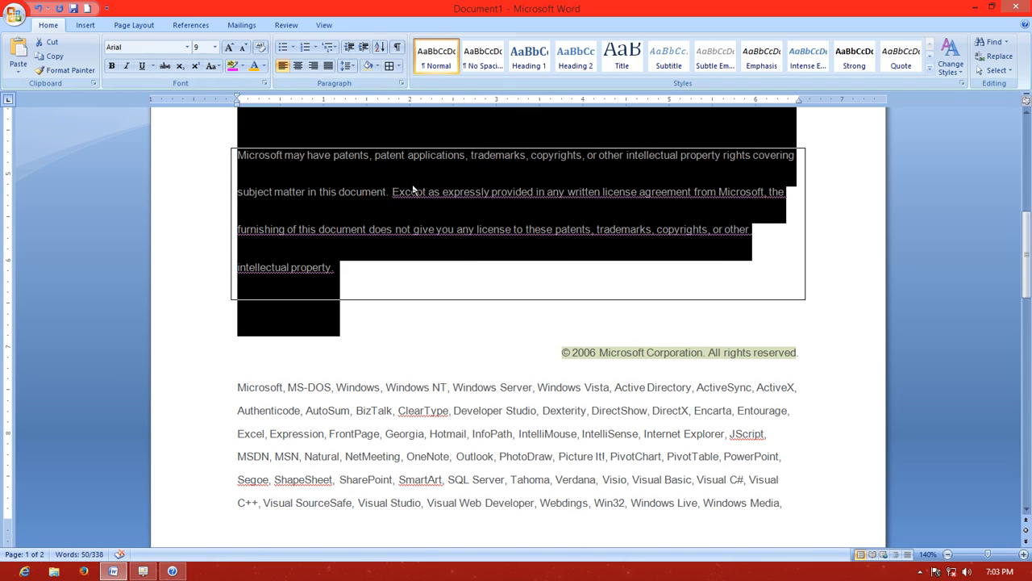
Remove all borders from the paragraph starting "Microsoft may have patents"
{"action": "scroll", "coordinate": [410, 185], "scroll_direction": "up", "scroll_amount": 3}
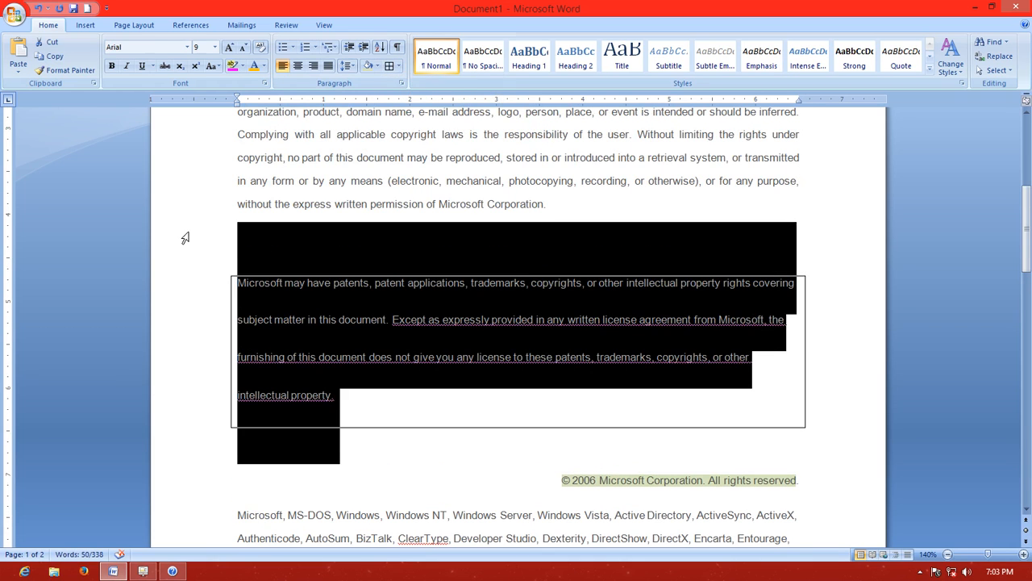
{"action": "left_click", "coordinate": [398, 67]}
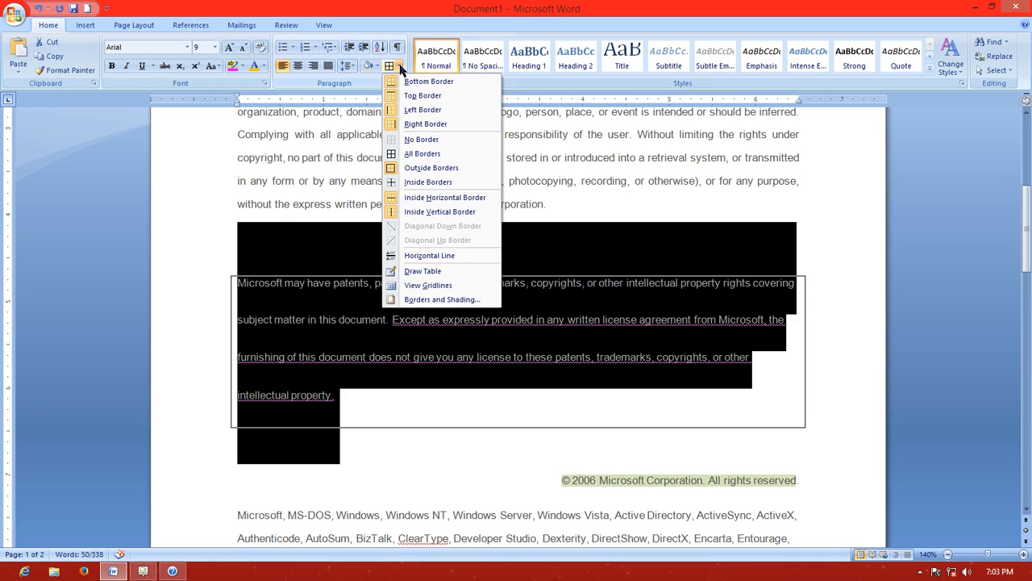
{"action": "left_click", "coordinate": [418, 140]}
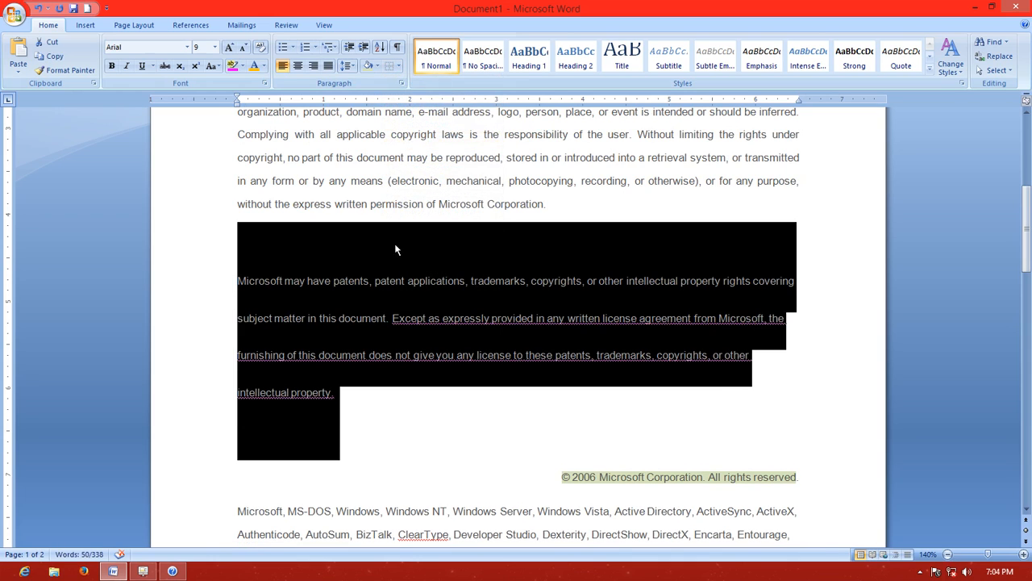
{"action": "left_click", "coordinate": [230, 270]}
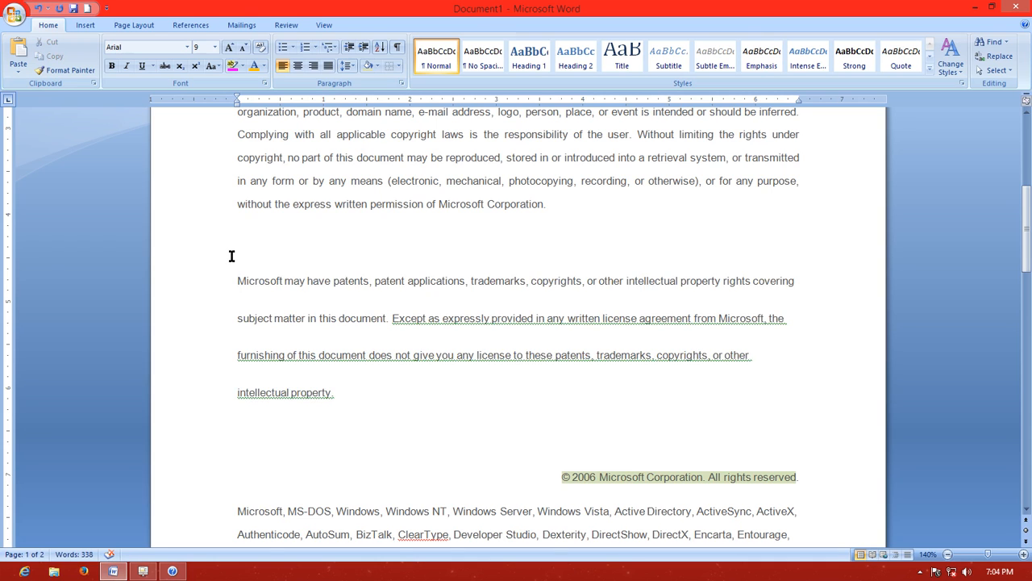
Apply All Borders to the text from "Microsoft may have patents" through "intellectual property", excluding the final period
{"action": "scroll", "coordinate": [231, 255], "scroll_direction": "down", "scroll_amount": 1}
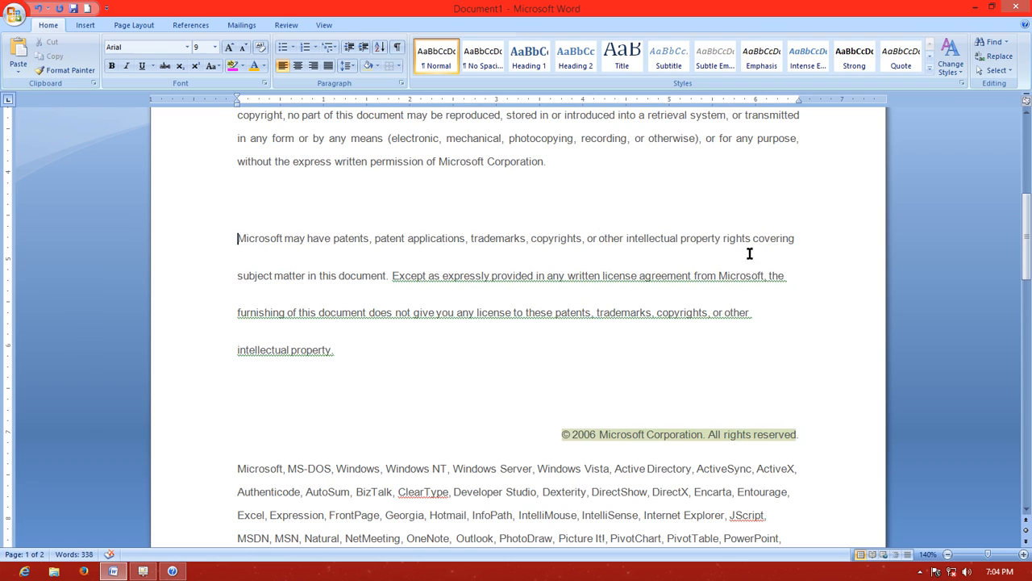
{"action": "left_click_drag", "start_coordinate": [231, 230], "coordinate": [308, 357]}
{"action": "left_click", "coordinate": [312, 357]}
{"action": "left_click_drag", "start_coordinate": [242, 238], "coordinate": [327, 355]}
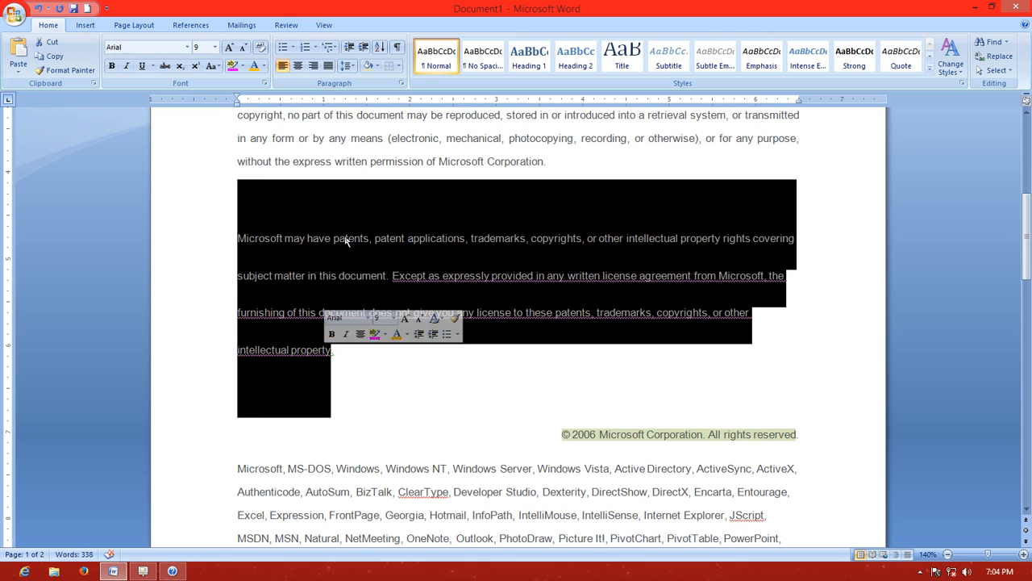
{"action": "left_click", "coordinate": [398, 66]}
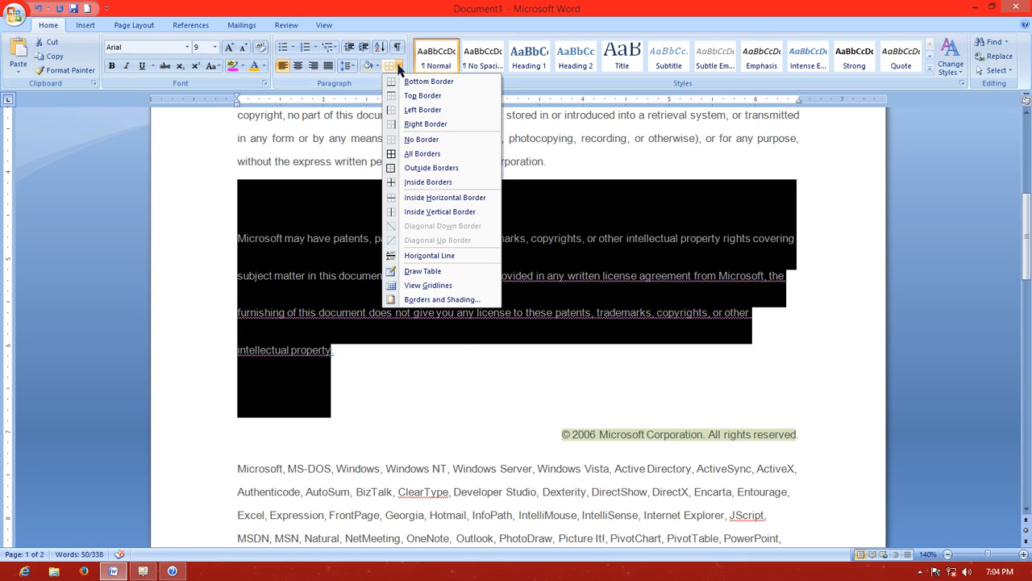
{"action": "left_click", "coordinate": [416, 154]}
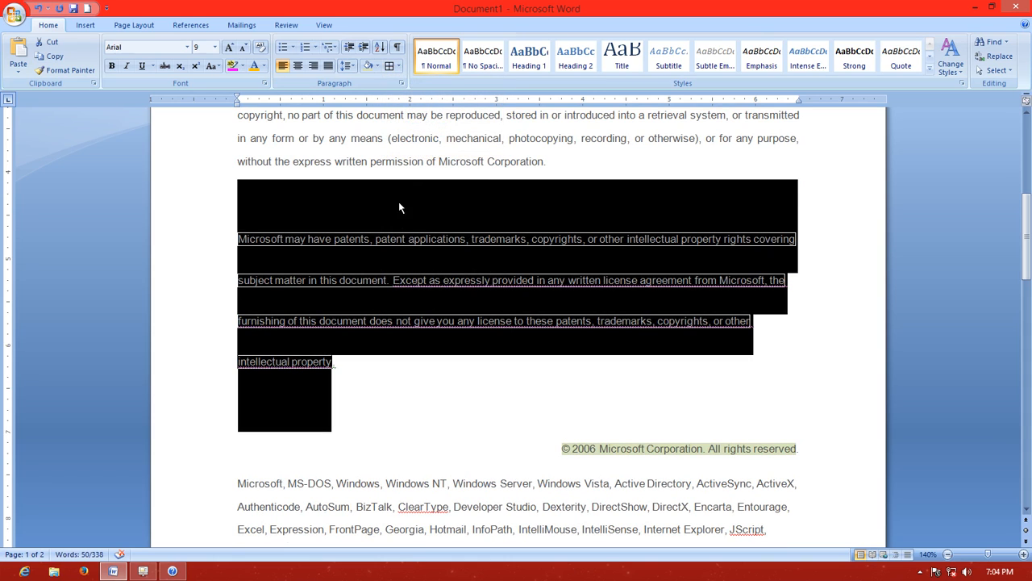
{"action": "left_click", "coordinate": [201, 223]}
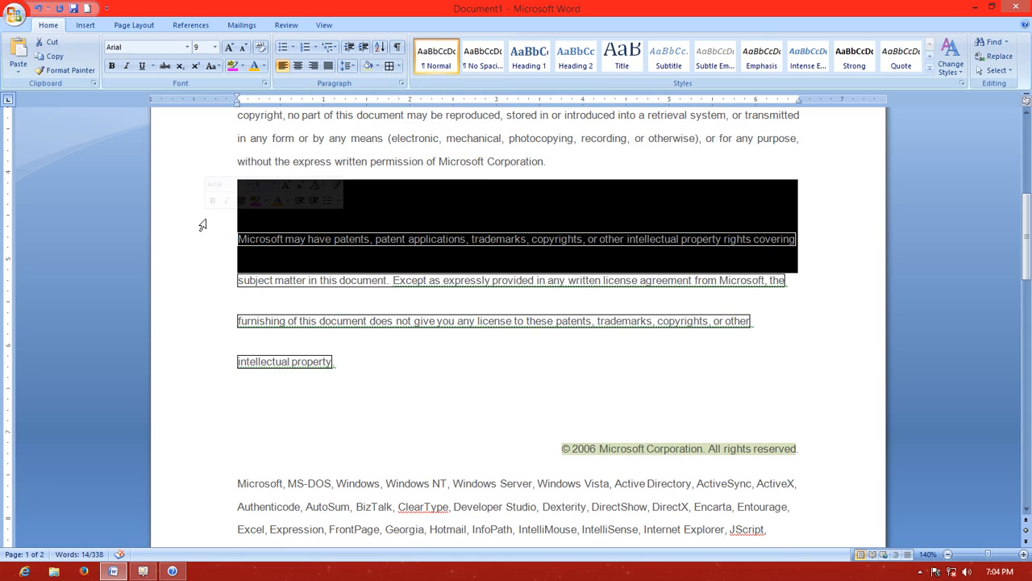
{"action": "left_click", "coordinate": [467, 358]}
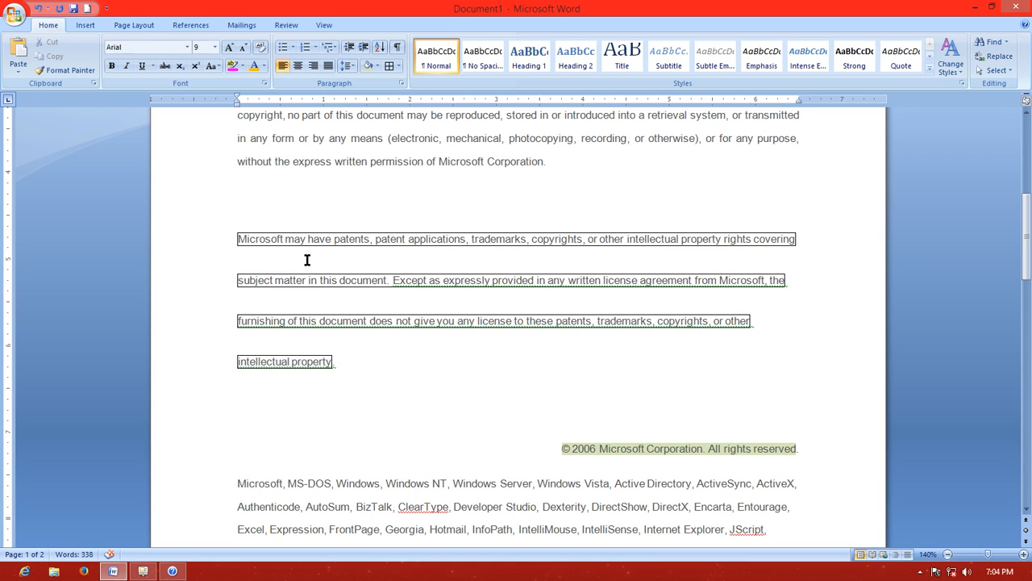
Toggle Outside Borders off, on and off again for the "Microsoft may have patents" text, and reapply All Borders
{"action": "scroll", "coordinate": [651, 303], "scroll_direction": "down", "scroll_amount": 1}
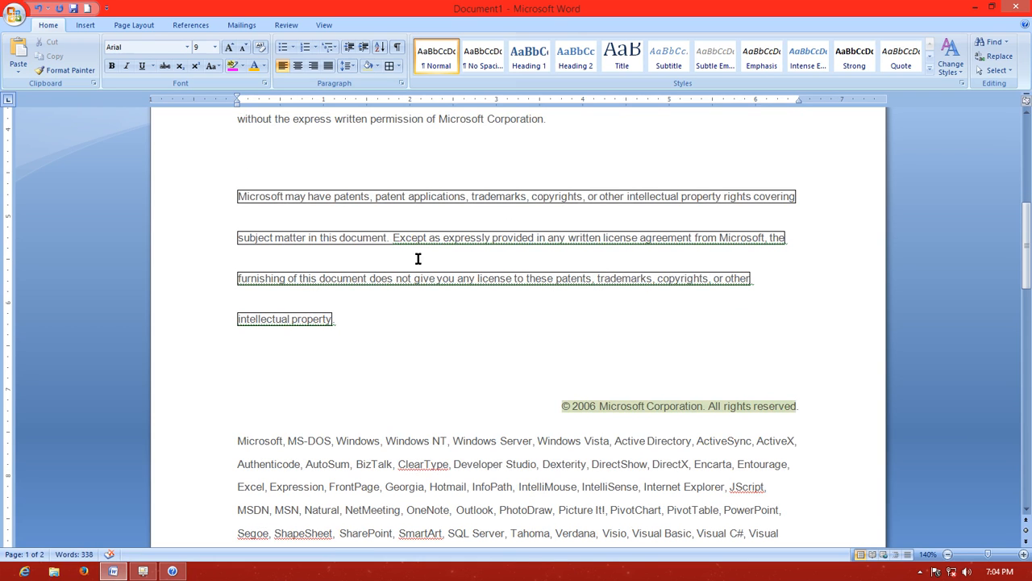
{"action": "left_click_drag", "start_coordinate": [215, 189], "coordinate": [295, 323]}
{"action": "left_click", "coordinate": [295, 323]}
{"action": "left_click_drag", "start_coordinate": [232, 192], "coordinate": [323, 333]}
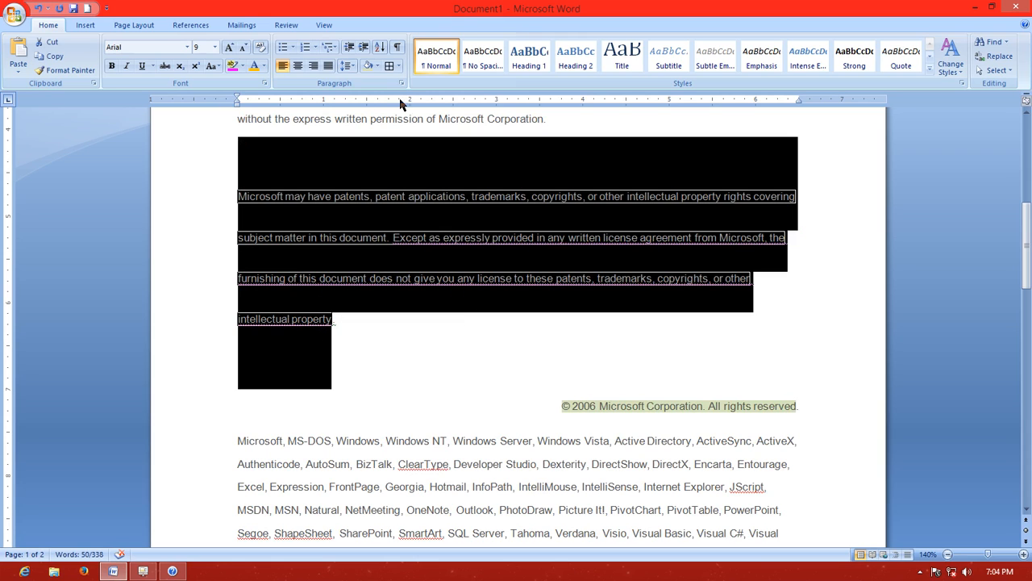
{"action": "left_click", "coordinate": [399, 67]}
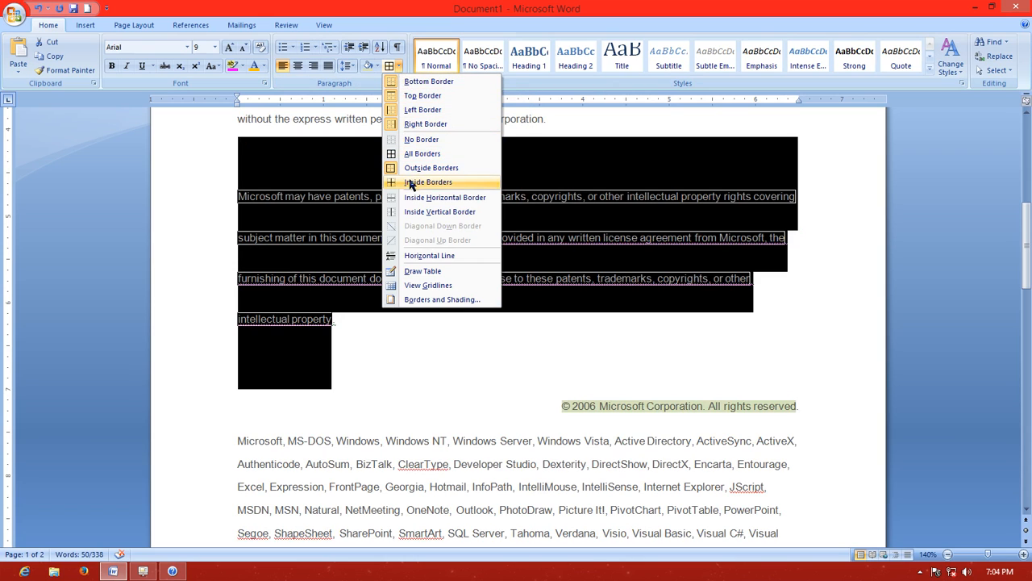
{"action": "left_click", "coordinate": [412, 168]}
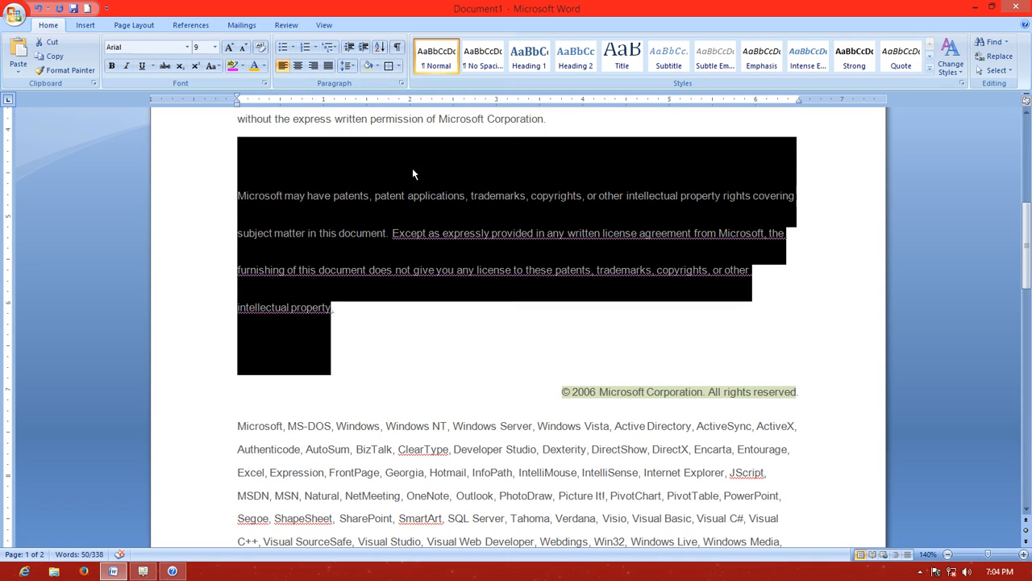
{"action": "left_click", "coordinate": [398, 67]}
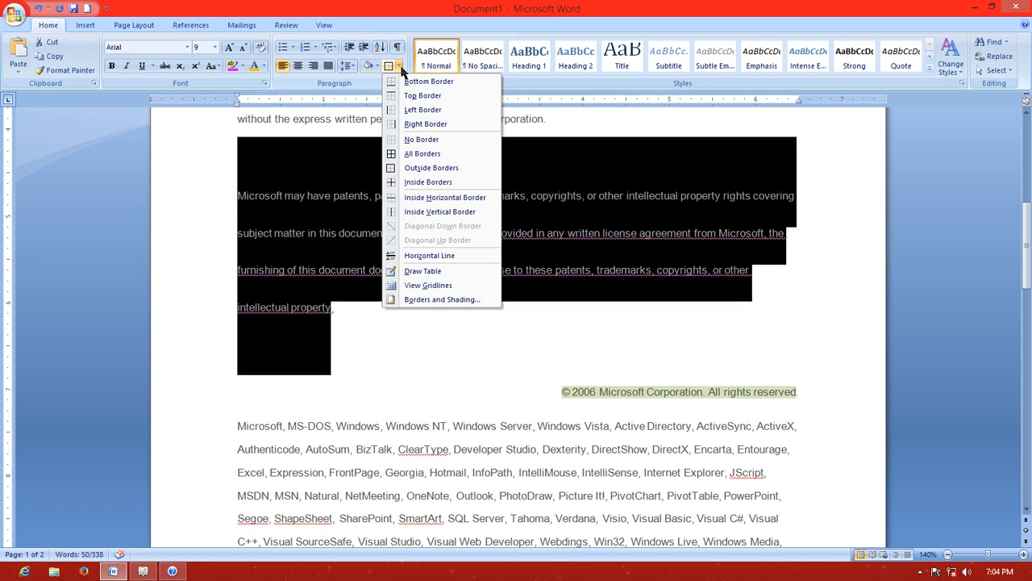
{"action": "left_click", "coordinate": [414, 171]}
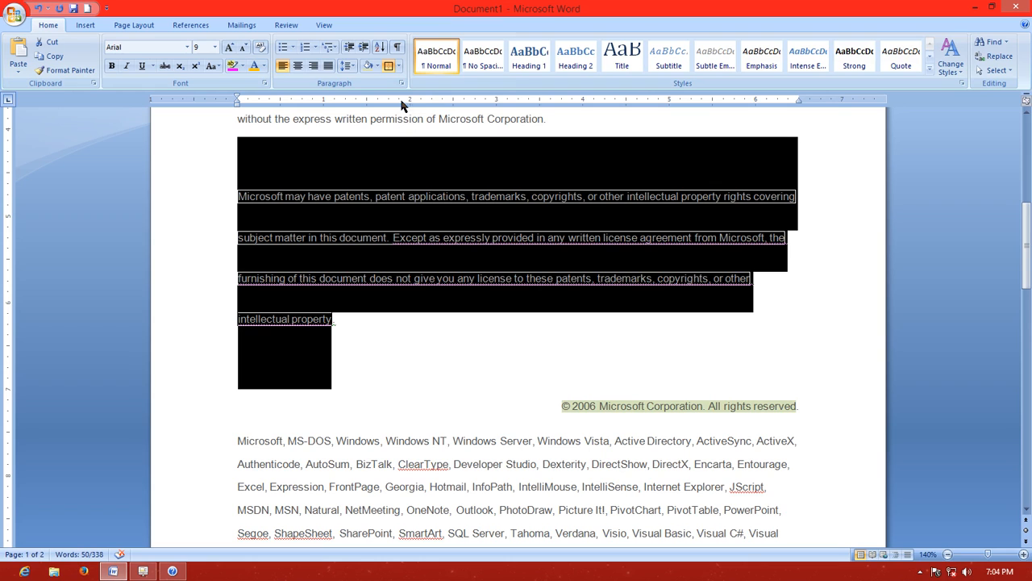
{"action": "left_click", "coordinate": [398, 65]}
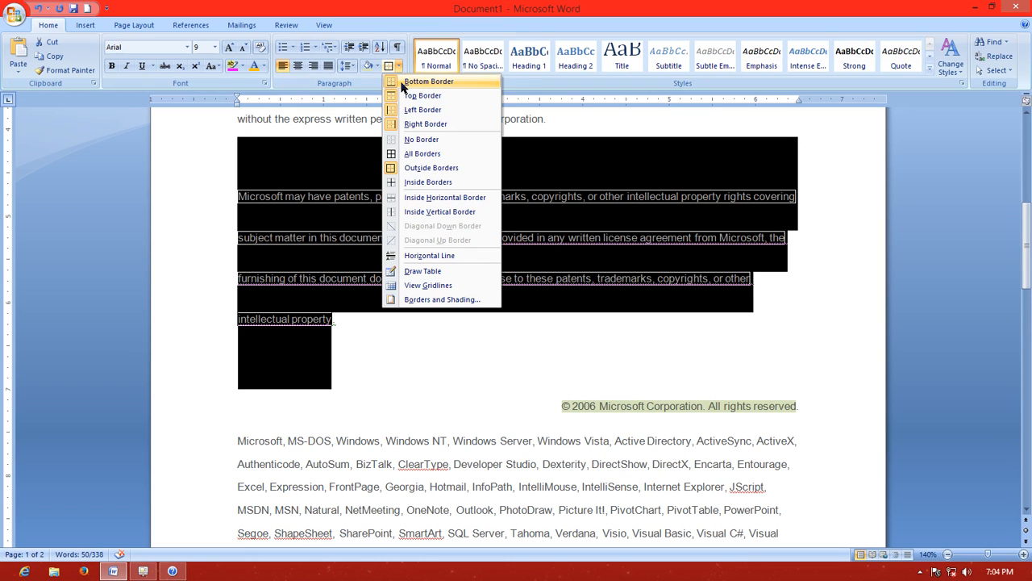
{"action": "left_click", "coordinate": [416, 169]}
{"action": "left_click", "coordinate": [398, 66]}
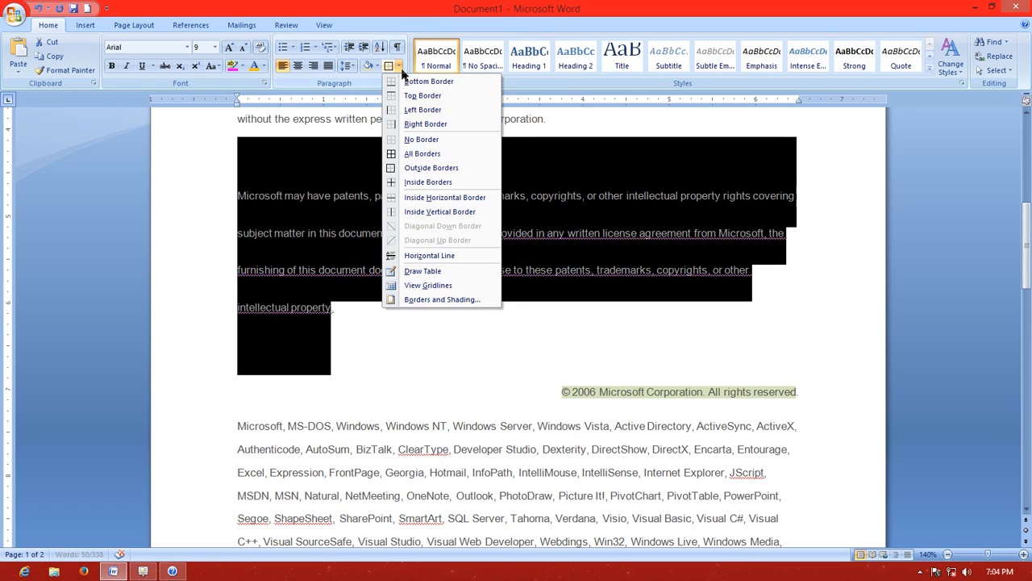
{"action": "left_click", "coordinate": [412, 155]}
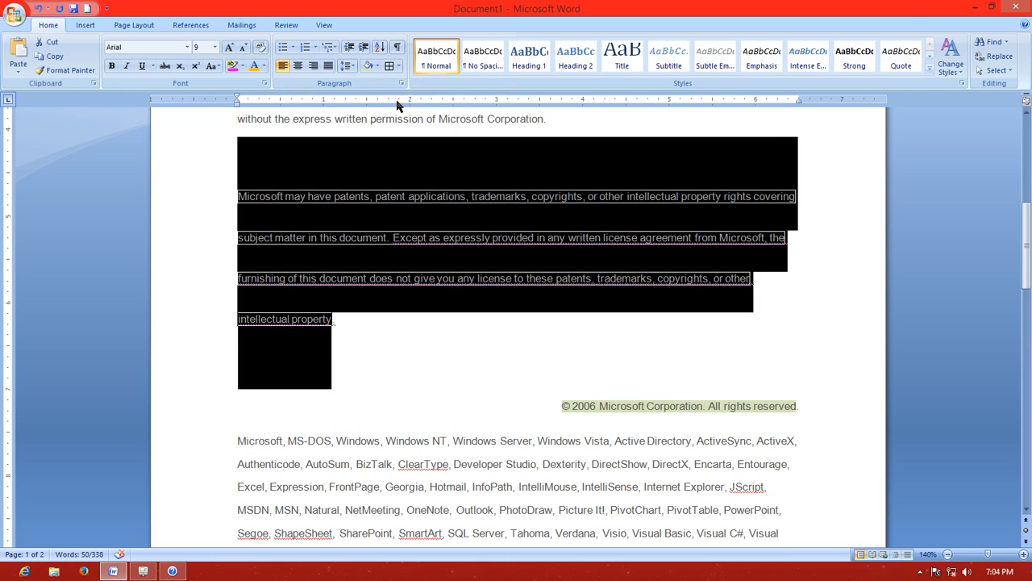
Try the Right Border and Bottom Border options on the "Microsoft may have patents" text
{"action": "left_click", "coordinate": [401, 66]}
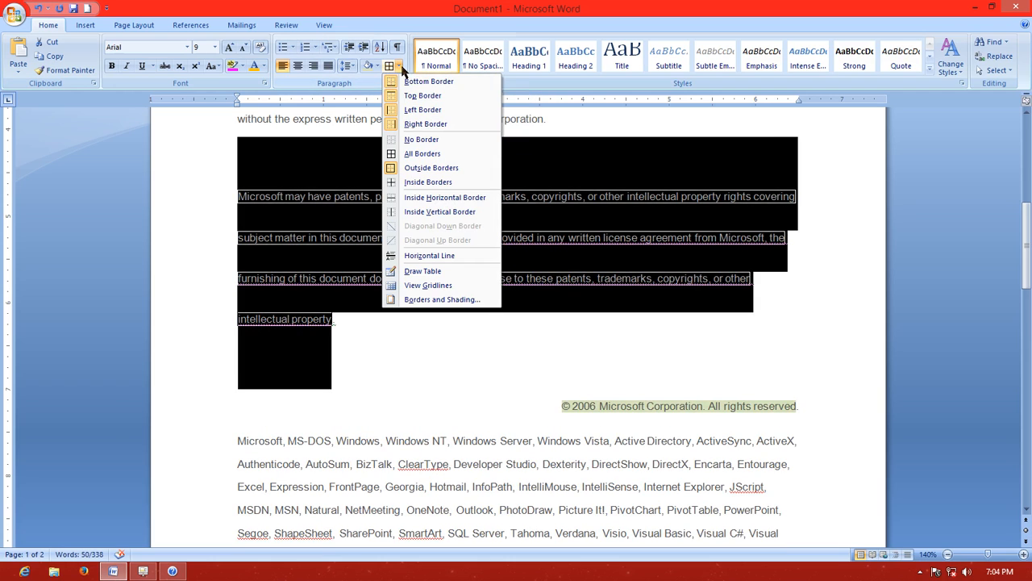
{"action": "left_click", "coordinate": [407, 126]}
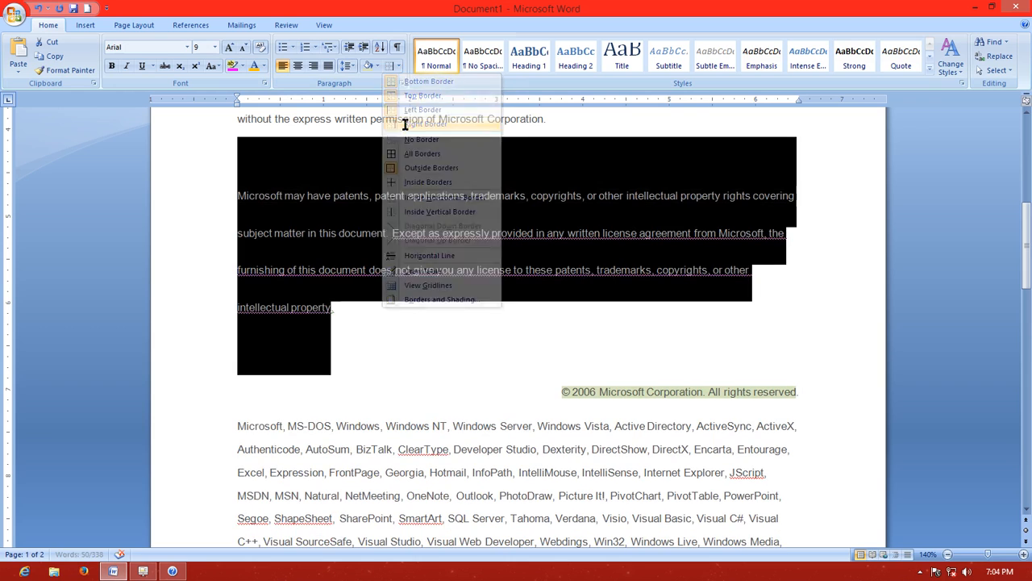
{"action": "left_click", "coordinate": [399, 67]}
{"action": "left_click", "coordinate": [410, 125]}
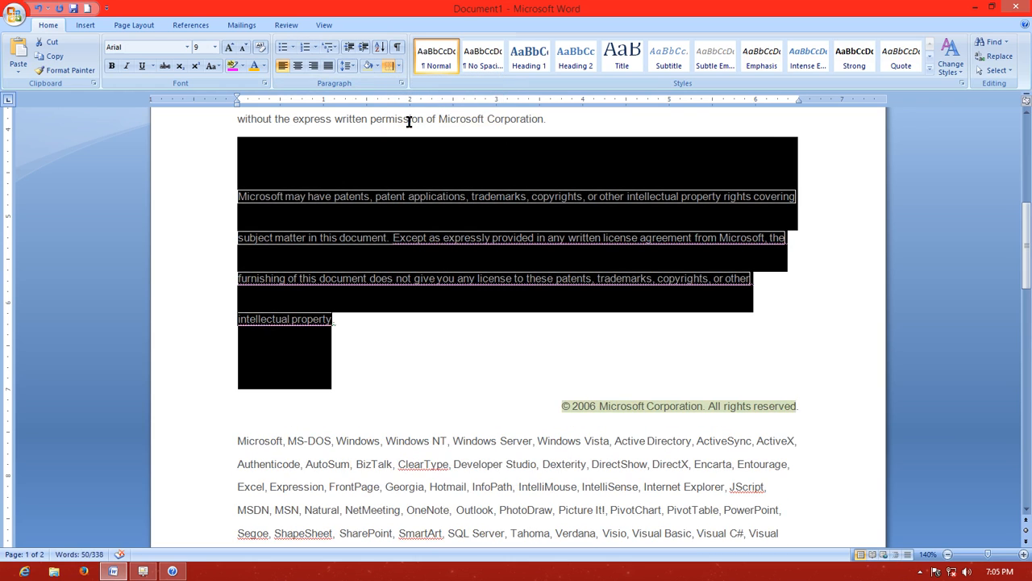
{"action": "left_click", "coordinate": [399, 68]}
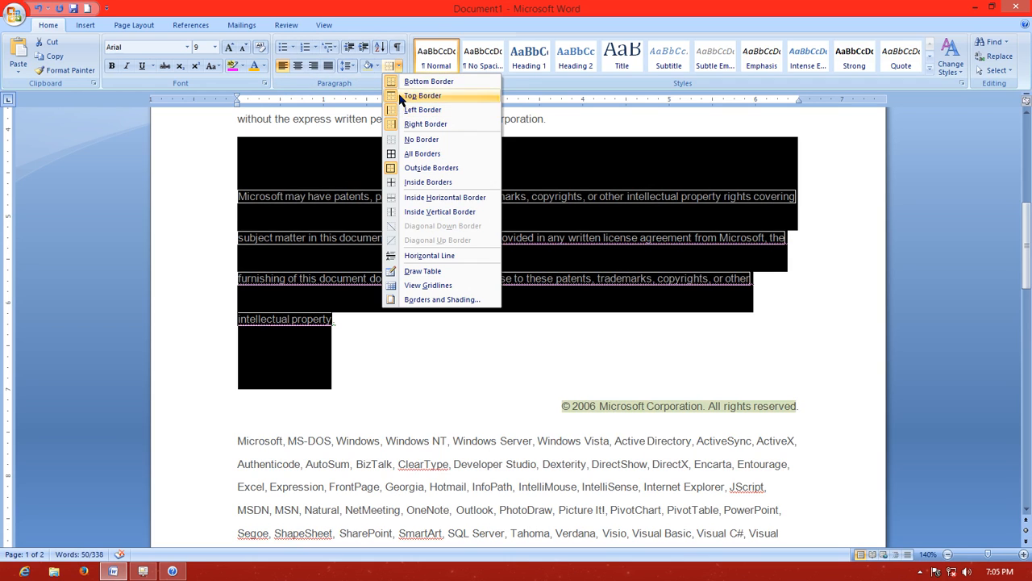
{"action": "left_click", "coordinate": [402, 83]}
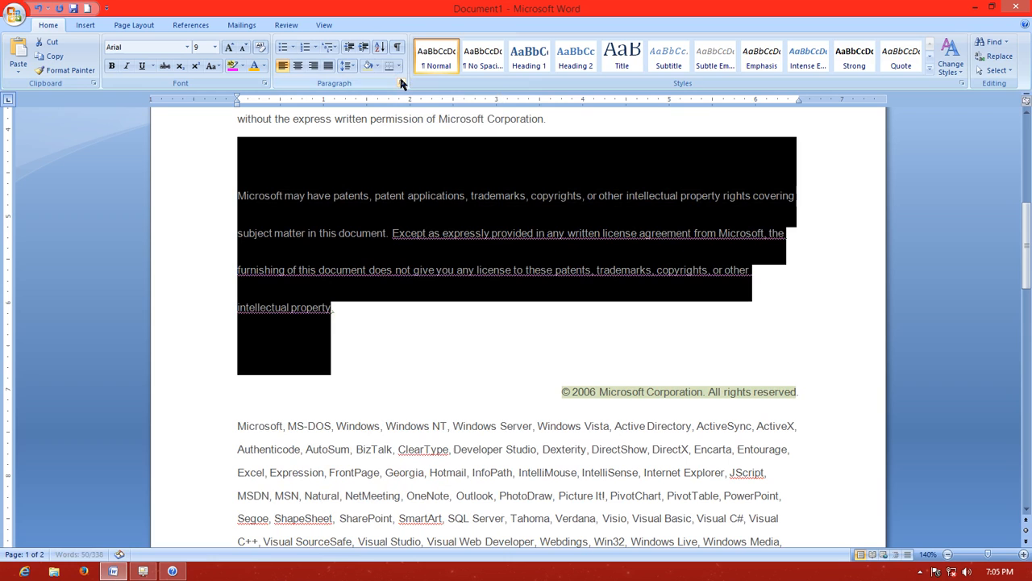
Put All Borders back on the selected "Microsoft may have patents" text and deselect it
{"action": "left_click", "coordinate": [399, 68]}
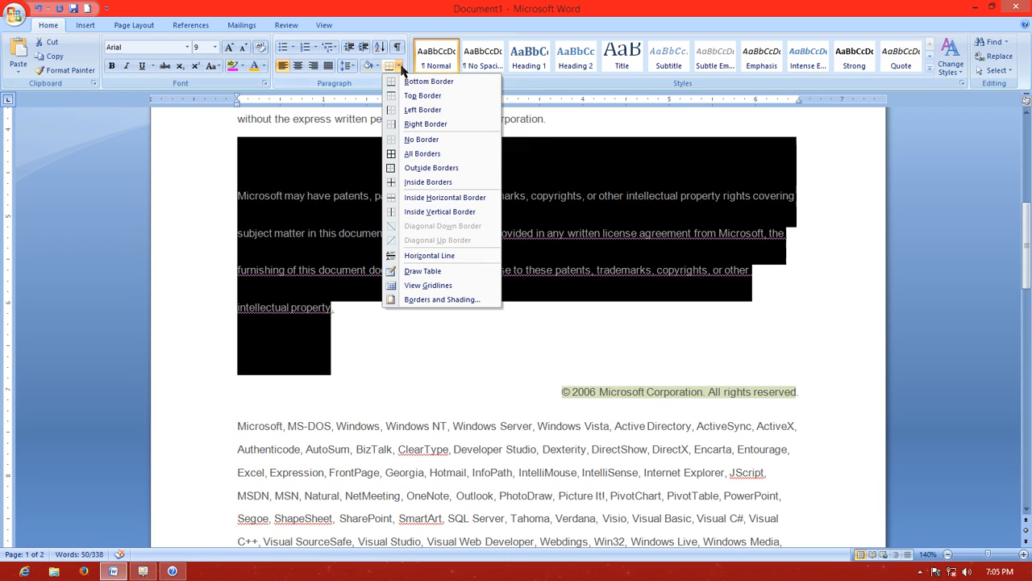
{"action": "left_click", "coordinate": [411, 154]}
{"action": "left_click", "coordinate": [545, 357]}
Apply All Borders to the trademark list lines from "Microsoft, MS-DOS" through "Visual C#, Visual"
{"action": "scroll", "coordinate": [548, 347], "scroll_direction": "down", "scroll_amount": 3}
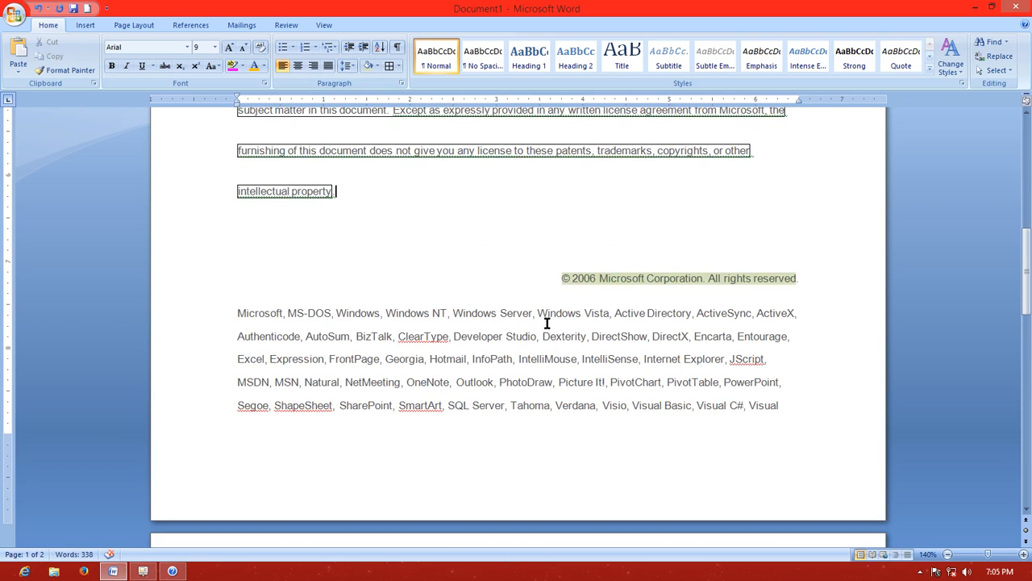
{"action": "left_click_drag", "start_coordinate": [555, 277], "coordinate": [782, 284]}
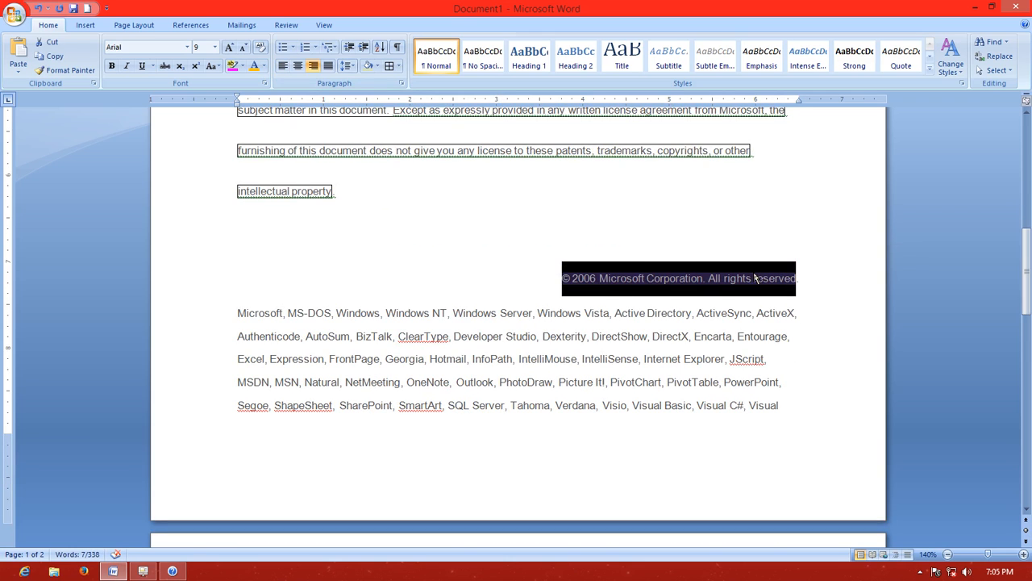
{"action": "left_click_drag", "start_coordinate": [238, 358], "coordinate": [269, 405]}
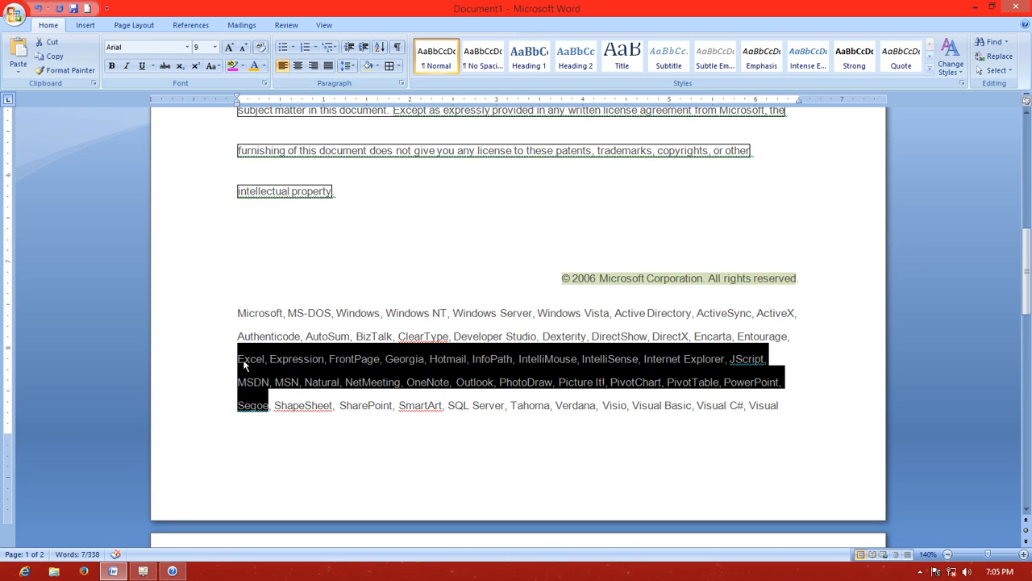
{"action": "left_click_drag", "start_coordinate": [235, 311], "coordinate": [774, 421]}
{"action": "left_click", "coordinate": [400, 67]}
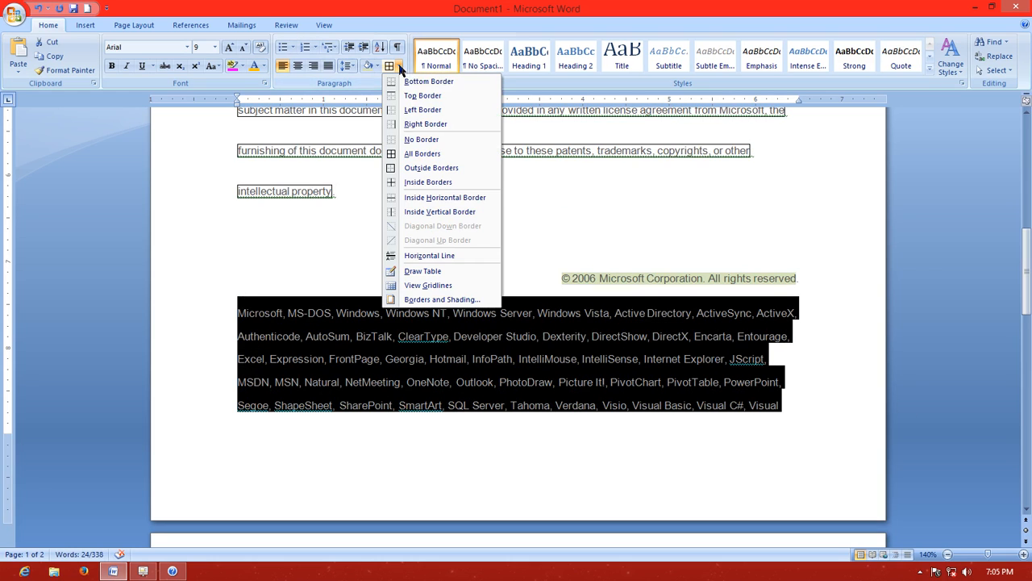
{"action": "left_click", "coordinate": [413, 153]}
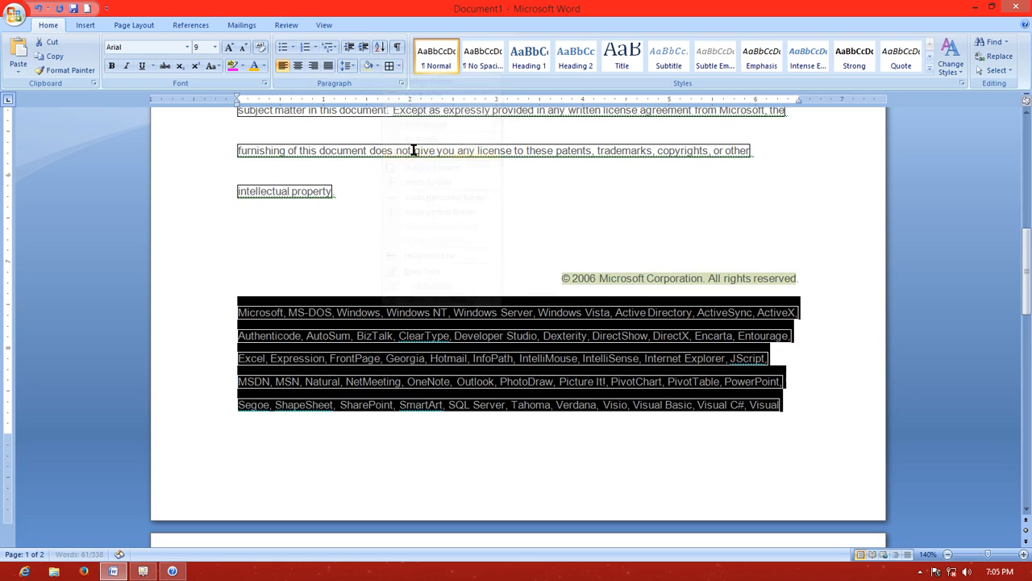
{"action": "left_click", "coordinate": [398, 66]}
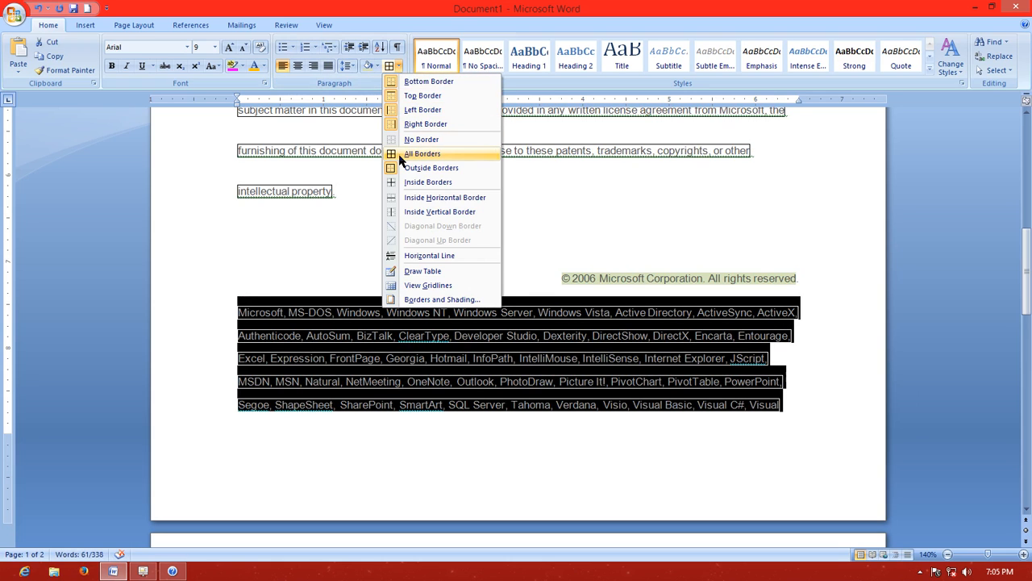
{"action": "left_click", "coordinate": [400, 155]}
Remove the borders from the selected trademark list lines and insert a horizontal line in place of the selection
{"action": "left_click", "coordinate": [400, 68]}
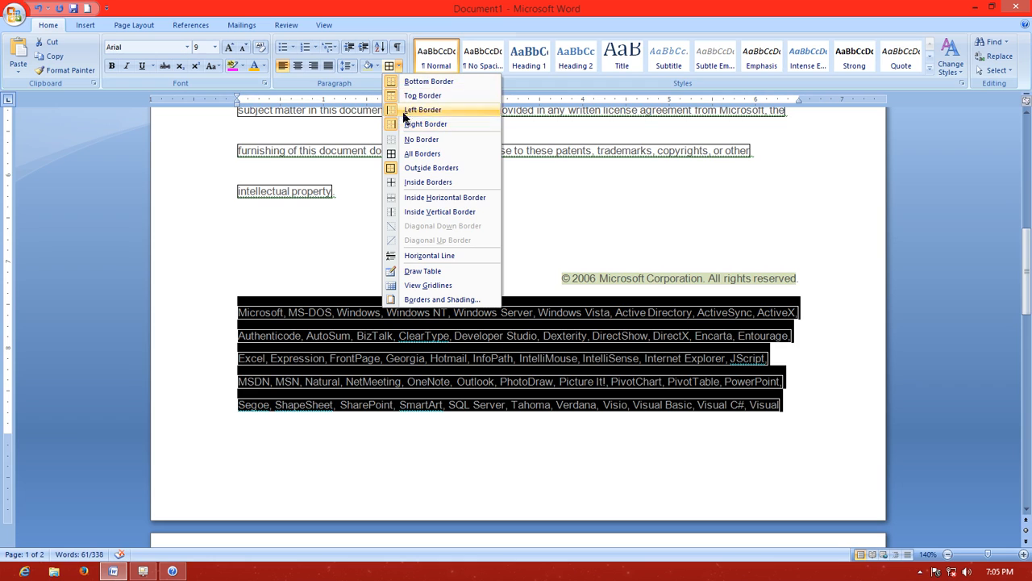
{"action": "left_click", "coordinate": [400, 139]}
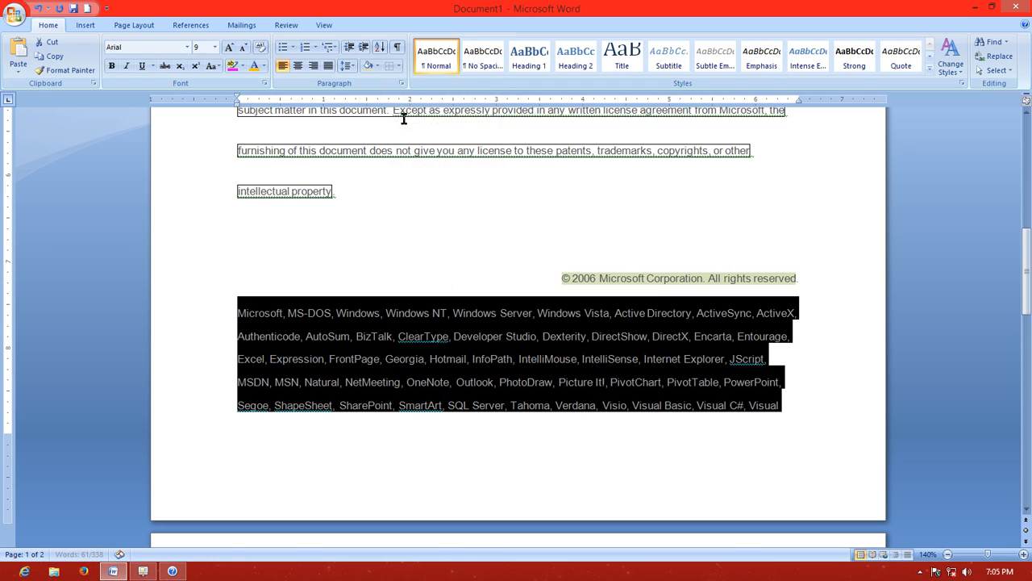
{"action": "left_click", "coordinate": [399, 67]}
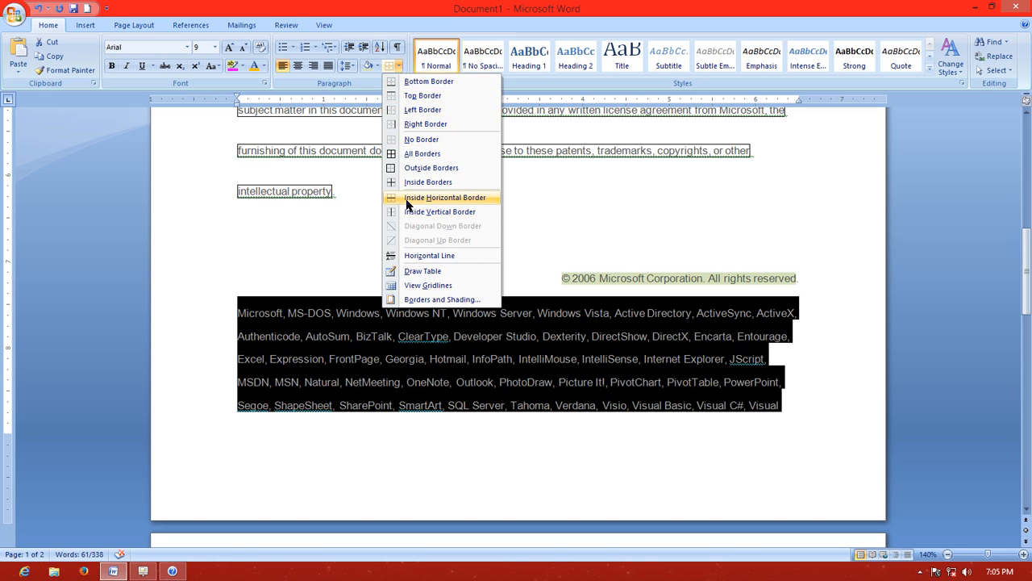
{"action": "left_click", "coordinate": [435, 256]}
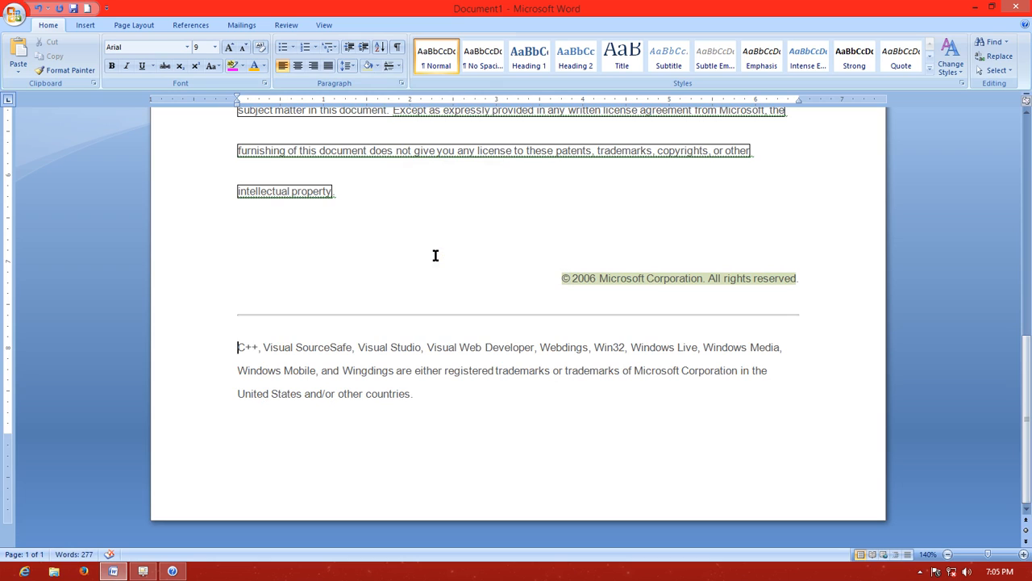
Try the Inside Vertical Border option at the insertion point and on the selected "C++, Visual SourceSafe" trademark lines
{"action": "left_click", "coordinate": [399, 65]}
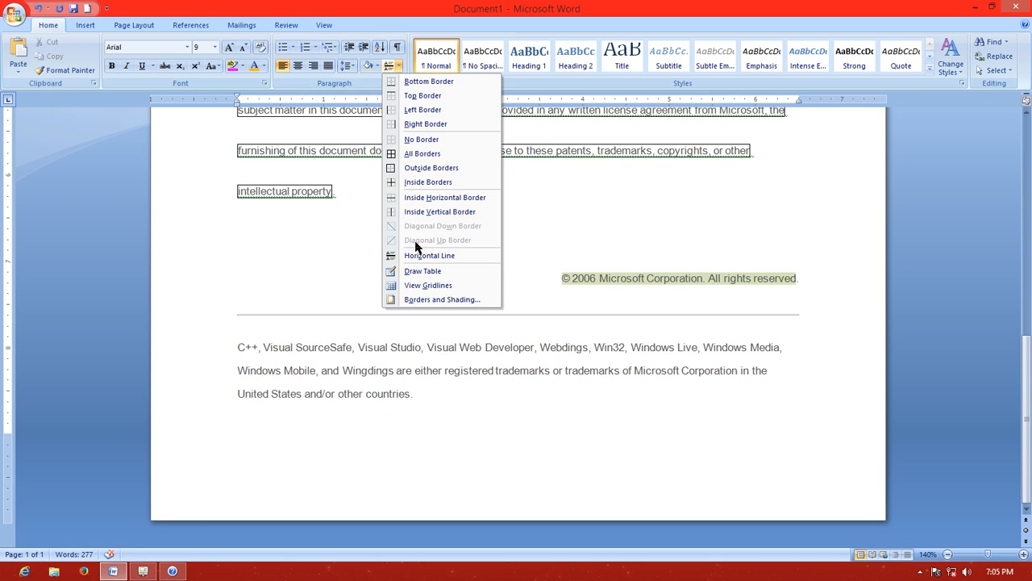
{"action": "left_click", "coordinate": [415, 212]}
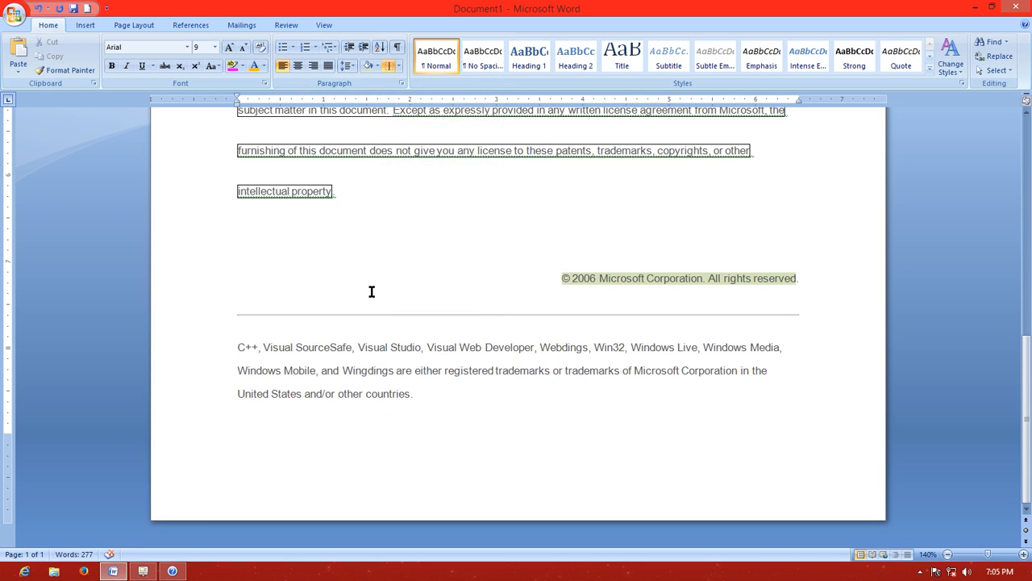
{"action": "left_click_drag", "start_coordinate": [239, 357], "coordinate": [295, 414]}
{"action": "left_click_drag", "start_coordinate": [223, 338], "coordinate": [291, 410]}
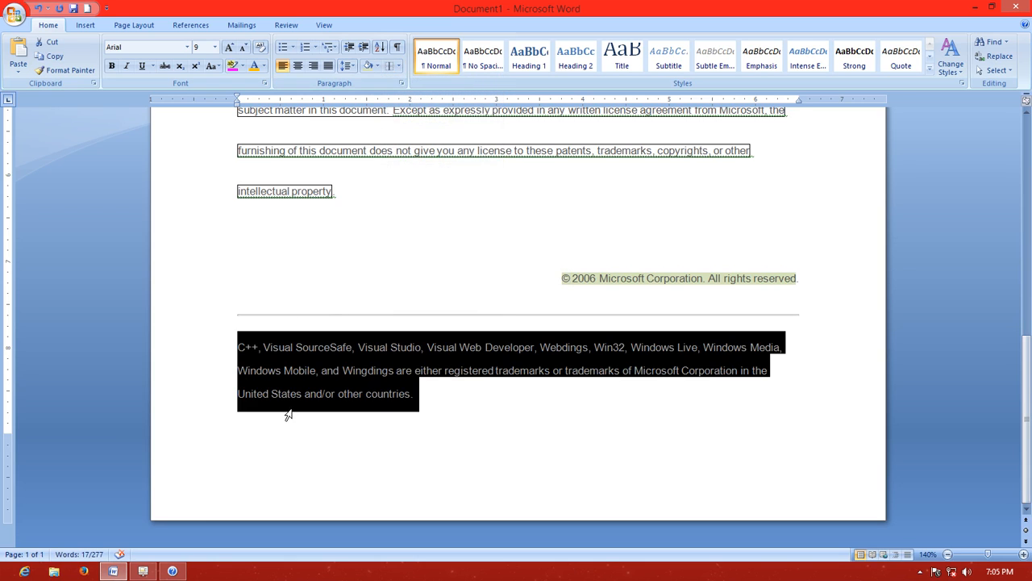
{"action": "left_click", "coordinate": [398, 65]}
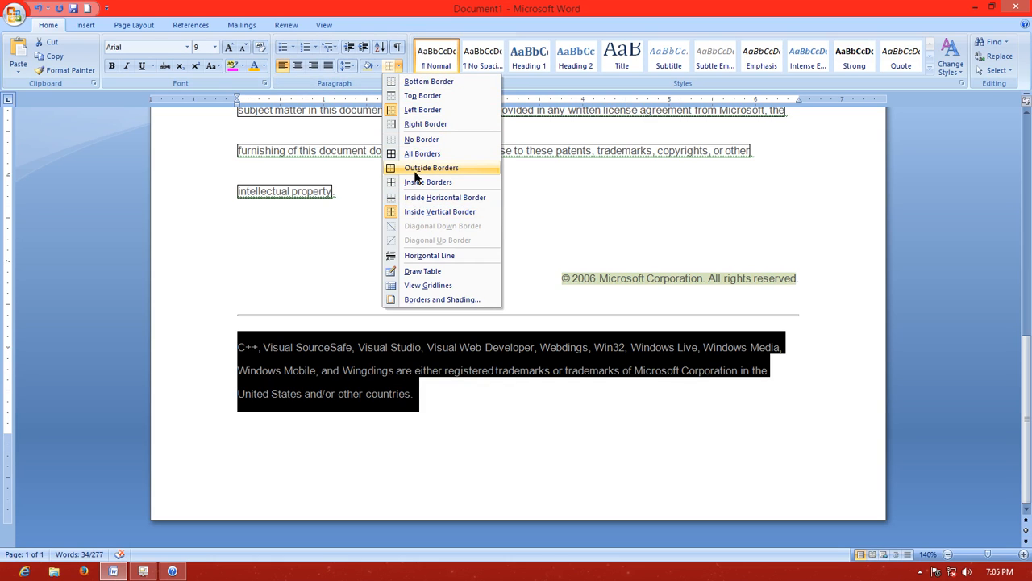
{"action": "left_click", "coordinate": [417, 211]}
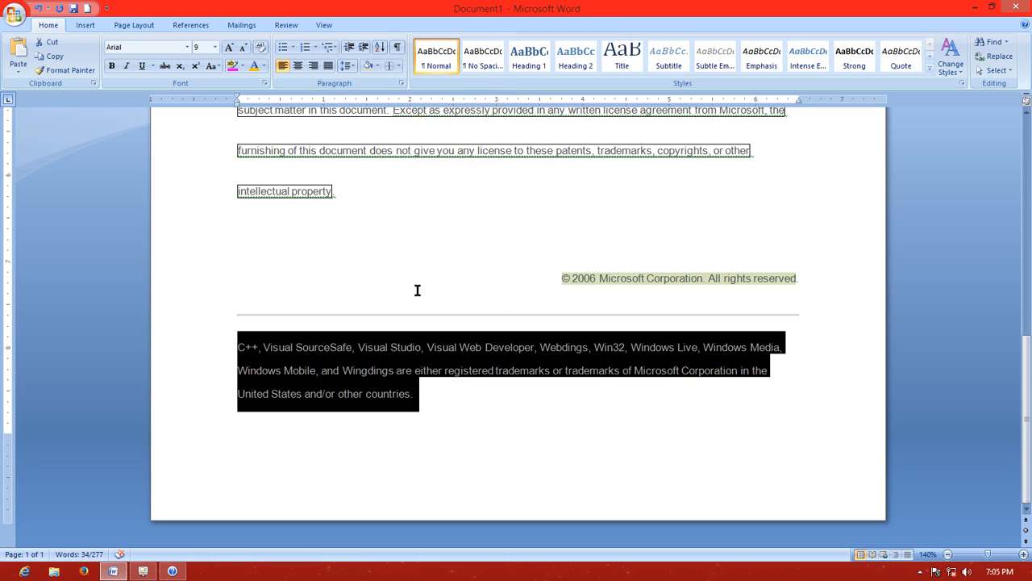
Undo the vertical border attempts and the horizontal line insertion to bring back the replaced trademark list lines
{"action": "key", "text": "ctrl+z"}
{"action": "key", "text": "ctrl+z"}
{"action": "key", "text": "ctrl+z"}
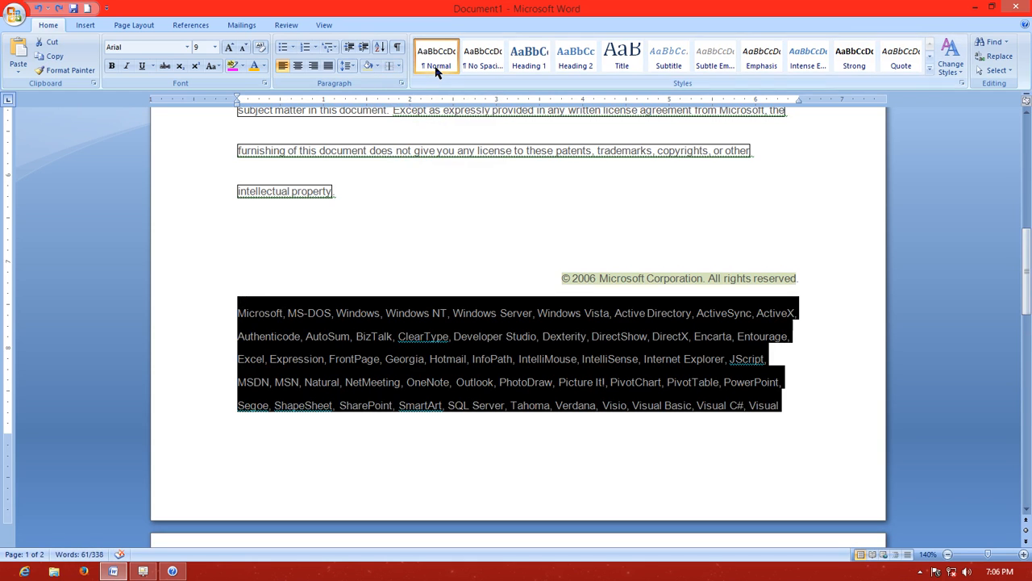
Apply the Bottom Border option to the selected trademark list lines from "Microsoft, MS-DOS" through "Visual C#, Visual" and deselect them
{"action": "left_click", "coordinate": [398, 66]}
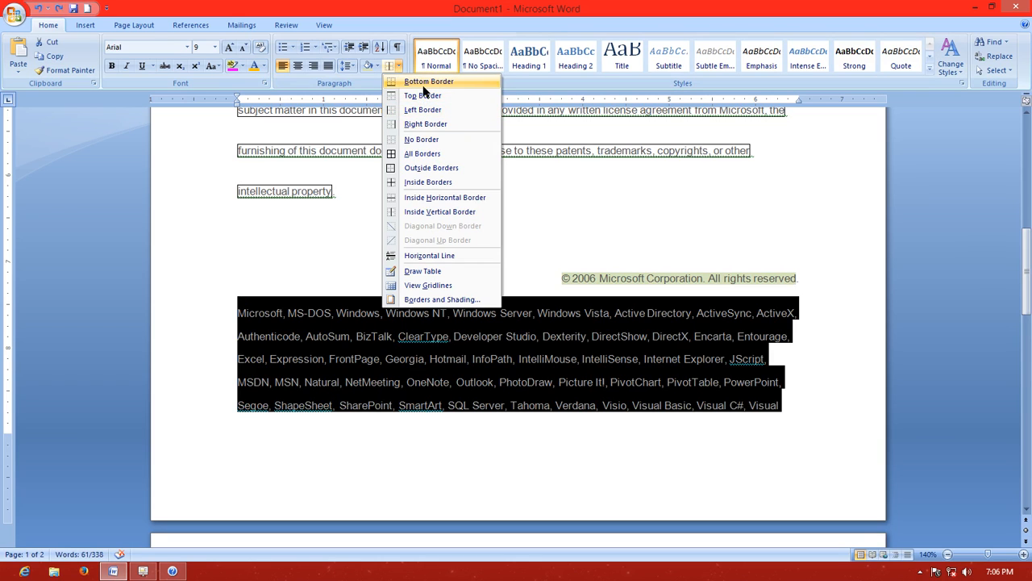
{"action": "left_click", "coordinate": [424, 91]}
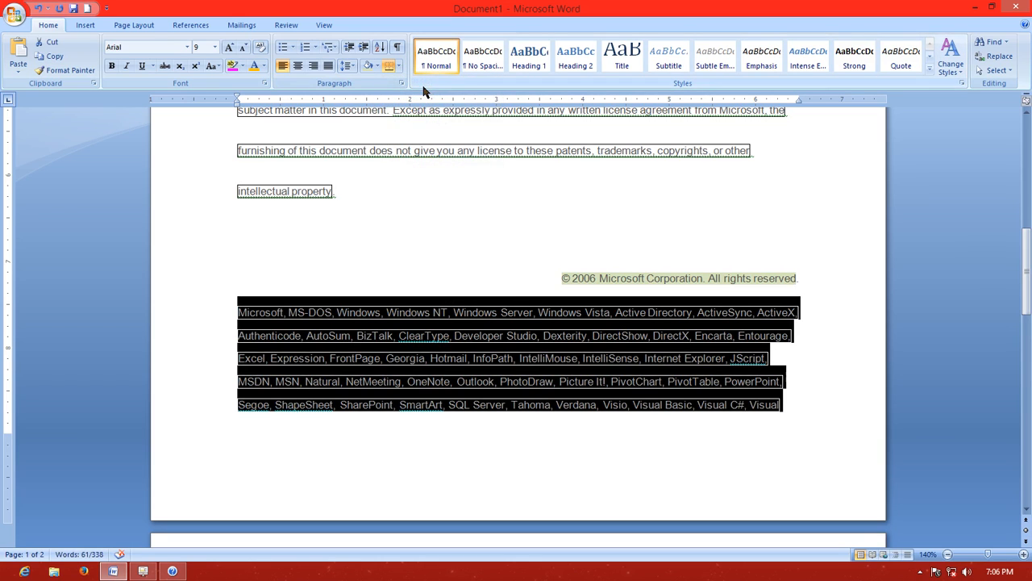
{"action": "left_click", "coordinate": [452, 219]}
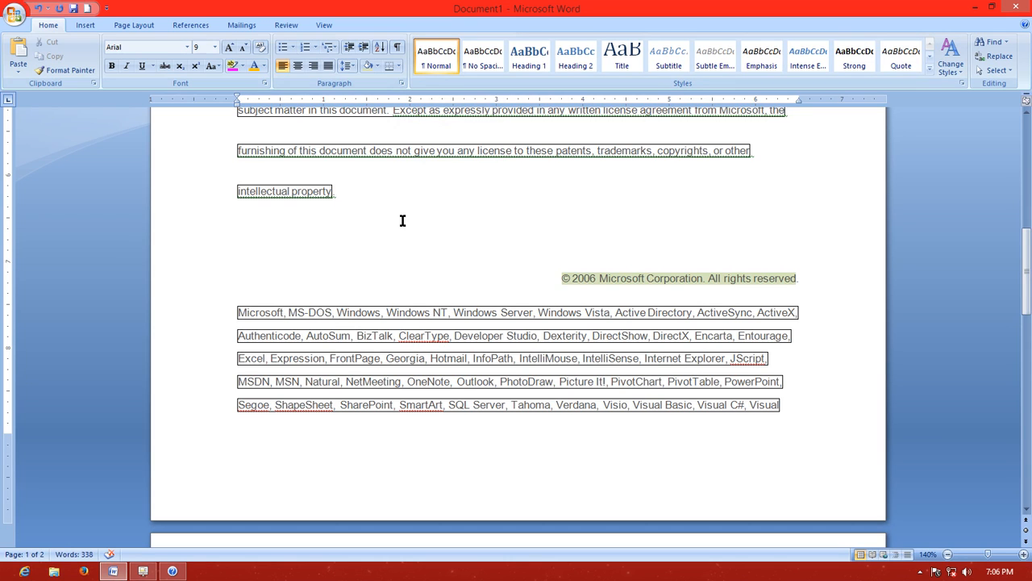
Add a Right Border to the whole "Microsoft may have patents" paragraph
{"action": "left_click", "coordinate": [399, 66]}
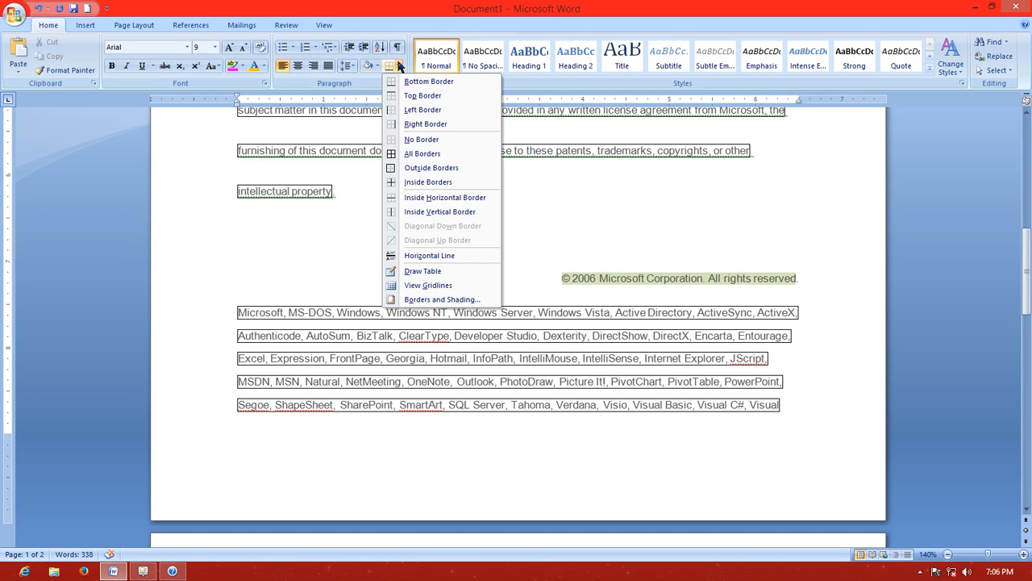
{"action": "left_click", "coordinate": [414, 123]}
{"action": "scroll", "coordinate": [440, 170], "scroll_direction": "up", "scroll_amount": 2}
{"action": "scroll", "coordinate": [458, 198], "scroll_direction": "up", "scroll_amount": 2}
{"action": "scroll", "coordinate": [458, 199], "scroll_direction": "up", "scroll_amount": 1}
{"action": "scroll", "coordinate": [454, 198], "scroll_direction": "down", "scroll_amount": 2}
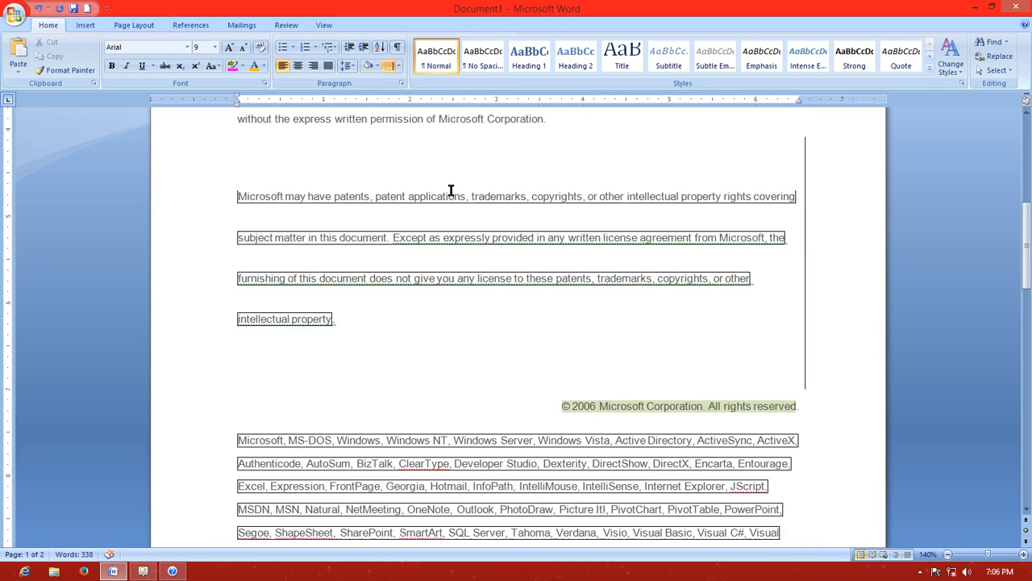
Place the insertion point in the trademark list paragraph after "JScript," and add a Left Border to it
{"action": "left_click", "coordinate": [397, 66]}
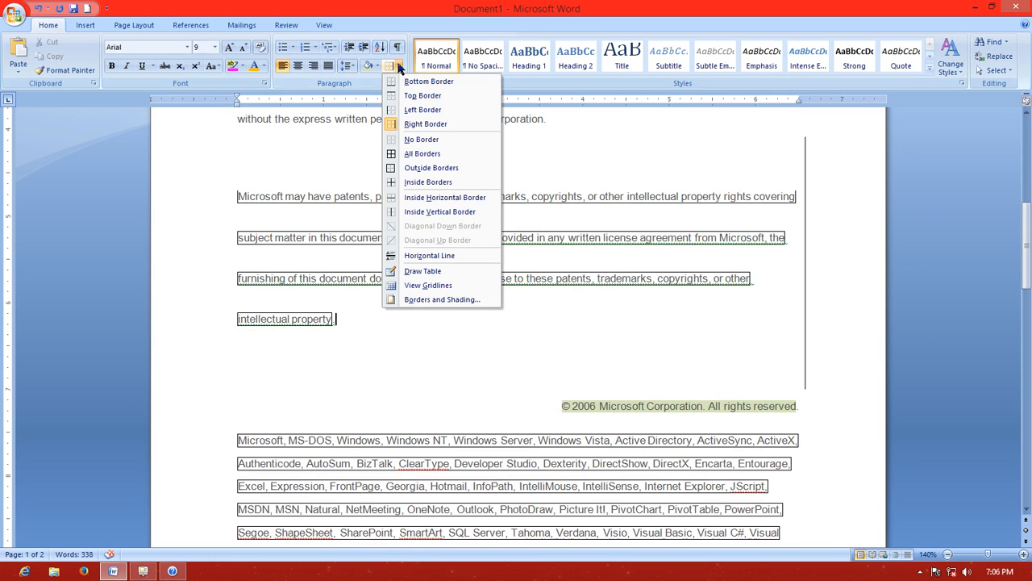
{"action": "left_click", "coordinate": [703, 350]}
{"action": "scroll", "coordinate": [791, 364], "scroll_direction": "down", "scroll_amount": 2}
{"action": "left_click", "coordinate": [806, 396]}
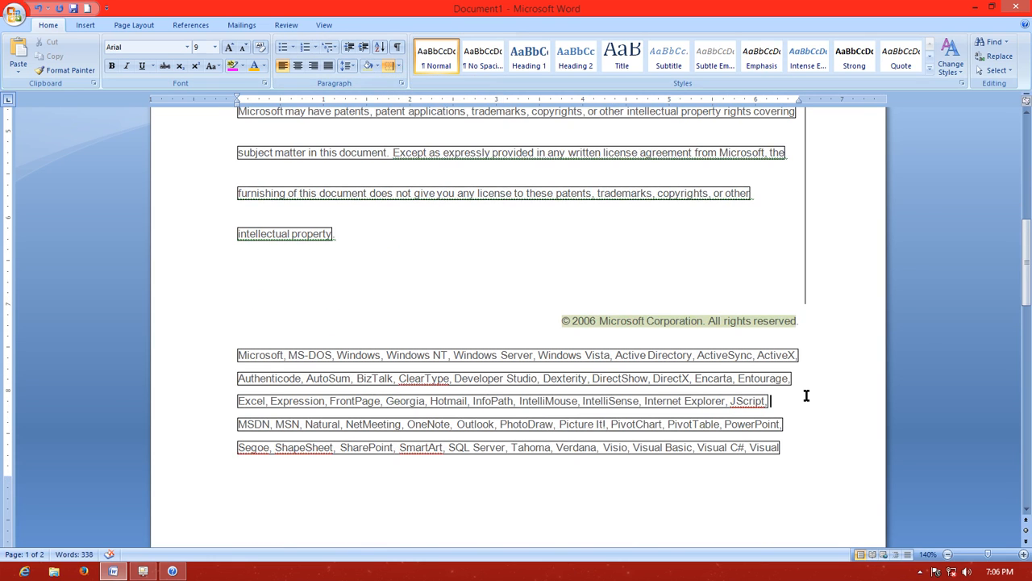
{"action": "left_click", "coordinate": [397, 65]}
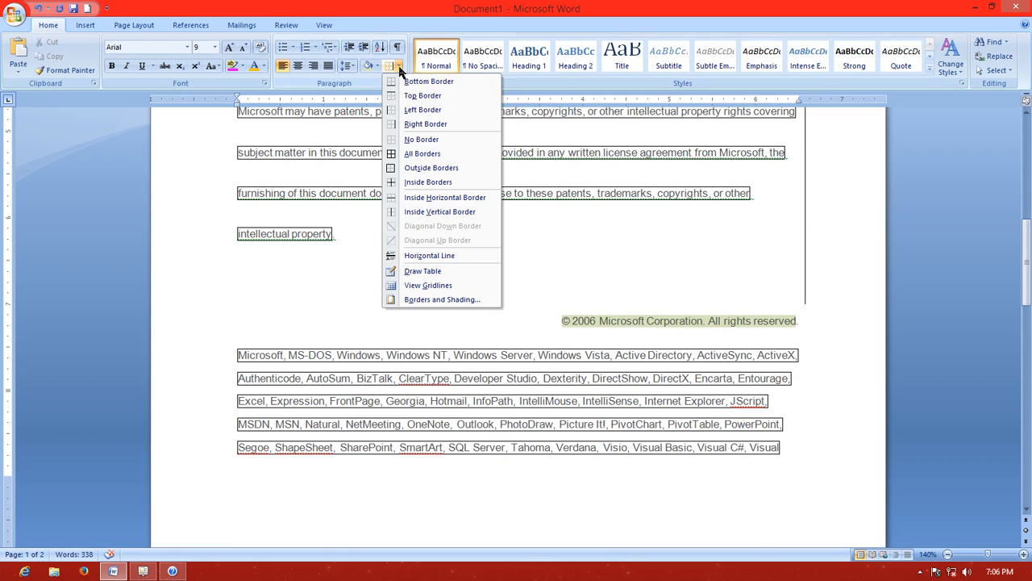
{"action": "left_click", "coordinate": [403, 109]}
{"action": "scroll", "coordinate": [400, 345], "scroll_direction": "down", "scroll_amount": 3}
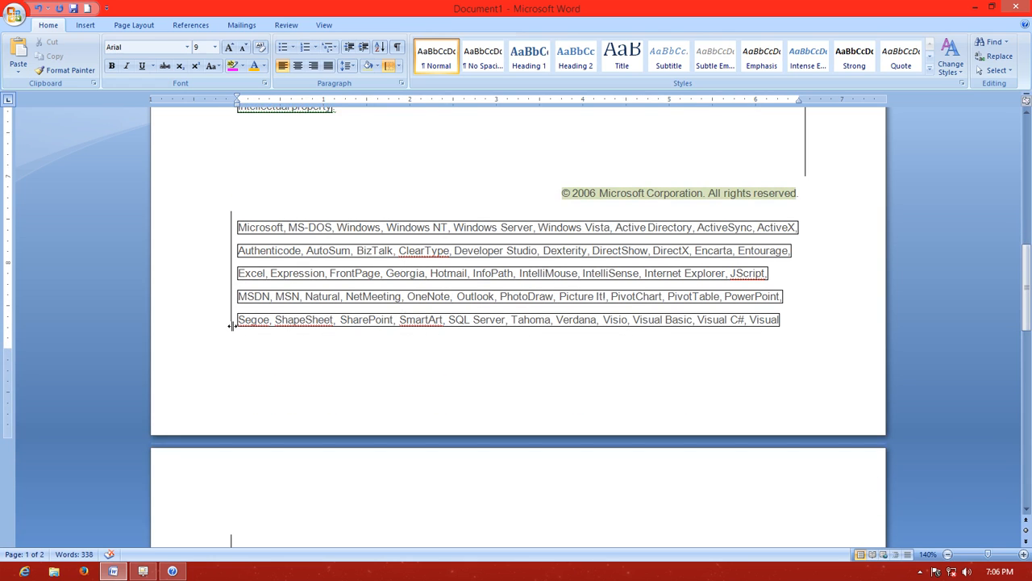
Review the formatting of the whole document, from the "Microsoft Office Word 2007" title down to the bordered trademark list
{"action": "scroll", "coordinate": [246, 292], "scroll_direction": "up", "scroll_amount": 6}
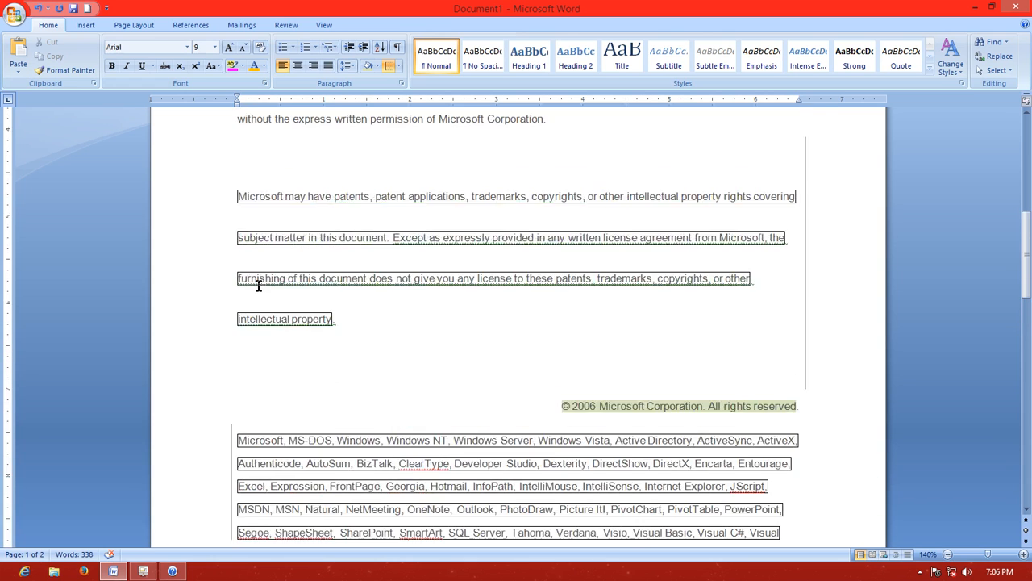
{"action": "scroll", "coordinate": [375, 268], "scroll_direction": "down", "scroll_amount": 2}
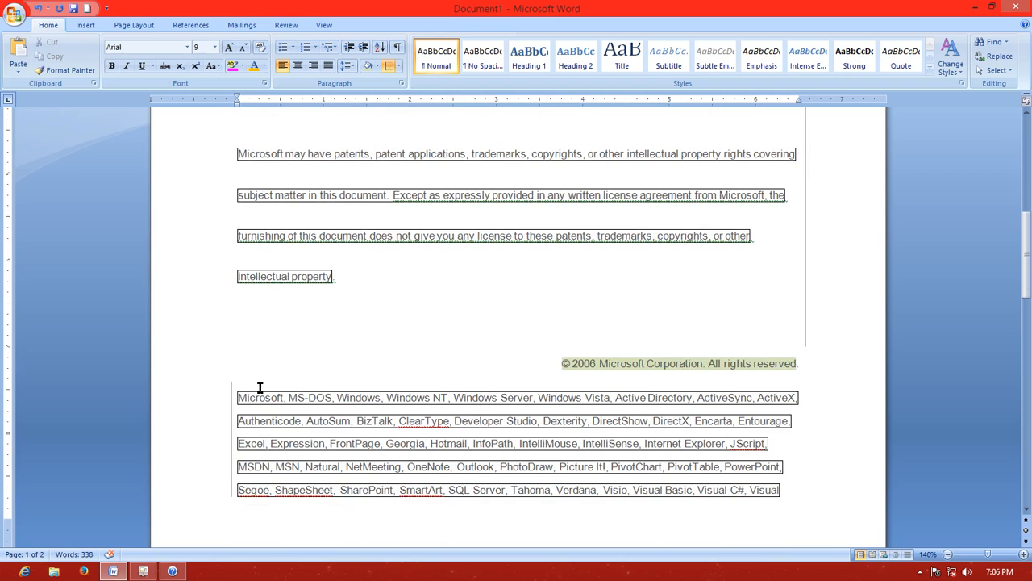
{"action": "scroll", "coordinate": [327, 398], "scroll_direction": "down", "scroll_amount": 2}
{"action": "scroll", "coordinate": [329, 397], "scroll_direction": "up", "scroll_amount": 6}
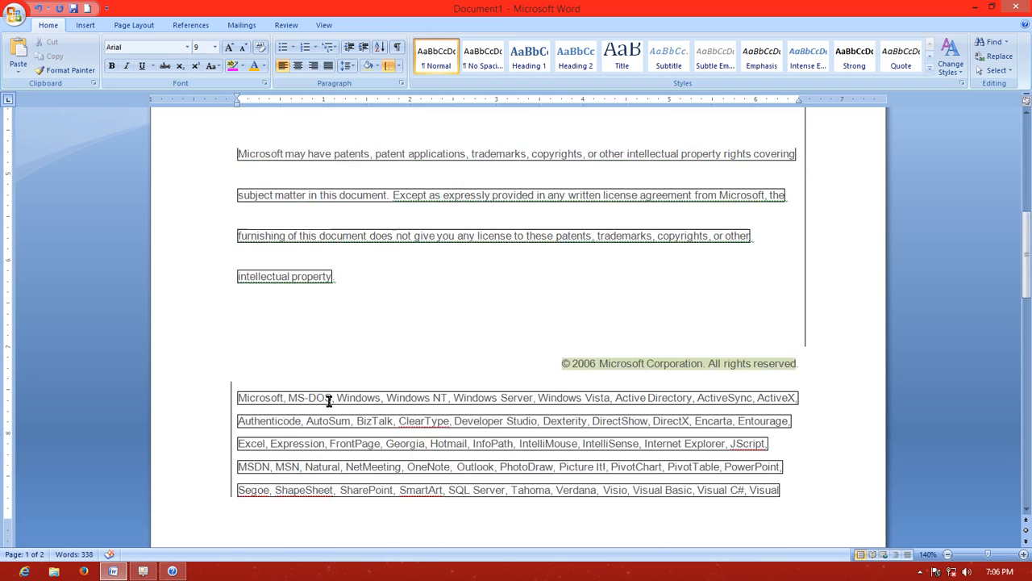
{"action": "scroll", "coordinate": [336, 390], "scroll_direction": "up", "scroll_amount": 7}
{"action": "scroll", "coordinate": [344, 378], "scroll_direction": "down", "scroll_amount": 10}
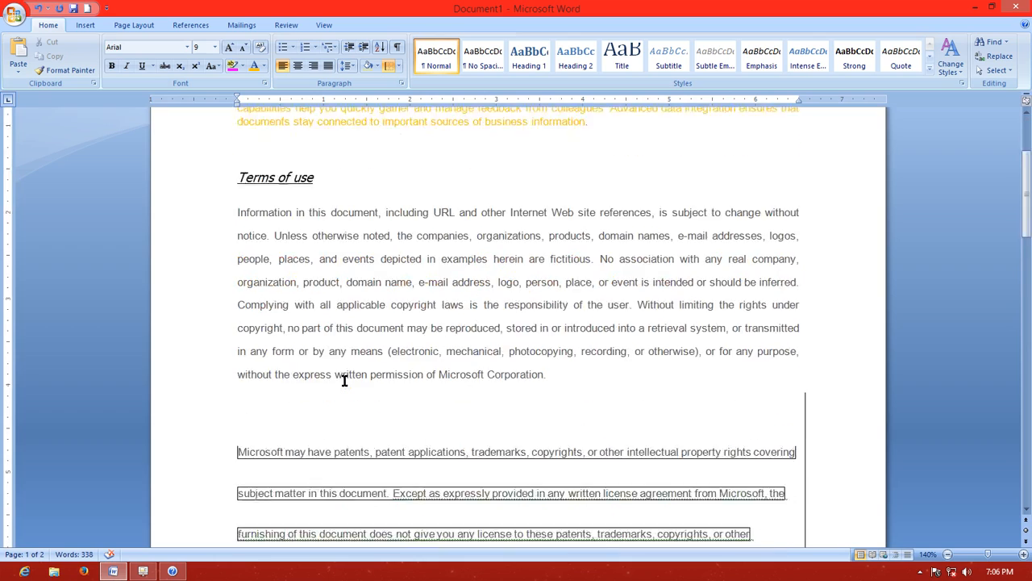
{"action": "scroll", "coordinate": [344, 378], "scroll_direction": "up", "scroll_amount": 10}
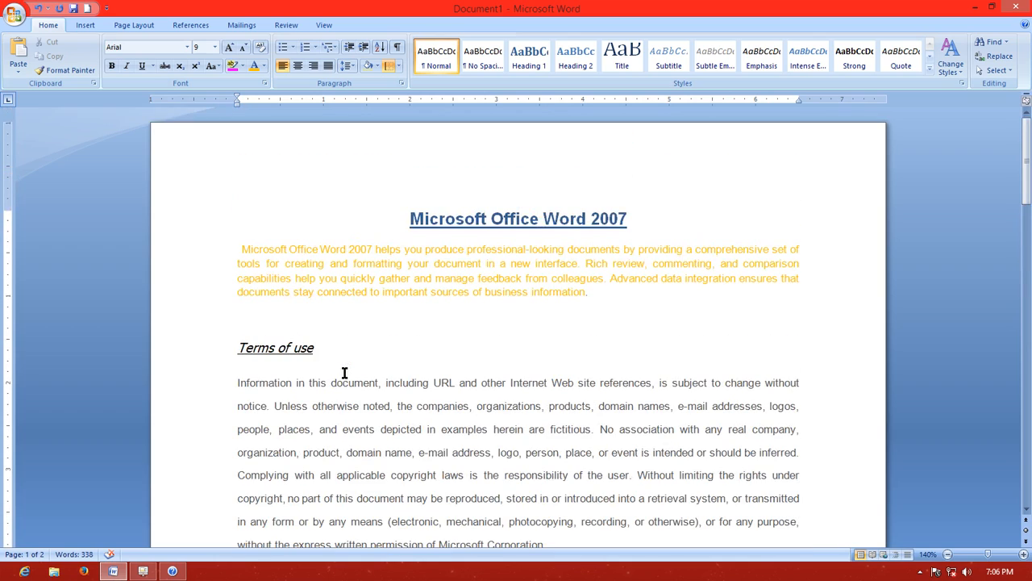
{"action": "scroll", "coordinate": [344, 372], "scroll_direction": "down", "scroll_amount": 3}
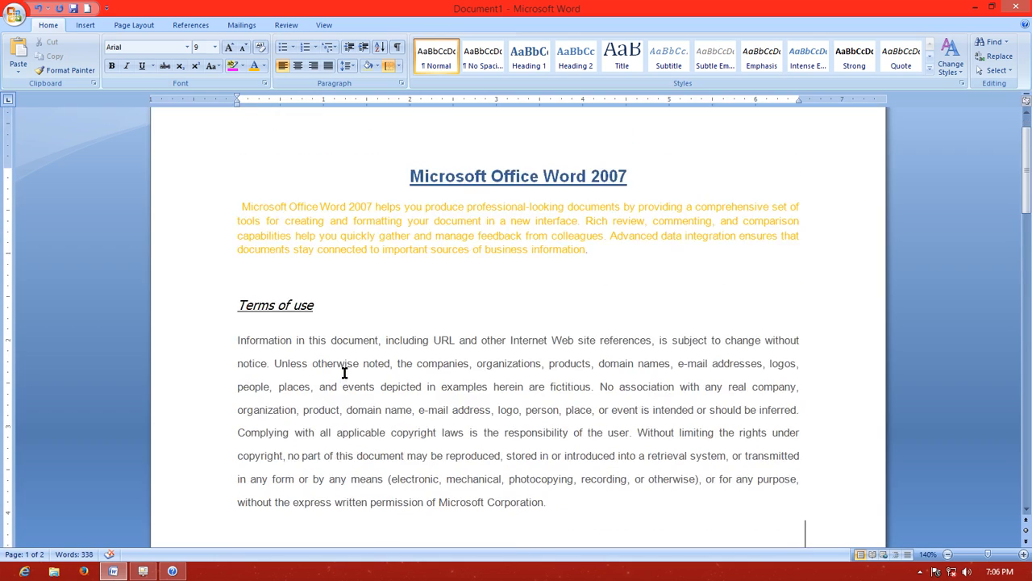
{"action": "scroll", "coordinate": [344, 371], "scroll_direction": "down", "scroll_amount": 8}
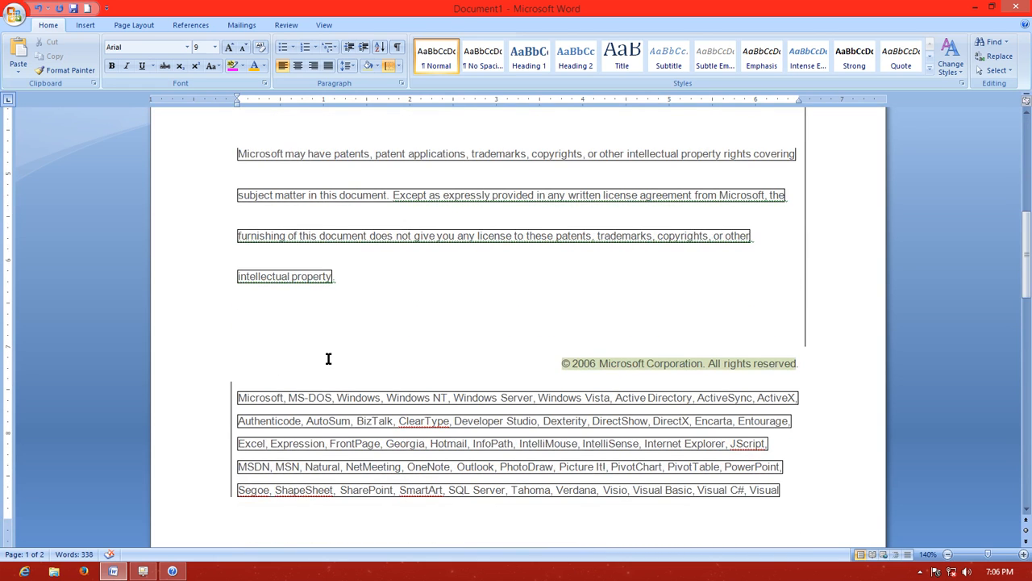
{"action": "scroll", "coordinate": [355, 319], "scroll_direction": "up", "scroll_amount": 2}
{"action": "scroll", "coordinate": [355, 319], "scroll_direction": "up", "scroll_amount": 2}
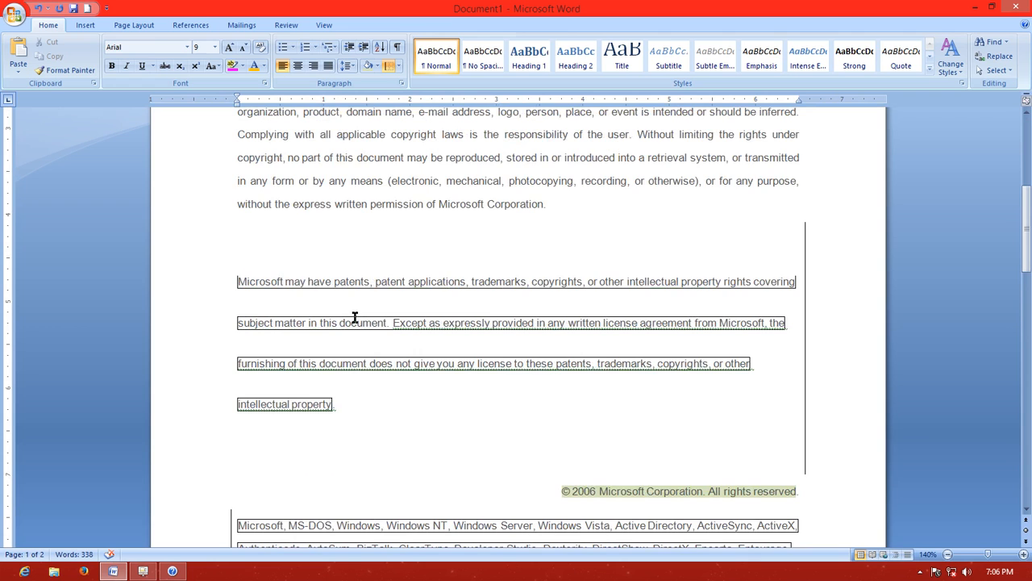
{"action": "scroll", "coordinate": [355, 319], "scroll_direction": "up", "scroll_amount": 2}
{"action": "scroll", "coordinate": [354, 319], "scroll_direction": "down", "scroll_amount": 3}
{"action": "scroll", "coordinate": [403, 221], "scroll_direction": "down", "scroll_amount": 4}
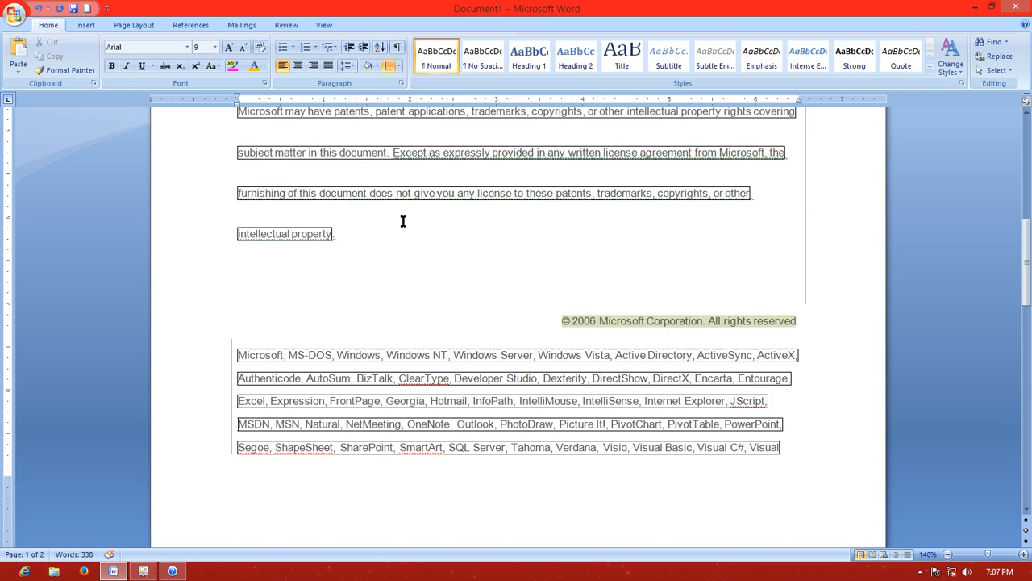
{"action": "scroll", "coordinate": [455, 270], "scroll_direction": "up", "scroll_amount": 1}
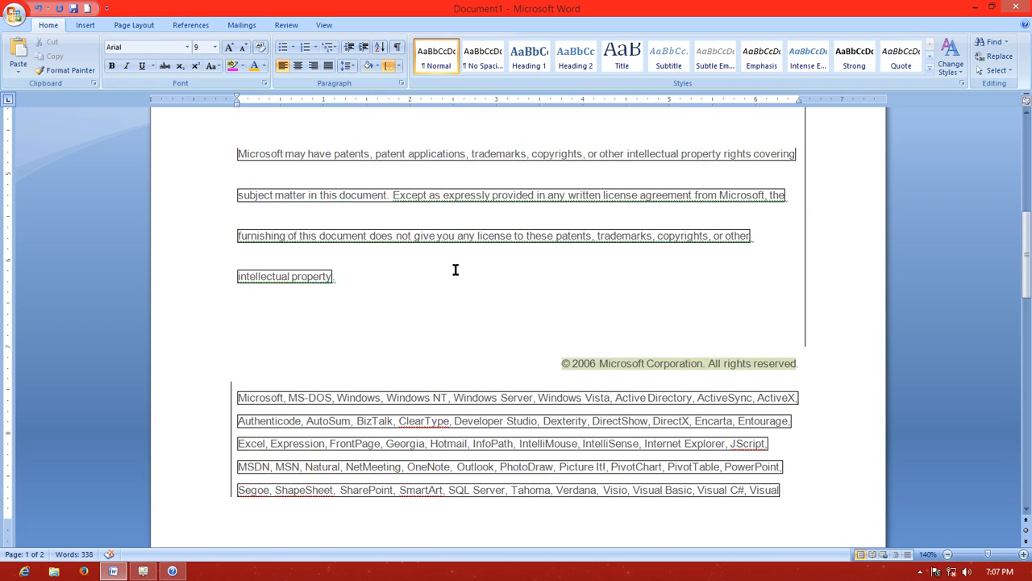
{"action": "scroll", "coordinate": [454, 270], "scroll_direction": "up", "scroll_amount": 2}
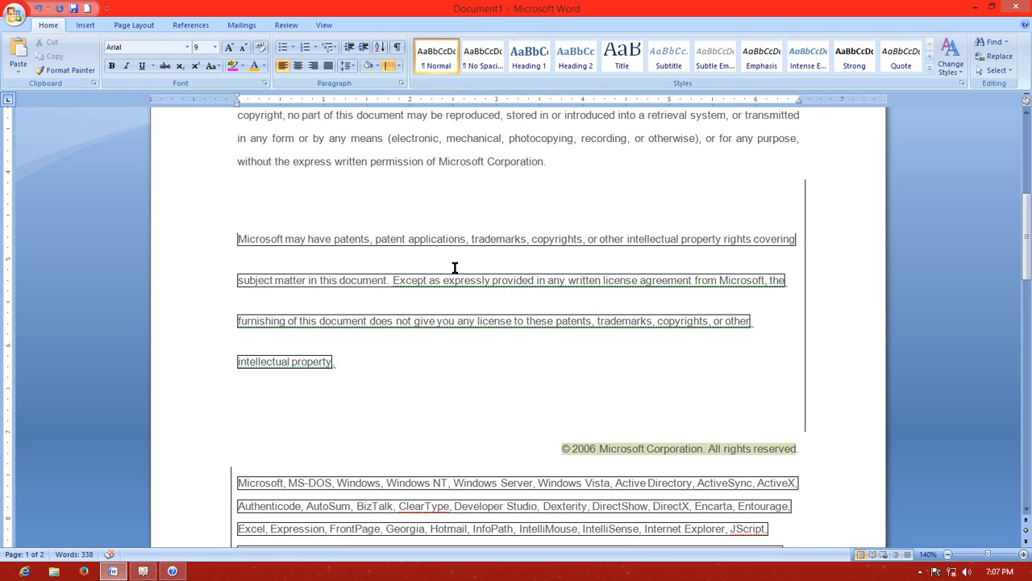
{"action": "scroll", "coordinate": [455, 268], "scroll_direction": "down", "scroll_amount": 1}
{"action": "scroll", "coordinate": [467, 342], "scroll_direction": "down", "scroll_amount": 2}
{"action": "scroll", "coordinate": [466, 298], "scroll_direction": "up", "scroll_amount": 4}
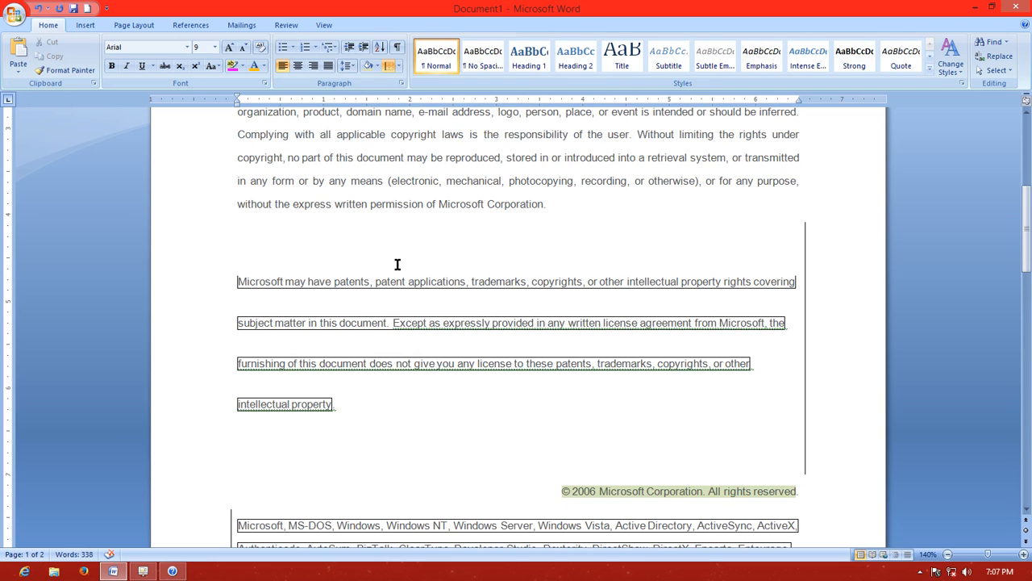
{"action": "scroll", "coordinate": [398, 265], "scroll_direction": "down", "scroll_amount": 5}
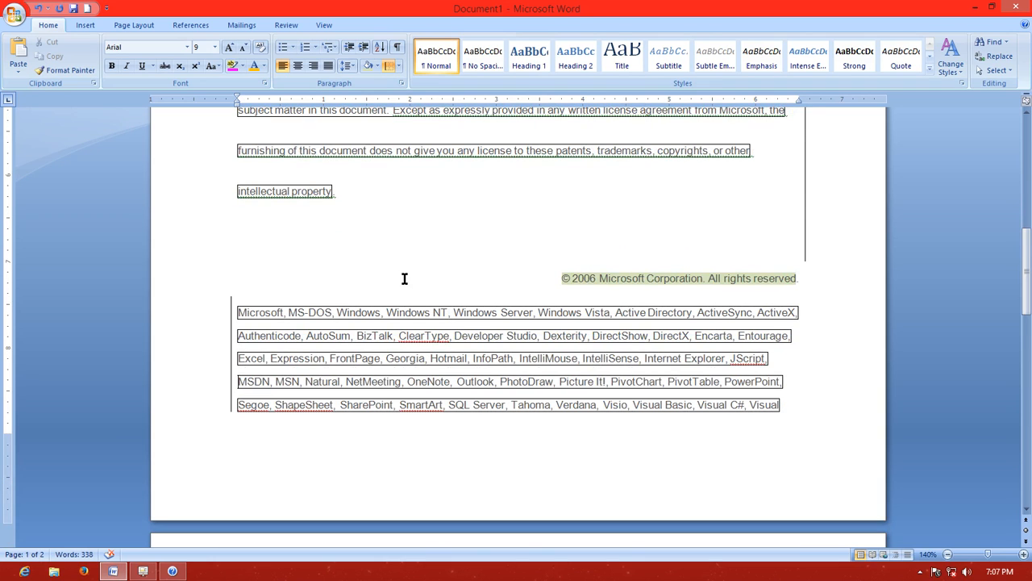
{"action": "scroll", "coordinate": [405, 278], "scroll_direction": "up", "scroll_amount": 8}
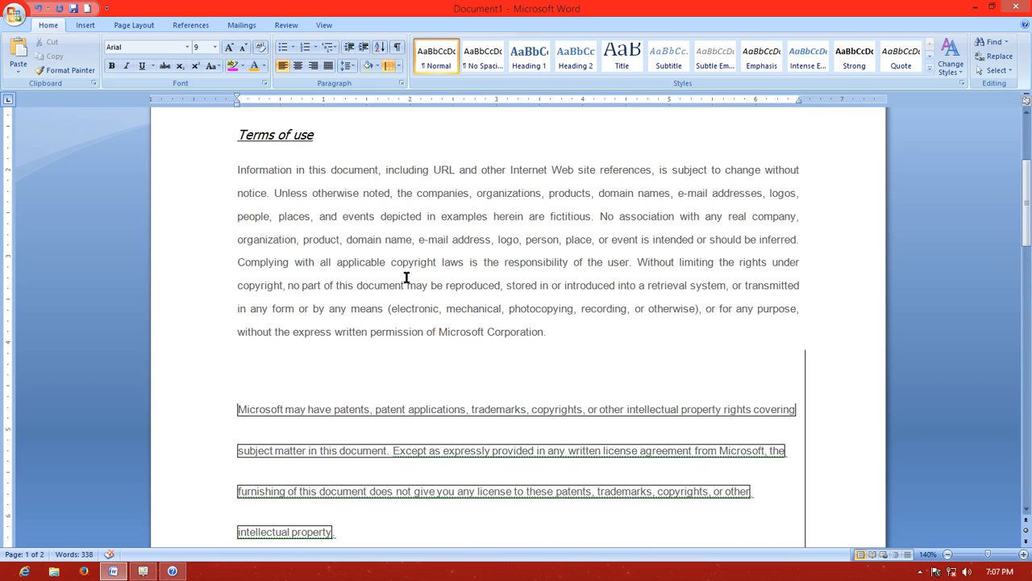
{"action": "scroll", "coordinate": [406, 276], "scroll_direction": "up", "scroll_amount": 5}
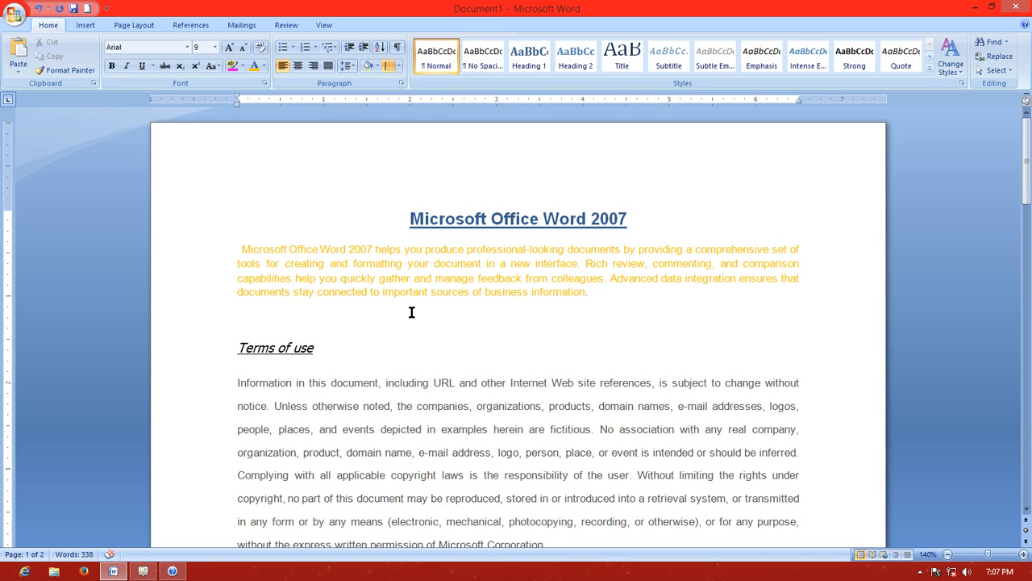
{"action": "scroll", "coordinate": [411, 313], "scroll_direction": "down", "scroll_amount": 14}
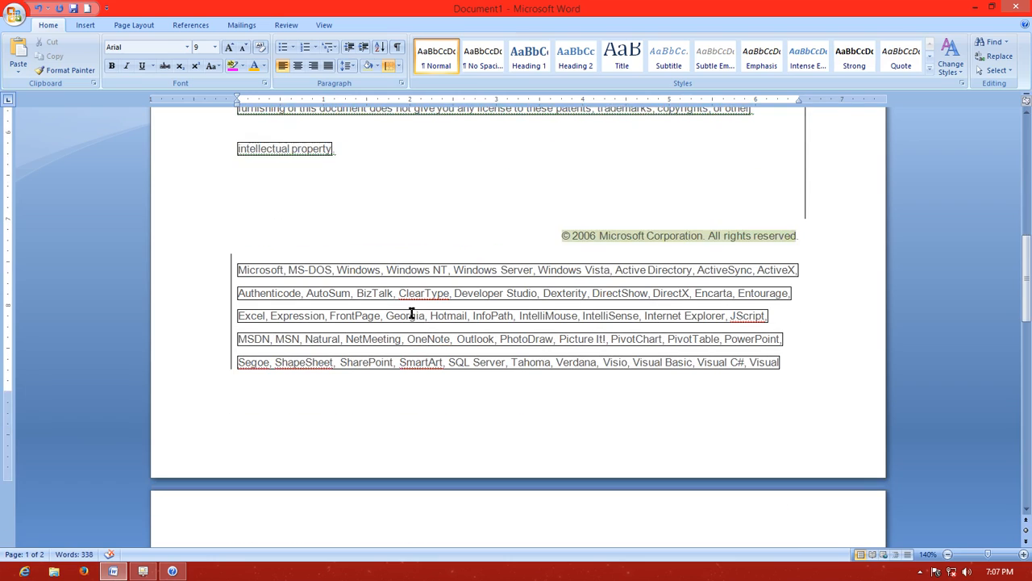
{"action": "scroll", "coordinate": [408, 234], "scroll_direction": "up", "scroll_amount": 4}
{"action": "scroll", "coordinate": [408, 235], "scroll_direction": "up", "scroll_amount": 2}
{"action": "scroll", "coordinate": [408, 234], "scroll_direction": "up", "scroll_amount": 5}
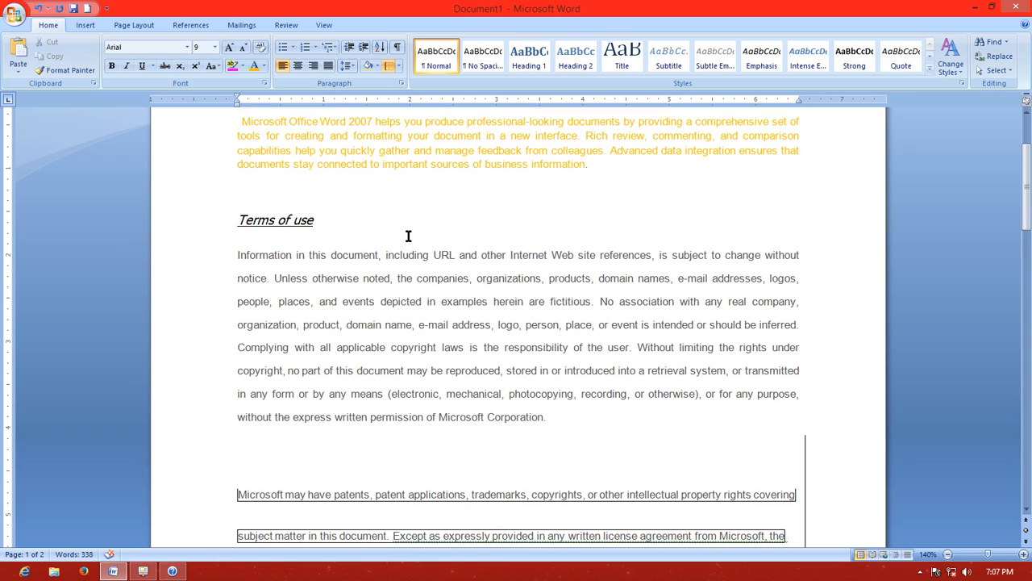
{"action": "scroll", "coordinate": [411, 221], "scroll_direction": "up", "scroll_amount": 3}
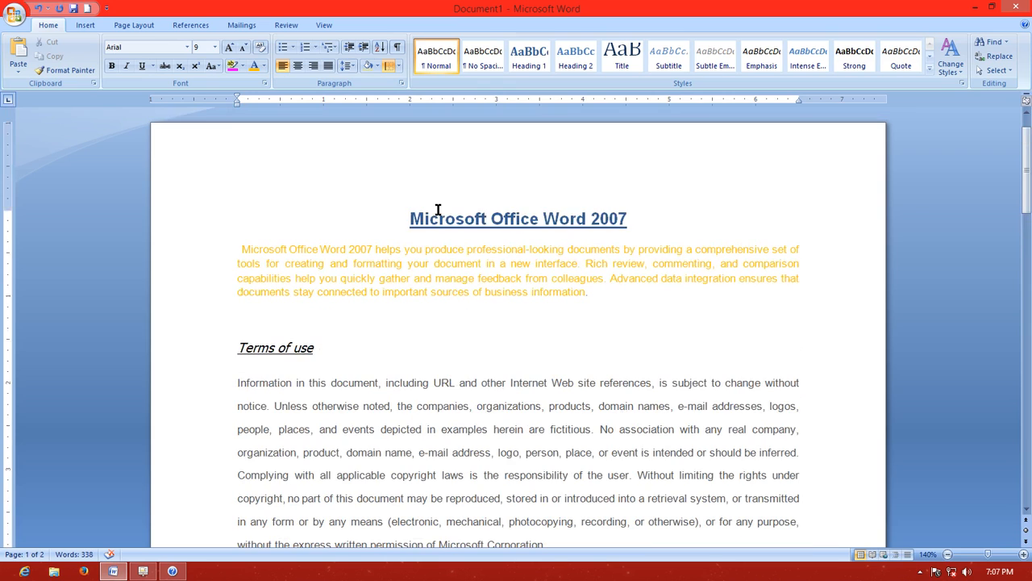
{"action": "scroll", "coordinate": [443, 205], "scroll_direction": "down", "scroll_amount": 9}
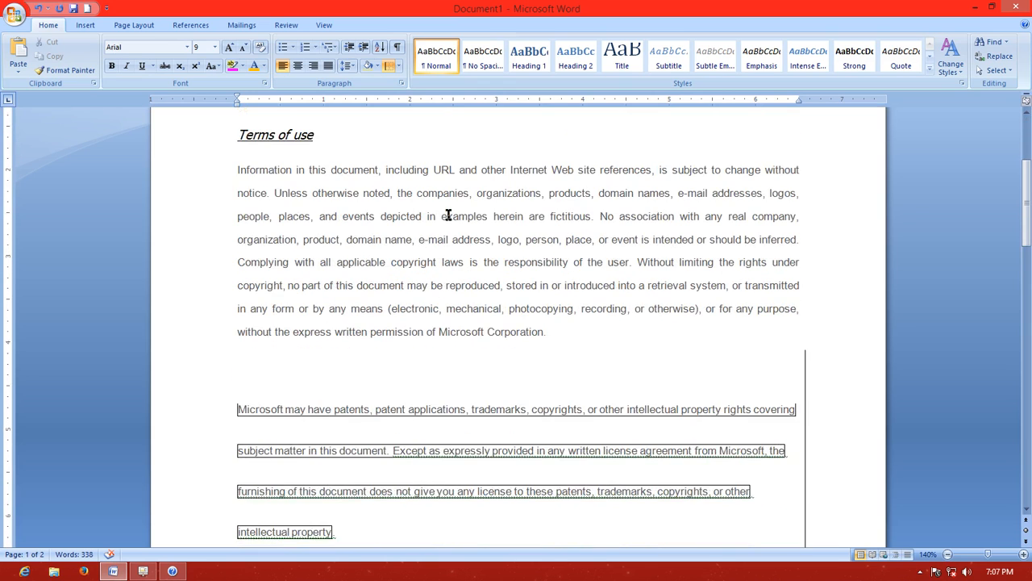
{"action": "scroll", "coordinate": [449, 216], "scroll_direction": "down", "scroll_amount": 5}
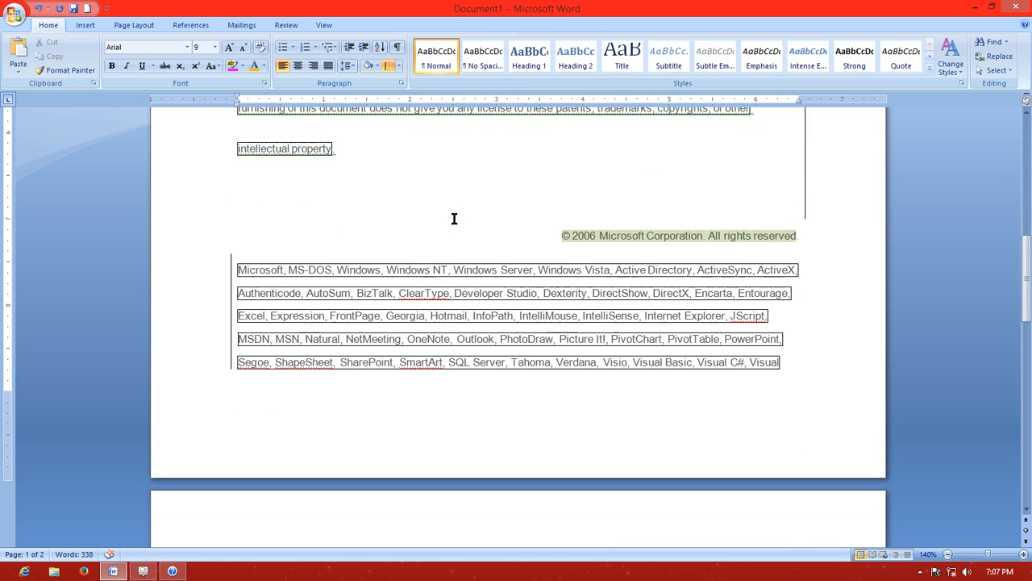
{"action": "scroll", "coordinate": [454, 217], "scroll_direction": "up", "scroll_amount": 9}
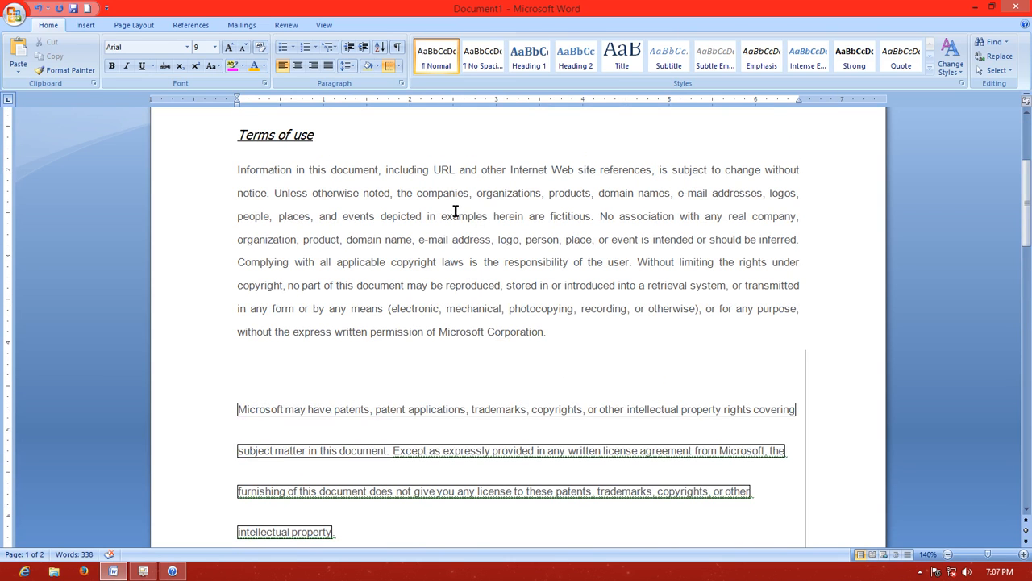